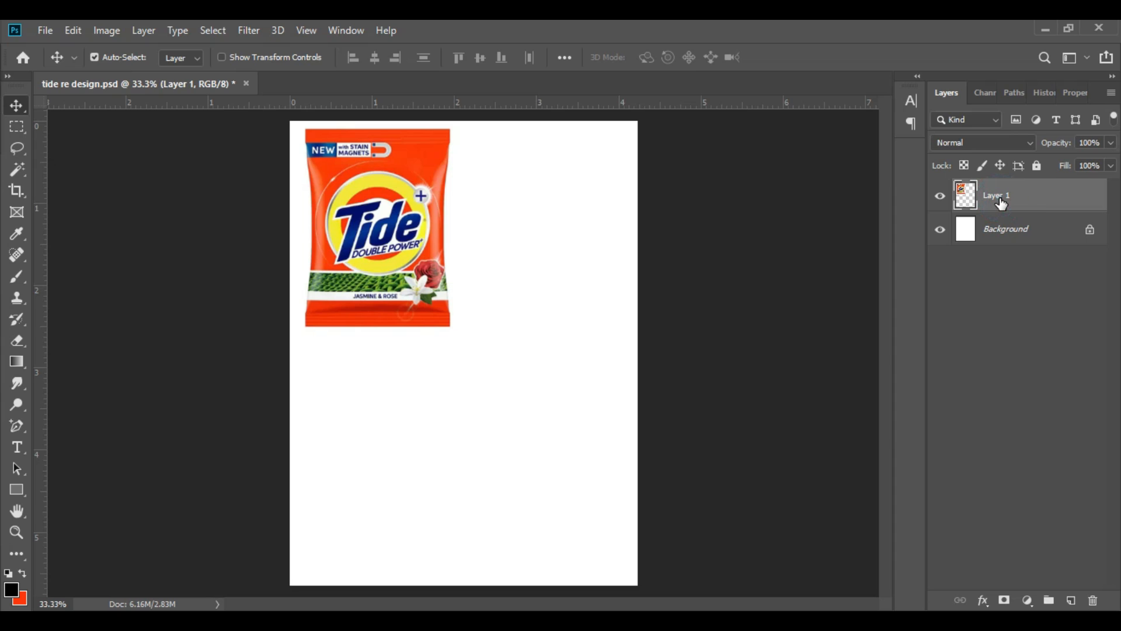
# Step: Delete the Tide pack image layer and add a solid colour fill layer in orange ff6000
pyautogui.press('Delete')
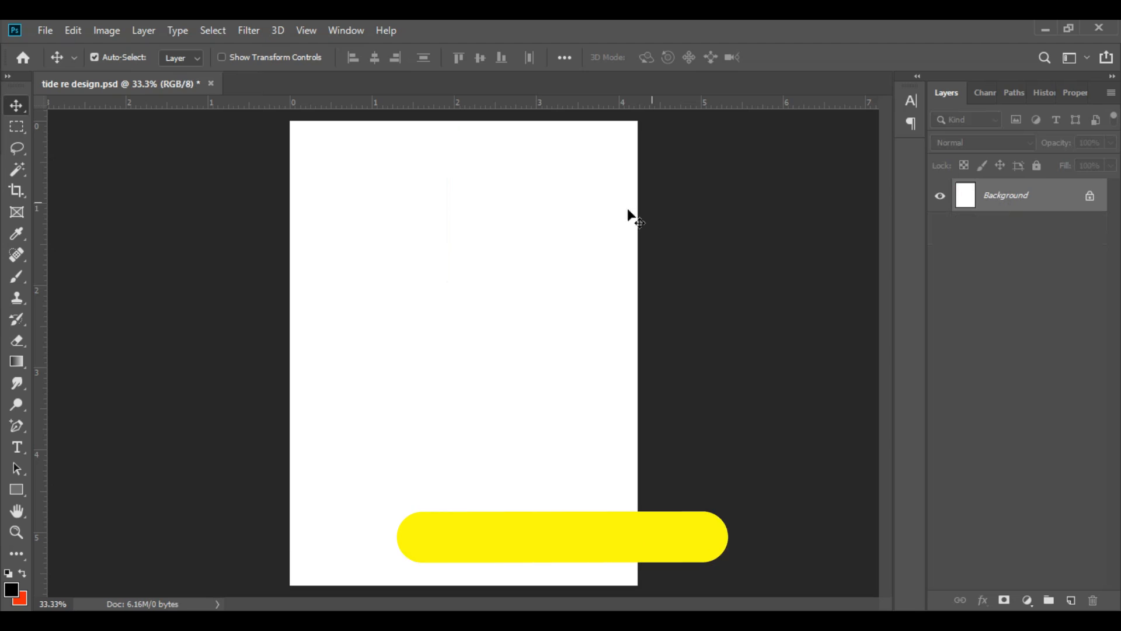
pyautogui.click(1029, 603)
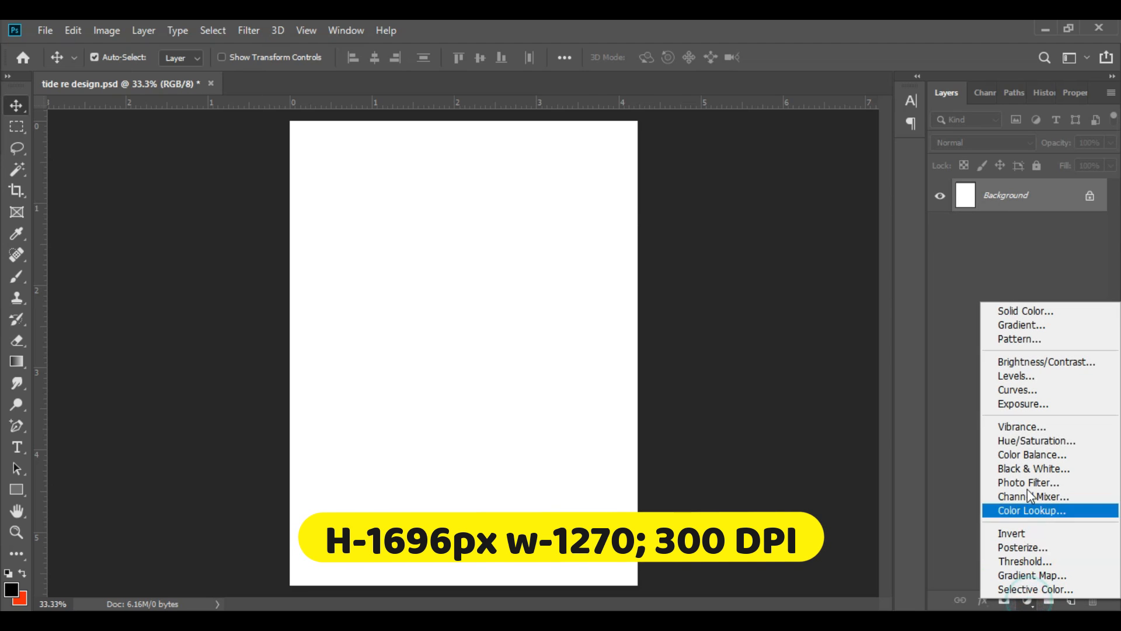
pyautogui.click(1020, 308)
pyautogui.moveTo(790, 399); pyautogui.dragTo(783, 383)
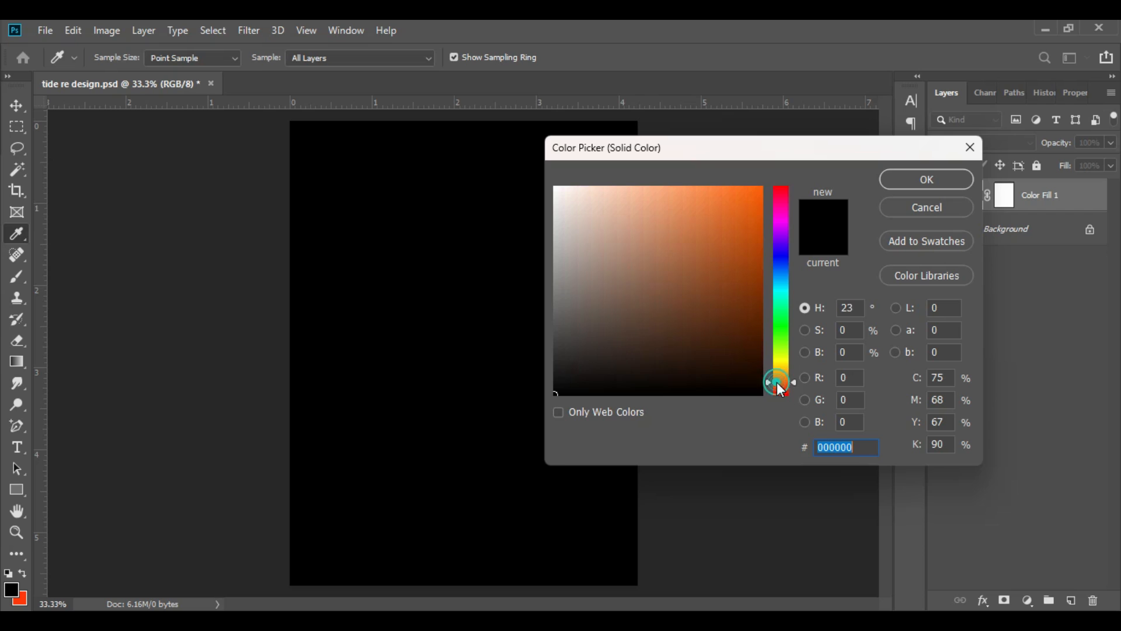
pyautogui.moveTo(733, 192); pyautogui.dragTo(761, 186)
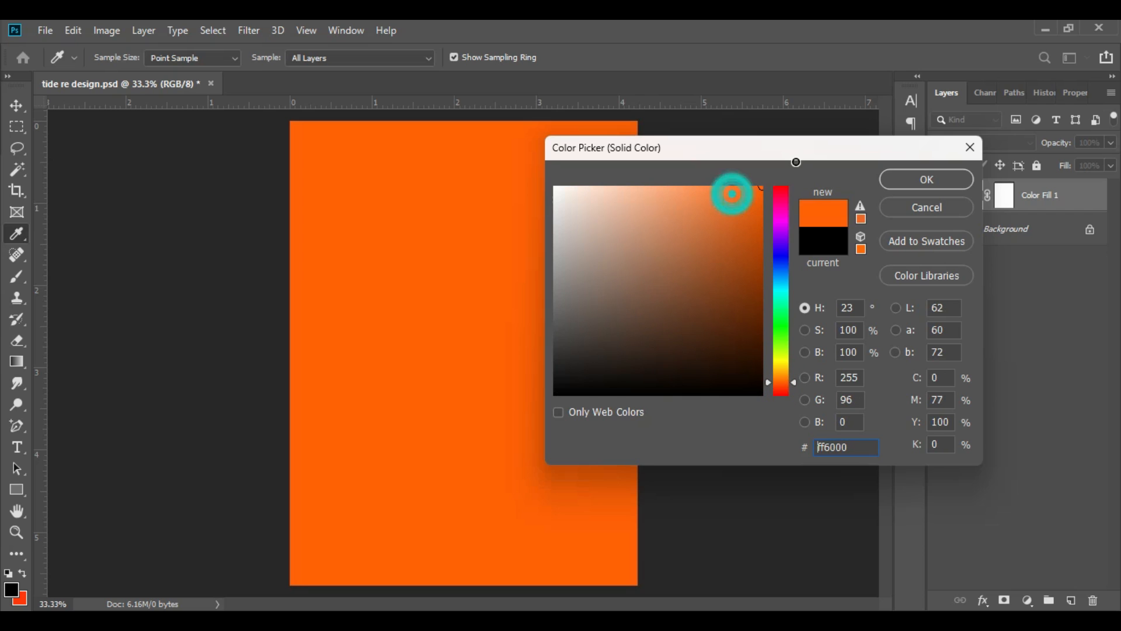
pyautogui.click(929, 180)
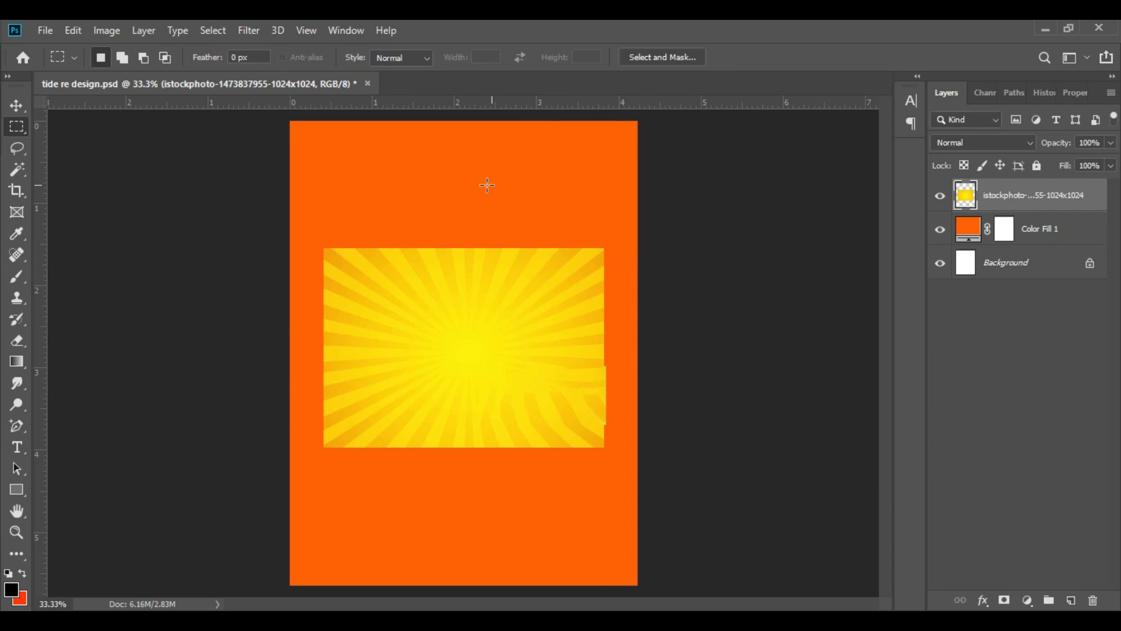
# Step: Bring in the yellow sunburst image and enlarge it to span the page width from the upper edge
pyautogui.click(45, 30)
pyautogui.click(557, 218)
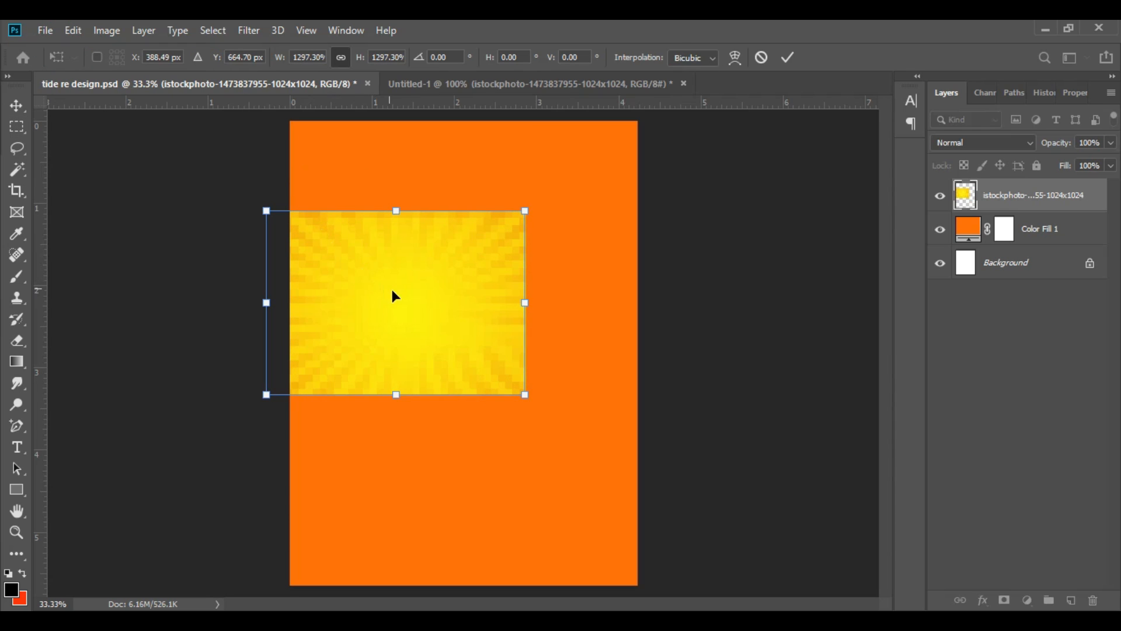
pyautogui.moveTo(392, 290); pyautogui.dragTo(422, 203)
pyautogui.moveTo(547, 304); pyautogui.dragTo(670, 391)
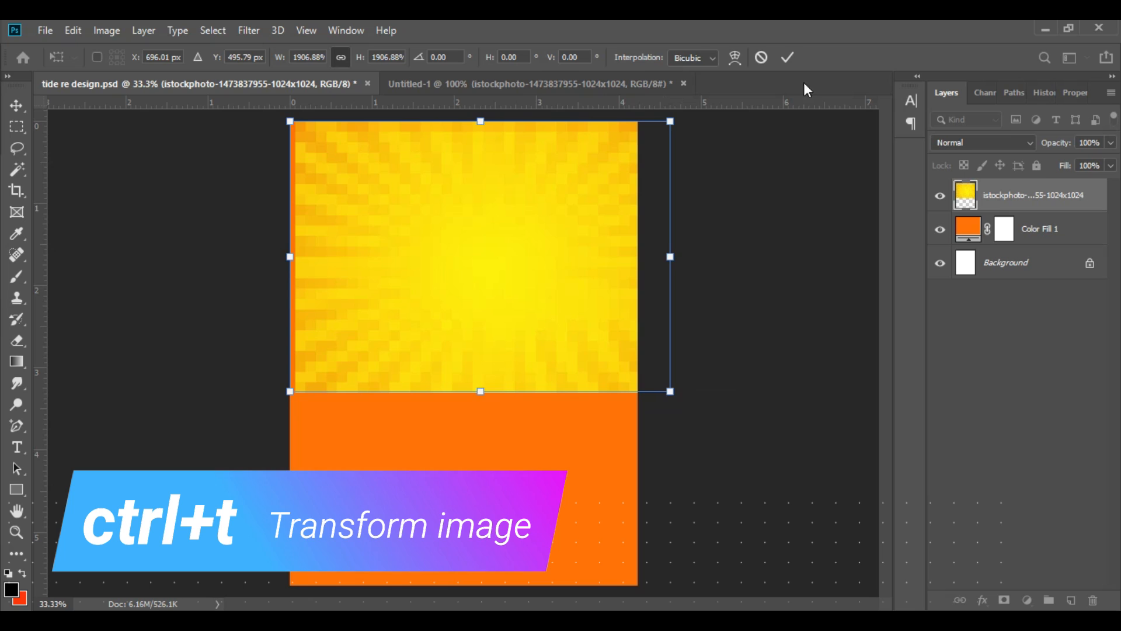
pyautogui.click(796, 53)
pyautogui.moveTo(537, 306)
pyautogui.mouseDown()
pyautogui.moveTo(519, 314)
pyautogui.moveTo(517, 335)
pyautogui.moveTo(518, 313)
pyautogui.mouseUp()
# Step: Add a layer mask to the sunburst layer and fade its lower-left corner with a large soft black brush at 37% opacity
pyautogui.click(998, 231)
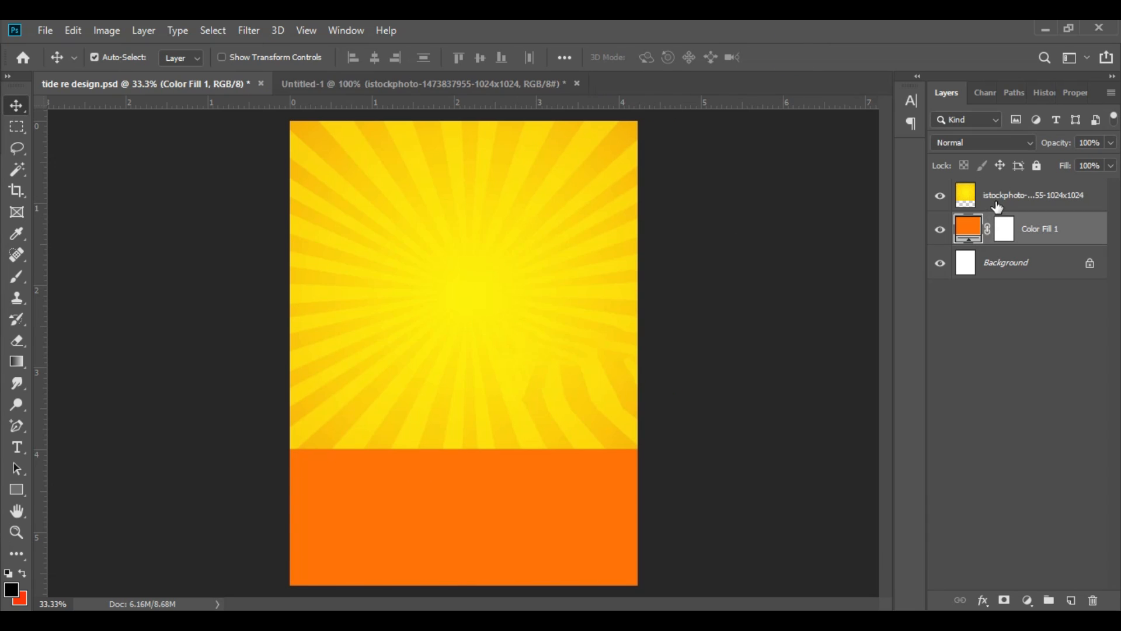
pyautogui.click(976, 200)
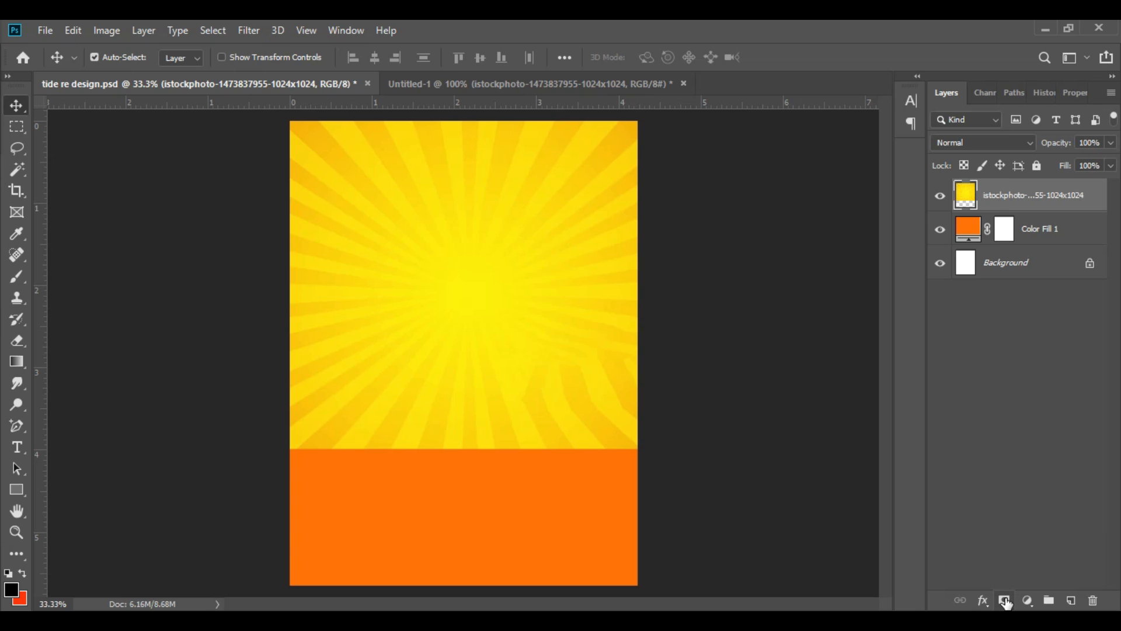
pyautogui.click(1005, 600)
pyautogui.click(20, 273)
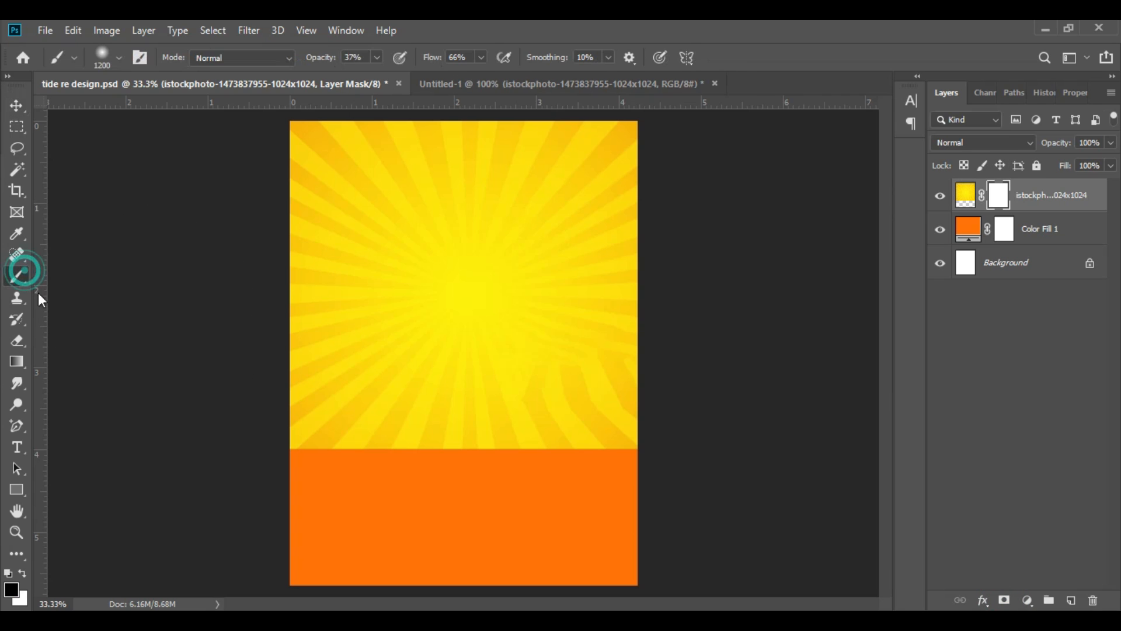
pyautogui.click(300, 416)
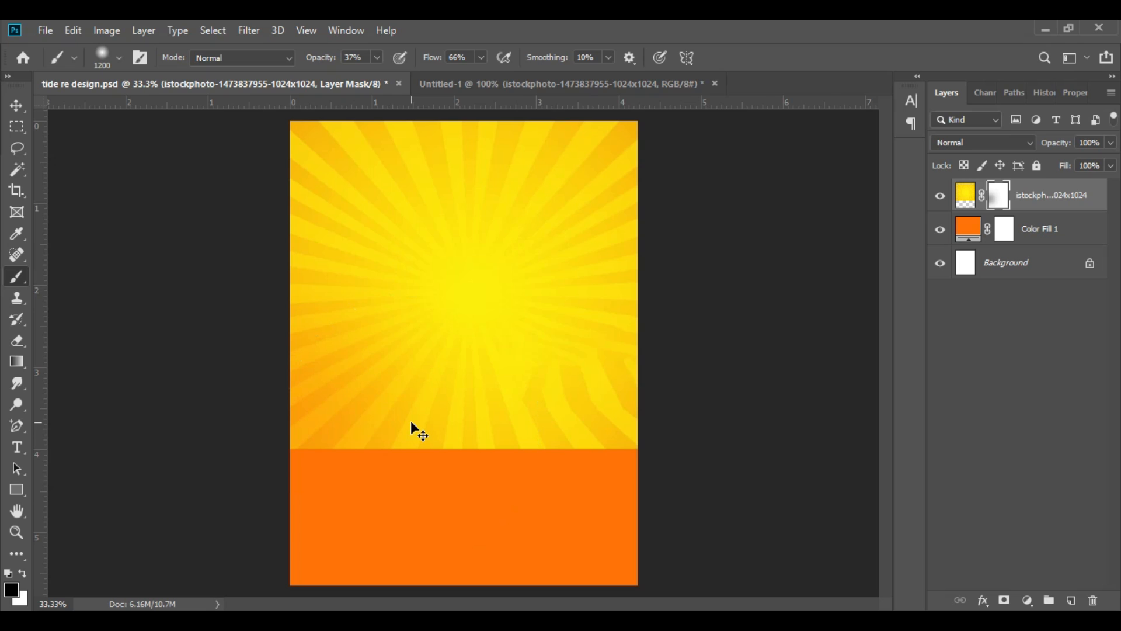
pyautogui.hotkey('ctrl', '-')
pyautogui.click(366, 447)
pyautogui.click(351, 449)
# Step: Reduce the brush size to 500 and paint the mask to fade the sunburst's lower edge into the orange
pyautogui.press('[')
pyautogui.press('[')
pyautogui.press('[')
pyautogui.press('[')
pyautogui.press('[')
pyautogui.press('[')
pyautogui.press('[')
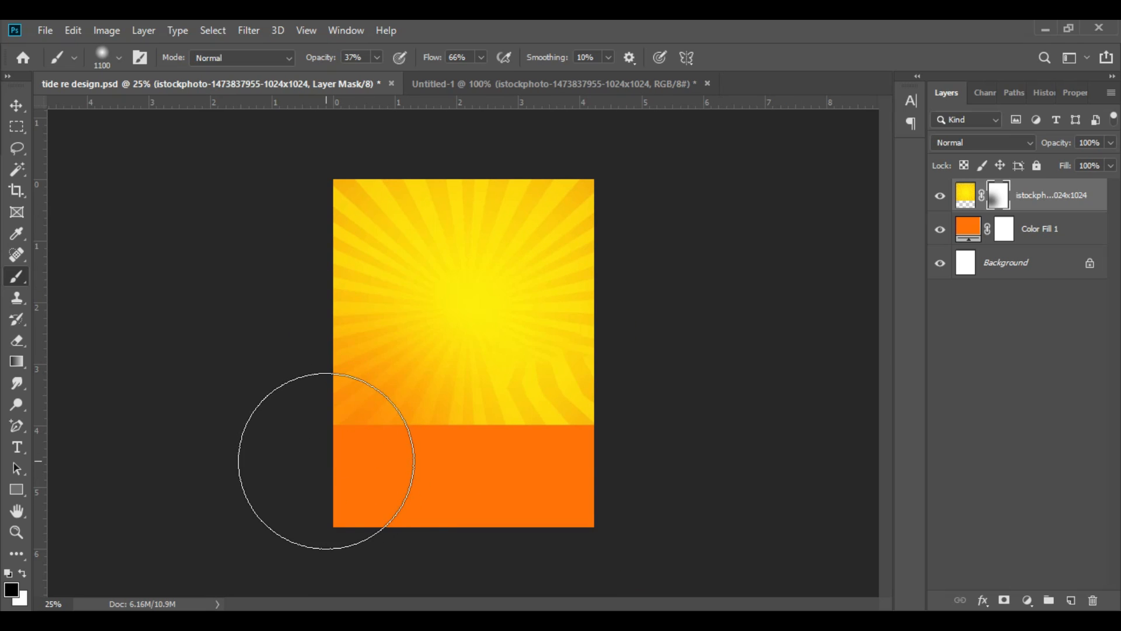
pyautogui.click(353, 435)
pyautogui.click(335, 438)
pyautogui.click(400, 435)
pyautogui.click(411, 473)
pyautogui.click(561, 426)
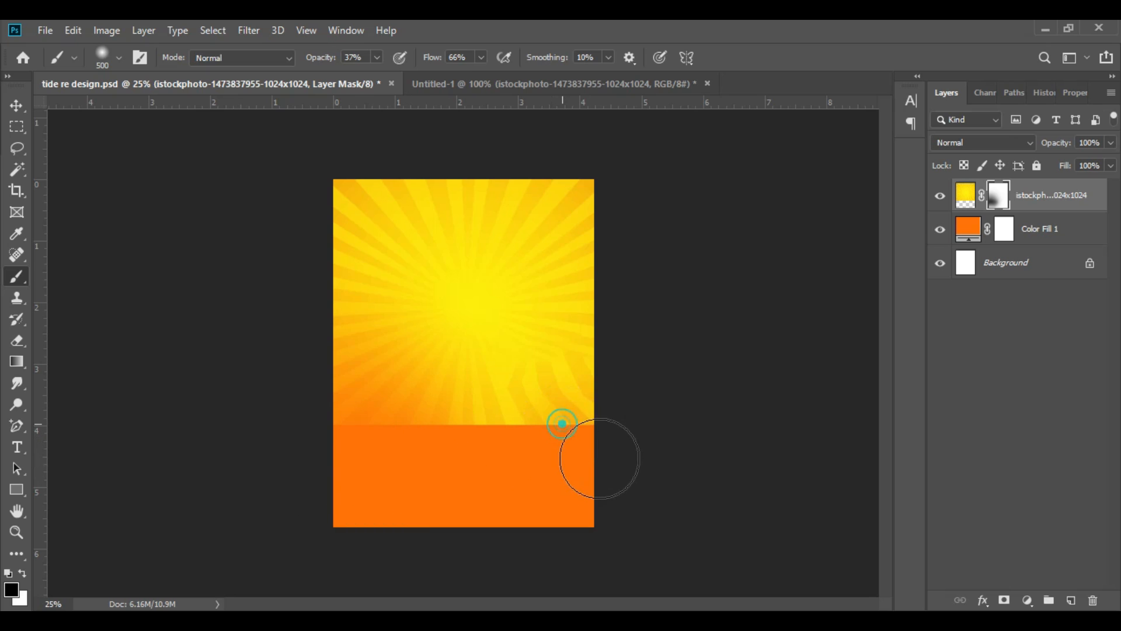
pyautogui.click(484, 436)
pyautogui.click(450, 418)
pyautogui.click(435, 422)
pyautogui.click(372, 461)
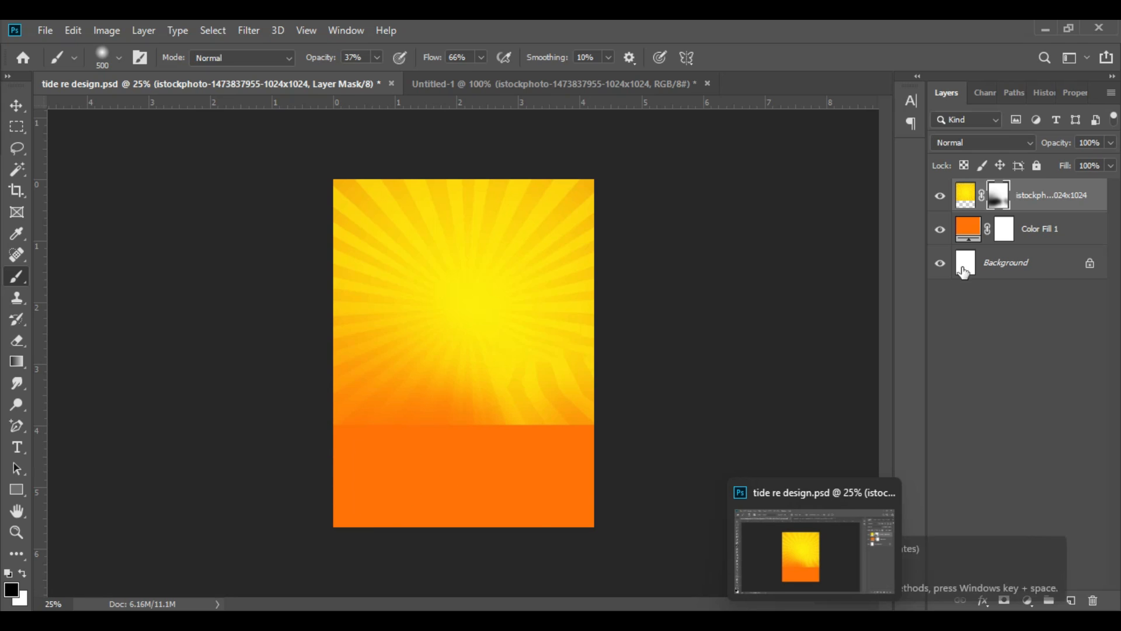
pyautogui.click(352, 447)
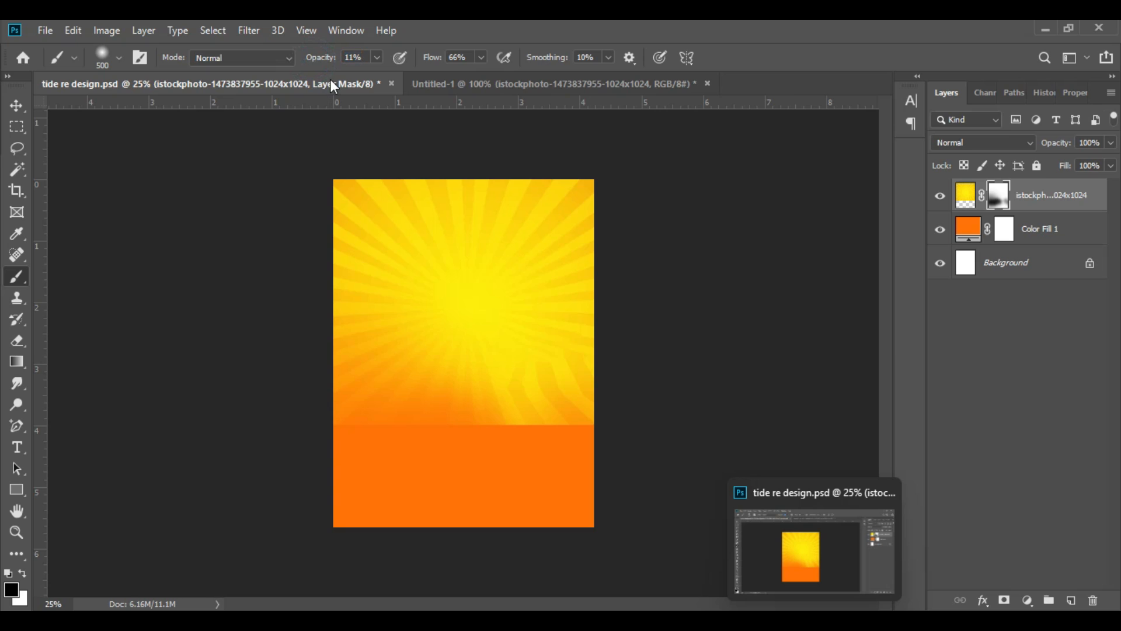
# Step: Lower the brush opacity and soften the transition along the whole lower edge of the sunburst
pyautogui.moveTo(317, 63); pyautogui.dragTo(323, 63)
pyautogui.moveTo(506, 443)
pyautogui.mouseDown()
pyautogui.moveTo(541, 476)
pyautogui.moveTo(543, 444)
pyautogui.moveTo(590, 470)
pyautogui.moveTo(596, 488)
pyautogui.moveTo(503, 428)
pyautogui.moveTo(510, 476)
pyautogui.moveTo(454, 489)
pyautogui.mouseUp()
pyautogui.moveTo(389, 430)
pyautogui.mouseDown()
pyautogui.moveTo(323, 461)
pyautogui.moveTo(338, 464)
pyautogui.moveTo(264, 483)
pyautogui.moveTo(358, 454)
pyautogui.moveTo(496, 451)
pyautogui.moveTo(565, 436)
pyautogui.moveTo(424, 437)
pyautogui.moveTo(517, 438)
pyautogui.moveTo(569, 422)
pyautogui.mouseUp()
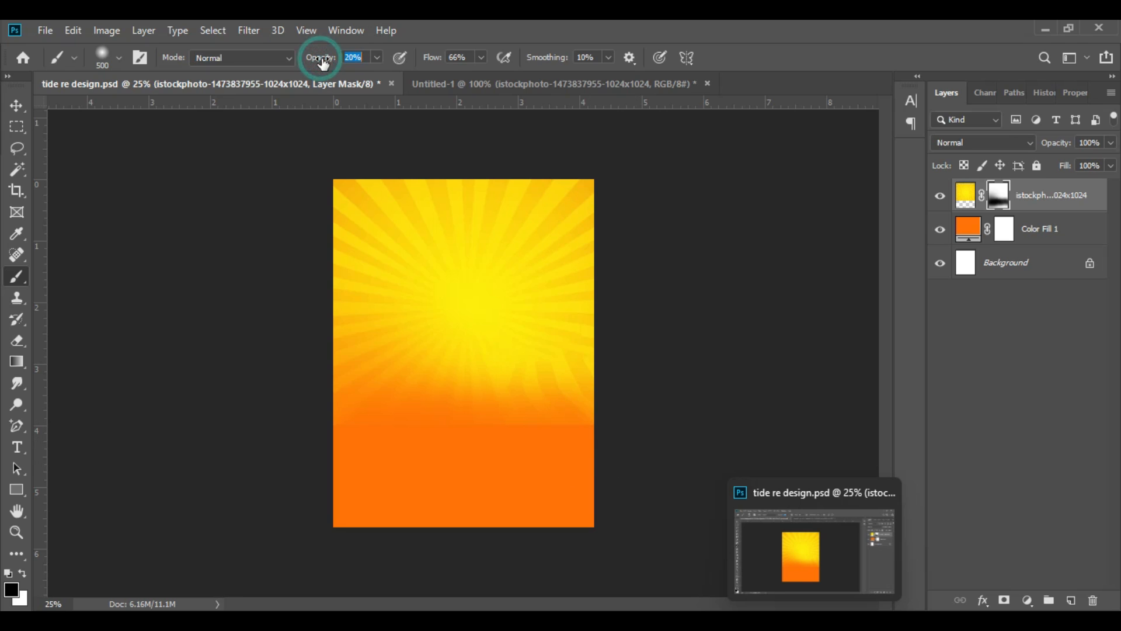
pyautogui.moveTo(573, 430)
pyautogui.mouseDown()
pyautogui.moveTo(544, 441)
pyautogui.moveTo(537, 474)
pyautogui.moveTo(513, 447)
pyautogui.moveTo(499, 473)
pyautogui.moveTo(473, 475)
pyautogui.moveTo(475, 444)
pyautogui.moveTo(460, 441)
pyautogui.moveTo(436, 497)
pyautogui.mouseUp()
pyautogui.moveTo(426, 443); pyautogui.dragTo(409, 489)
pyautogui.moveTo(387, 441); pyautogui.dragTo(377, 464)
pyautogui.moveTo(546, 442); pyautogui.dragTo(548, 493)
# Step: Fade the sunburst's upper and left edges on the mask with the black brush at 26% opacity
pyautogui.moveTo(550, 226)
pyautogui.mouseDown()
pyautogui.moveTo(602, 197)
pyautogui.moveTo(588, 210)
pyautogui.moveTo(500, 199)
pyautogui.moveTo(513, 173)
pyautogui.mouseUp()
pyautogui.moveTo(472, 223); pyautogui.dragTo(403, 170)
pyautogui.moveTo(388, 250)
pyautogui.mouseDown()
pyautogui.moveTo(345, 318)
pyautogui.moveTo(298, 361)
pyautogui.mouseUp()
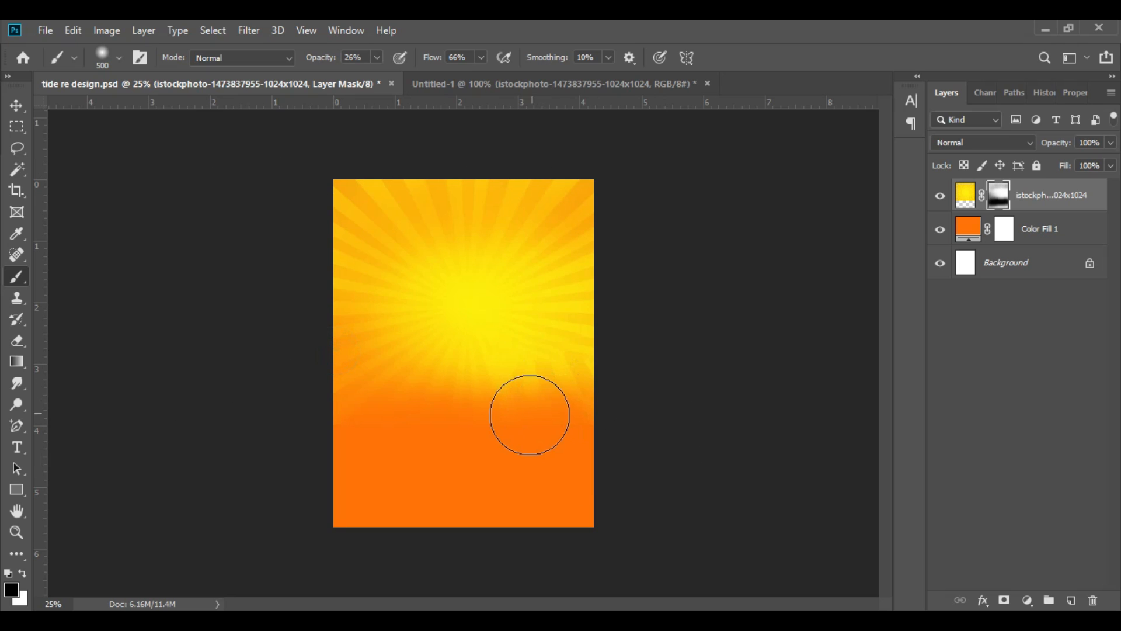
# Step: Fade the sunburst's right side, lower-left area and lower centre on the mask at 26% brush opacity
pyautogui.moveTo(504, 383); pyautogui.dragTo(611, 513)
pyautogui.moveTo(543, 351); pyautogui.dragTo(629, 498)
pyautogui.moveTo(565, 336); pyautogui.dragTo(738, 358)
pyautogui.moveTo(583, 295); pyautogui.dragTo(614, 295)
pyautogui.moveTo(395, 340); pyautogui.dragTo(305, 411)
pyautogui.moveTo(470, 387); pyautogui.dragTo(458, 516)
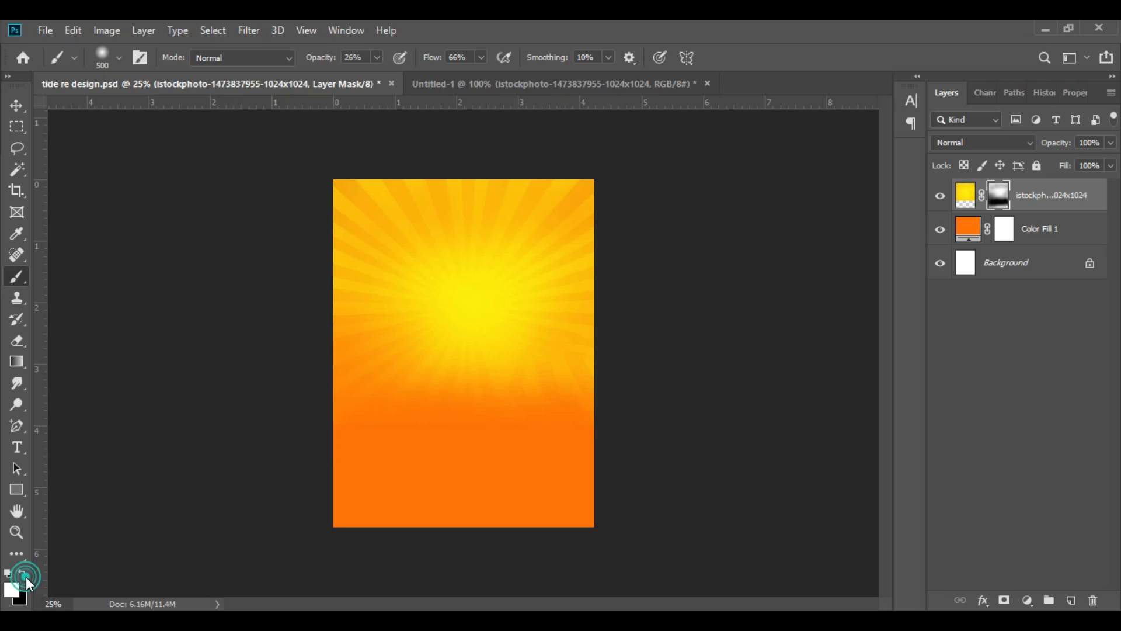
# Step: Restore some lower sunburst rays by painting white on the mask, and blend the lower edge again with black
pyautogui.moveTo(460, 411)
pyautogui.mouseDown()
pyautogui.moveTo(467, 385)
pyautogui.moveTo(468, 410)
pyautogui.moveTo(451, 394)
pyautogui.moveTo(445, 416)
pyautogui.moveTo(427, 373)
pyautogui.mouseUp()
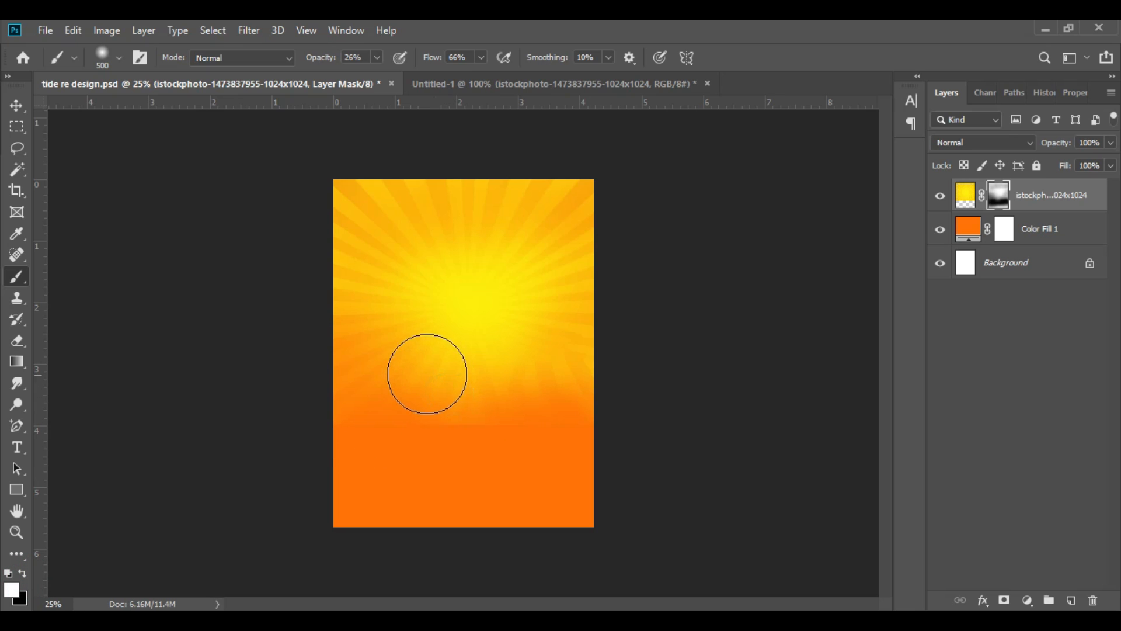
pyautogui.moveTo(537, 381)
pyautogui.mouseDown()
pyautogui.moveTo(569, 408)
pyautogui.moveTo(475, 456)
pyautogui.mouseUp()
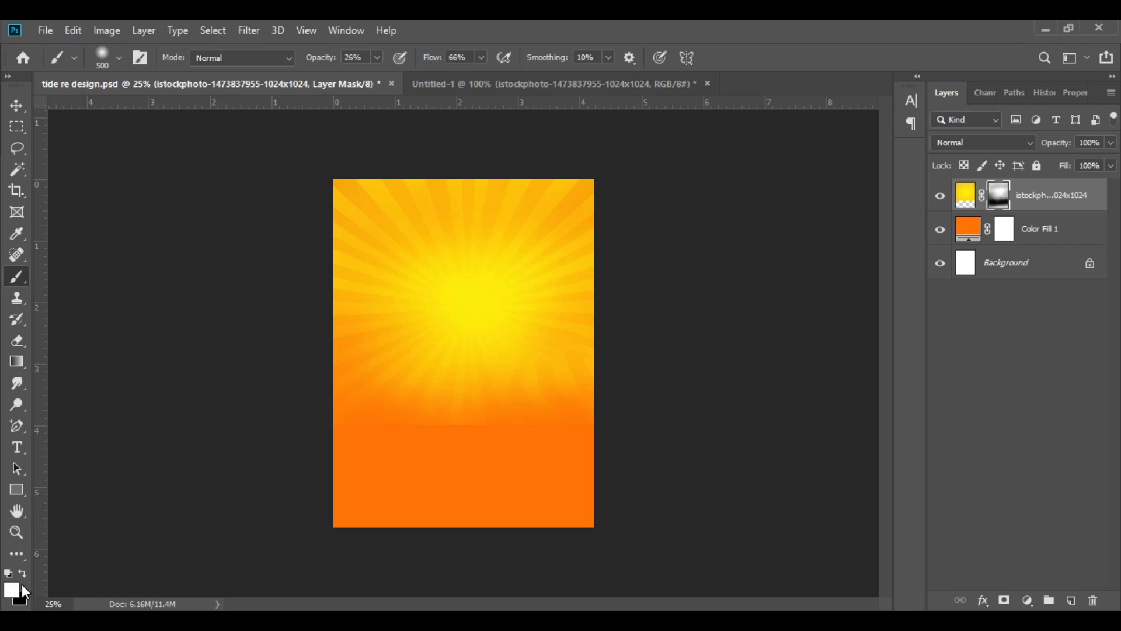
pyautogui.click(435, 453)
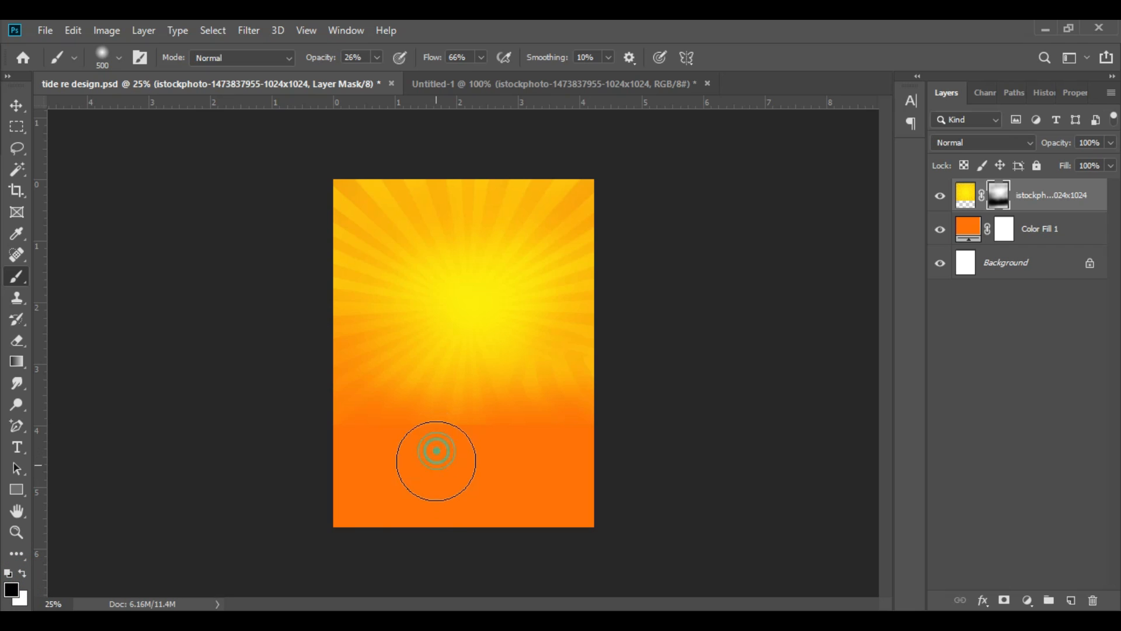
pyautogui.click(471, 436)
pyautogui.click(513, 435)
pyautogui.click(566, 444)
pyautogui.click(451, 434)
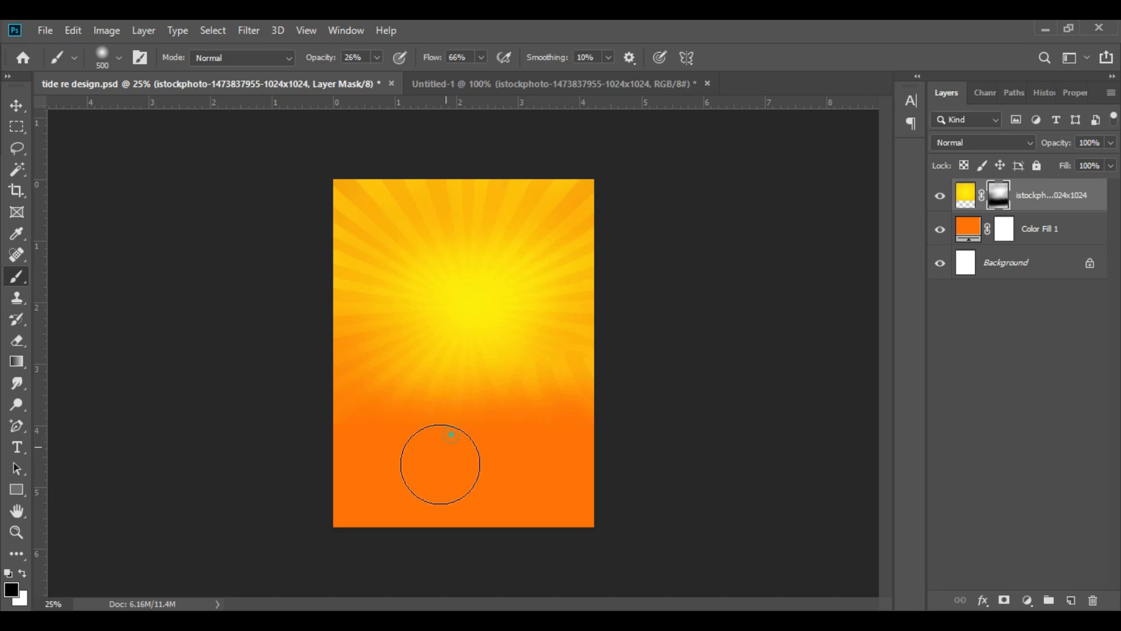
pyautogui.click(595, 434)
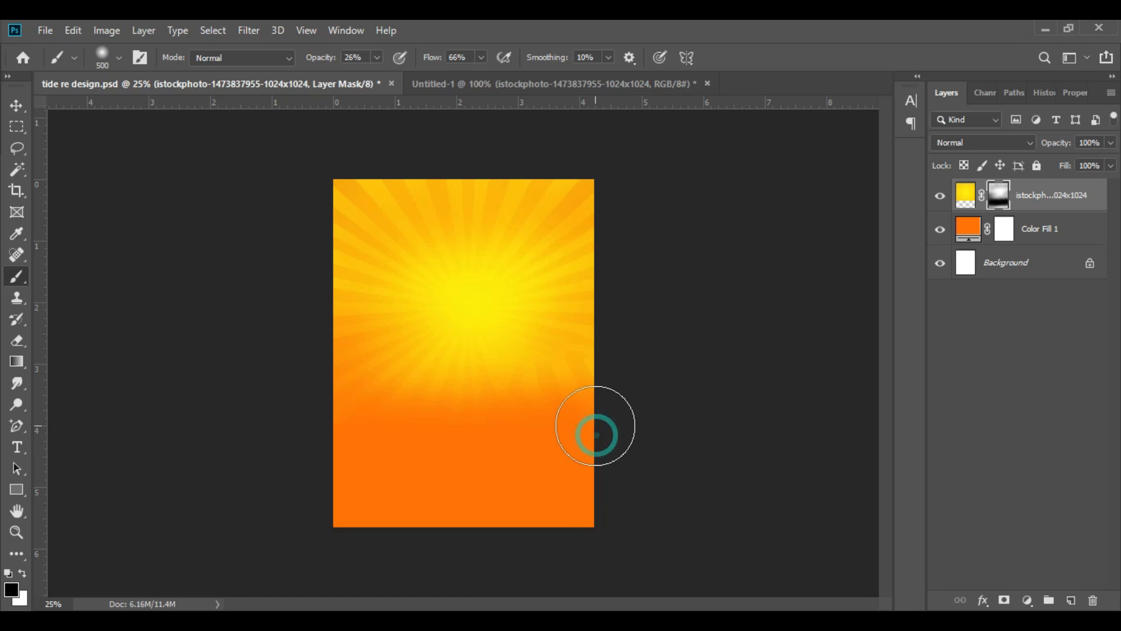
pyautogui.click(563, 367)
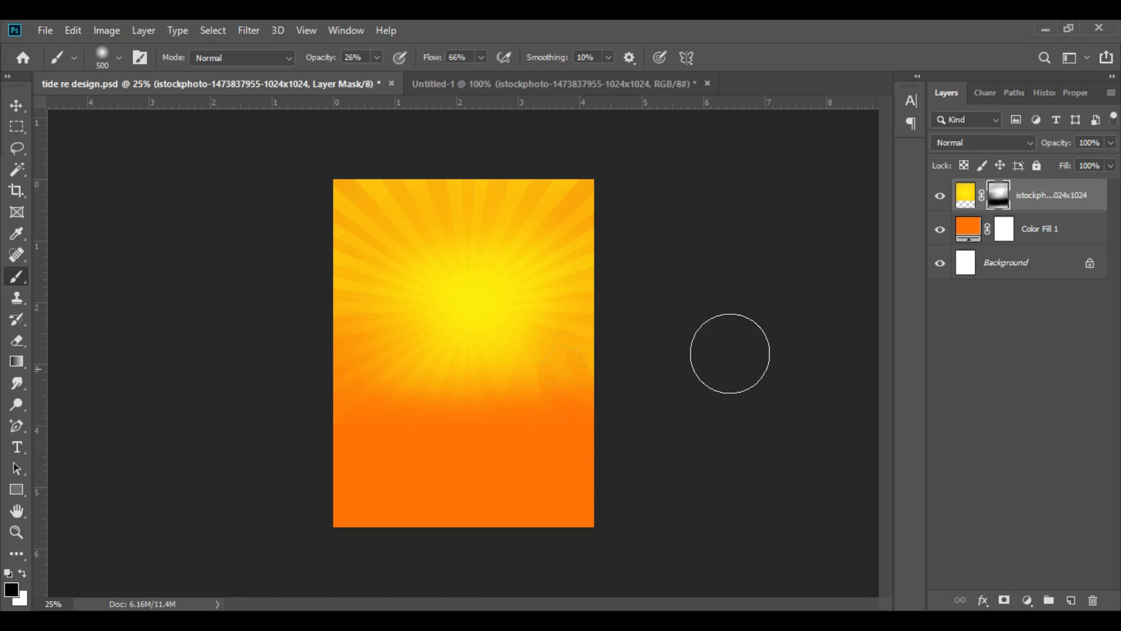
# Step: Bring in the 600px-Tide_Logo_RGB_2014 image, rasterize it and enlarge it in the page's upper half
pyautogui.moveTo(404, 292); pyautogui.dragTo(494, 298)
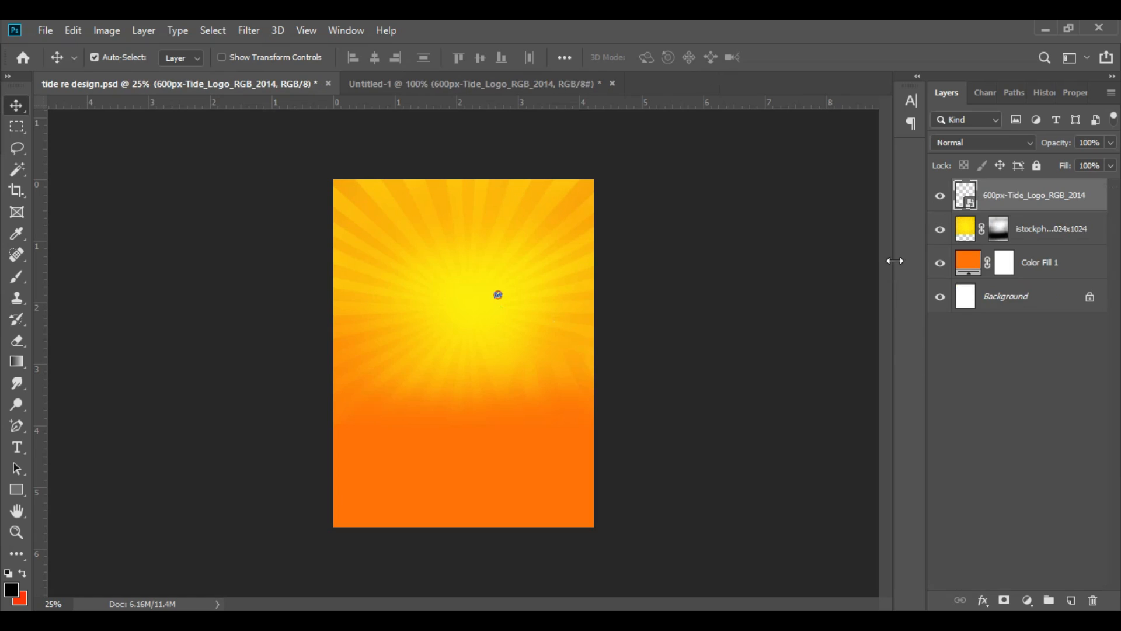
pyautogui.rightClick(1035, 182)
pyautogui.click(845, 314)
pyautogui.hotkey('ctrl', 't')
pyautogui.moveTo(491, 290); pyautogui.dragTo(353, 237)
pyautogui.moveTo(436, 244); pyautogui.dragTo(454, 308)
pyautogui.moveTo(521, 255); pyautogui.dragTo(560, 224)
pyautogui.click(788, 56)
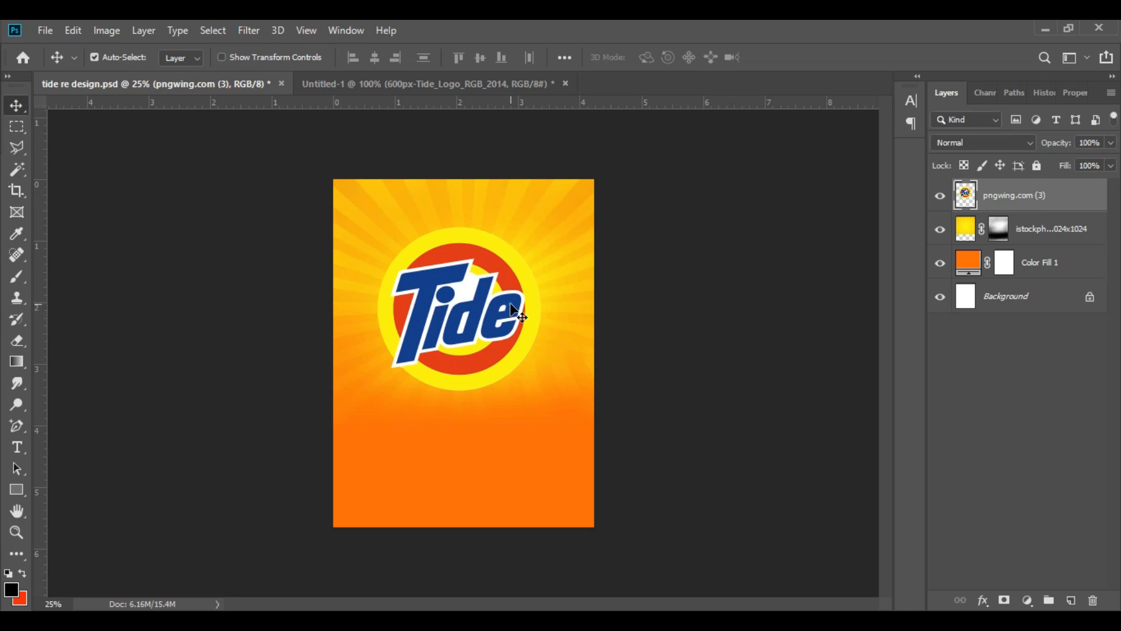
# Step: Scale down the pngwing.com (3) Tide logo slightly and centre it in the upper half of the page
pyautogui.moveTo(517, 313); pyautogui.dragTo(527, 296)
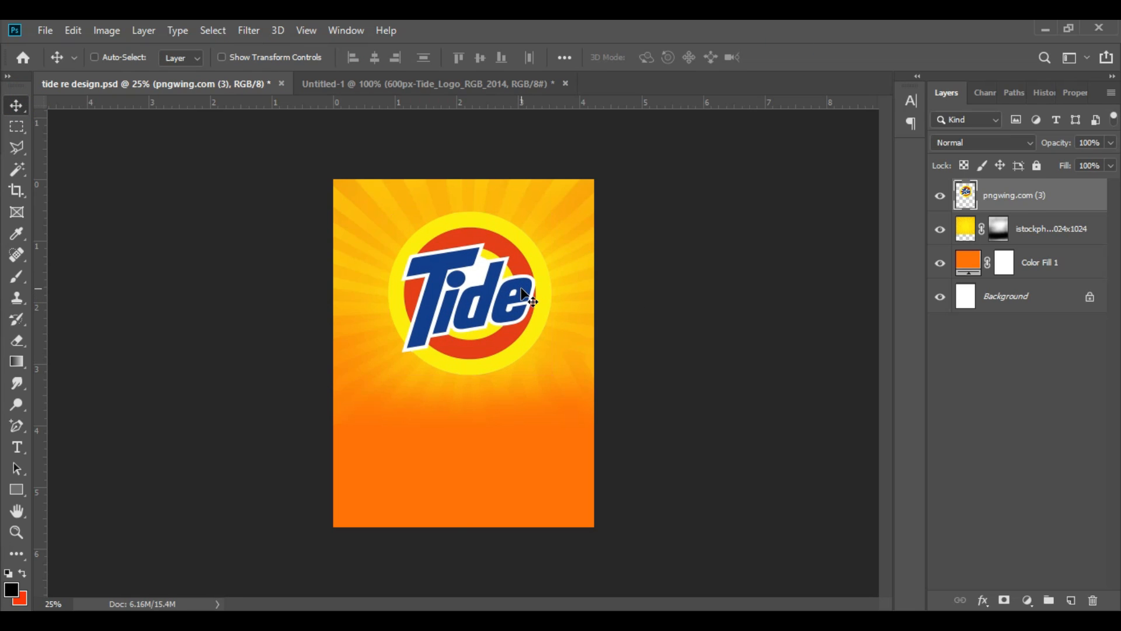
pyautogui.hotkey('ctrl', 't')
pyautogui.moveTo(467, 381); pyautogui.dragTo(466, 360)
pyautogui.moveTo(493, 321); pyautogui.dragTo(486, 312)
pyautogui.click(794, 53)
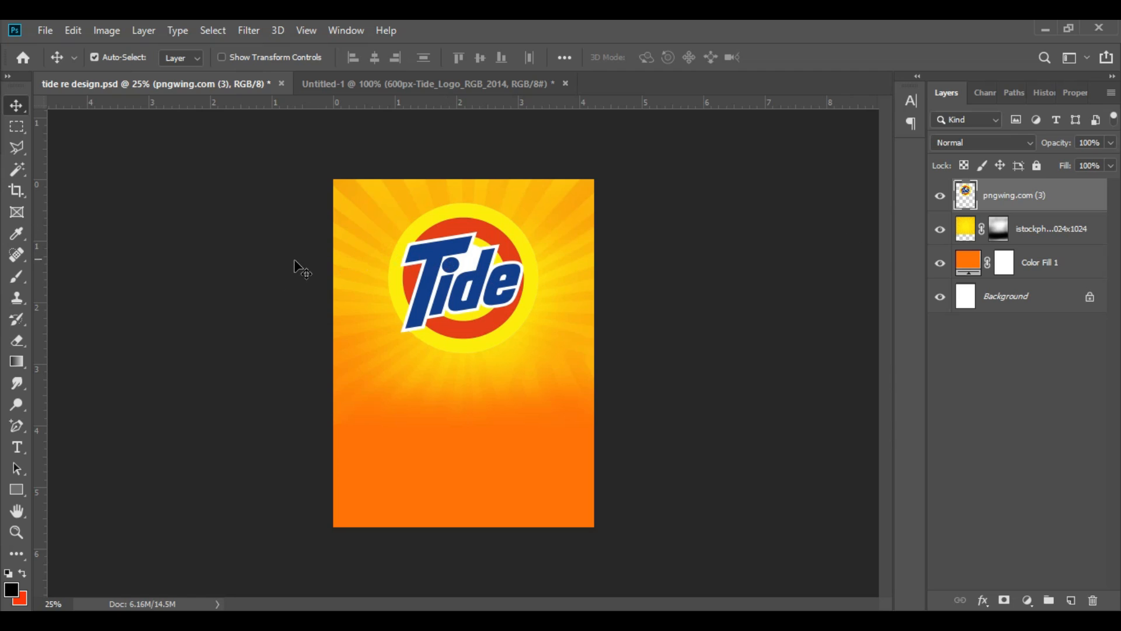
# Step: Select the blue letter shapes of the Tide logo with the Magic Wand tool
pyautogui.rightClick(11, 172)
pyautogui.click(72, 182)
pyautogui.rightClick(16, 172)
pyautogui.click(91, 187)
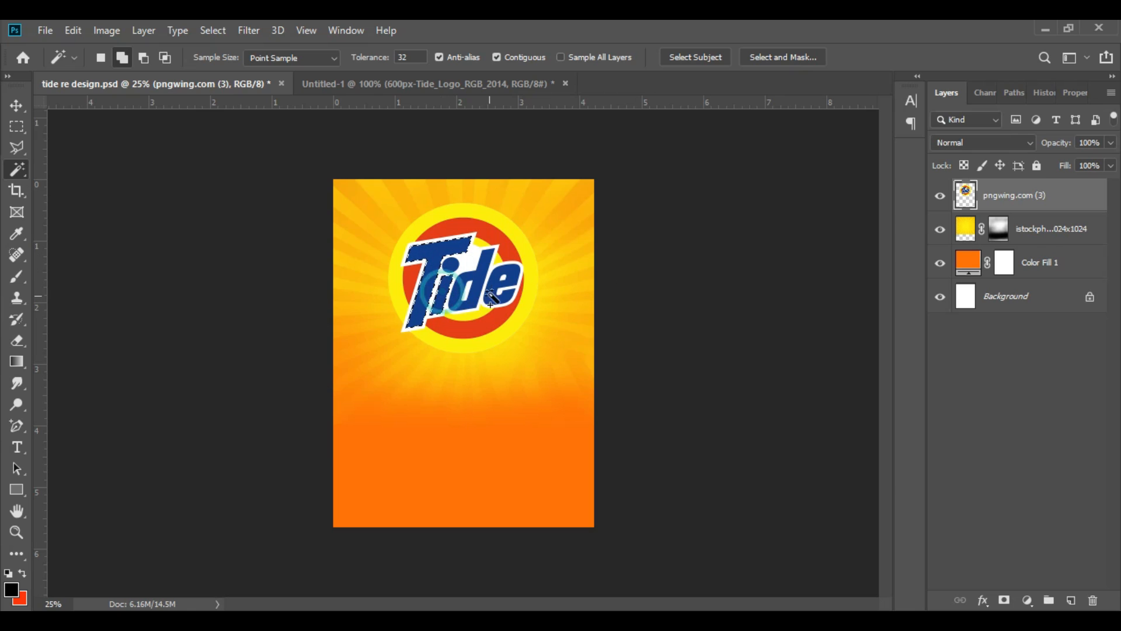
pyautogui.click(477, 283)
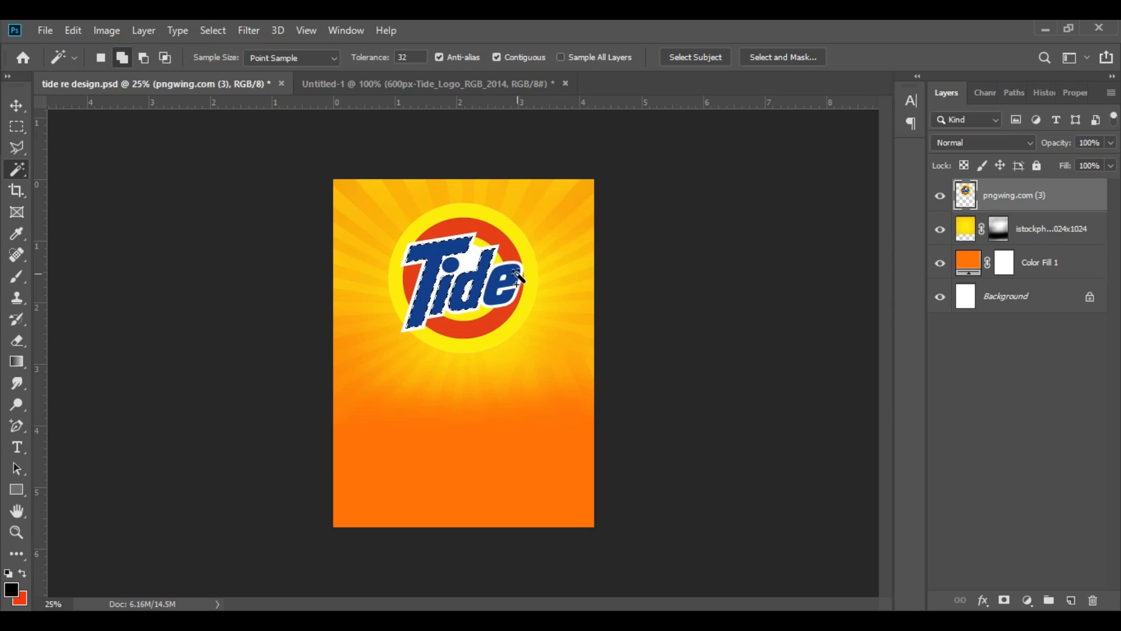
# Step: Set the background colour to dark blue 032463 and fill the selected Tide letters with it
pyautogui.click(23, 600)
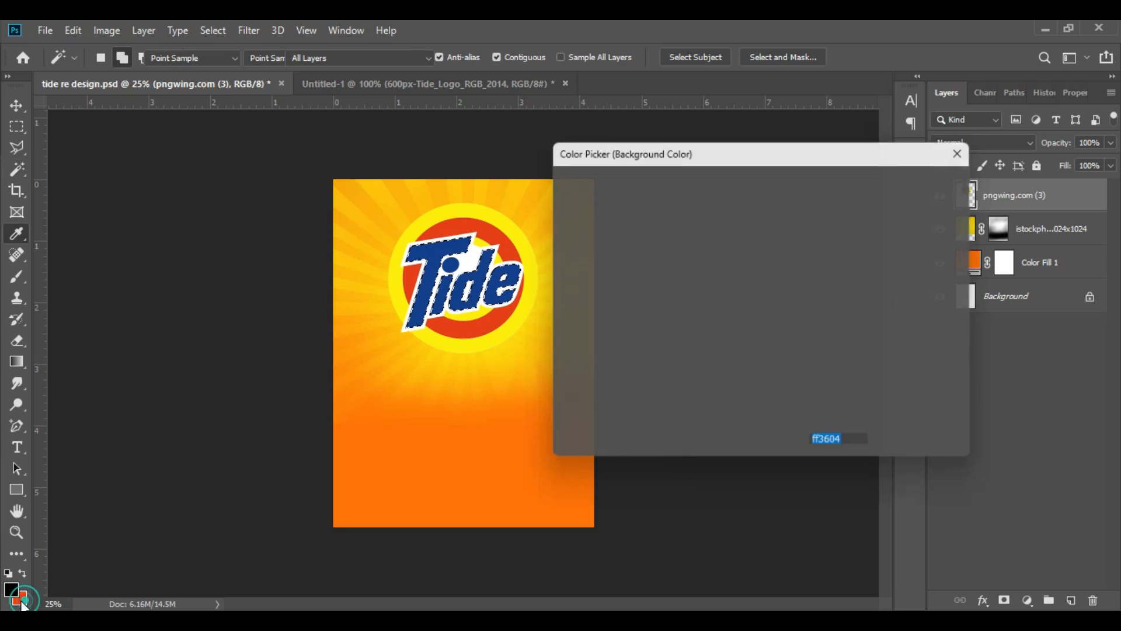
pyautogui.click(519, 270)
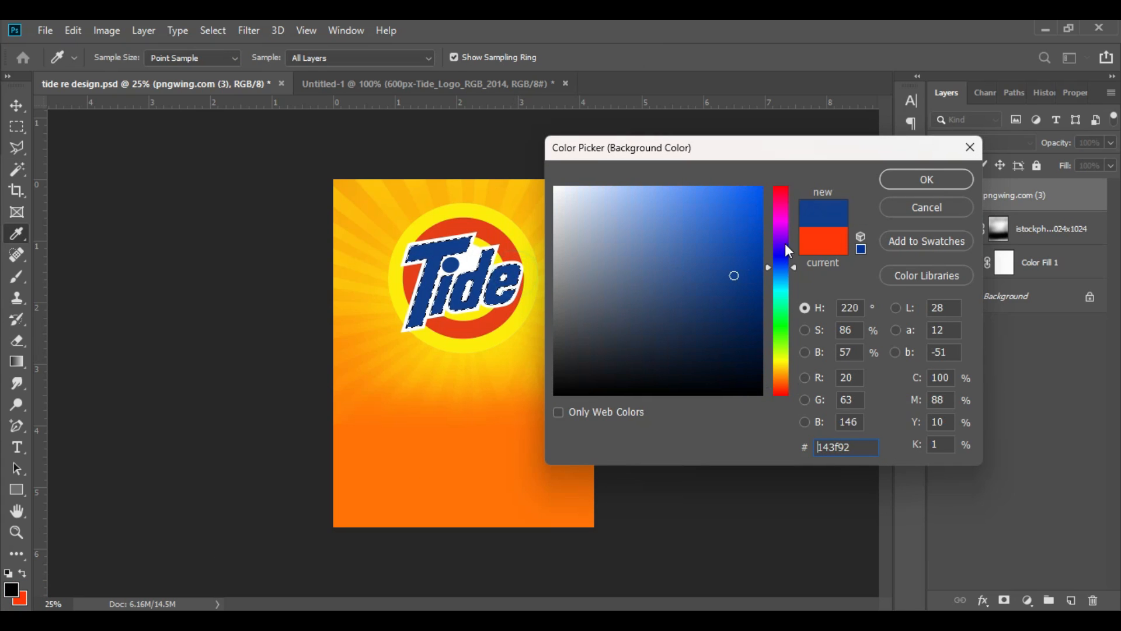
pyautogui.click(757, 314)
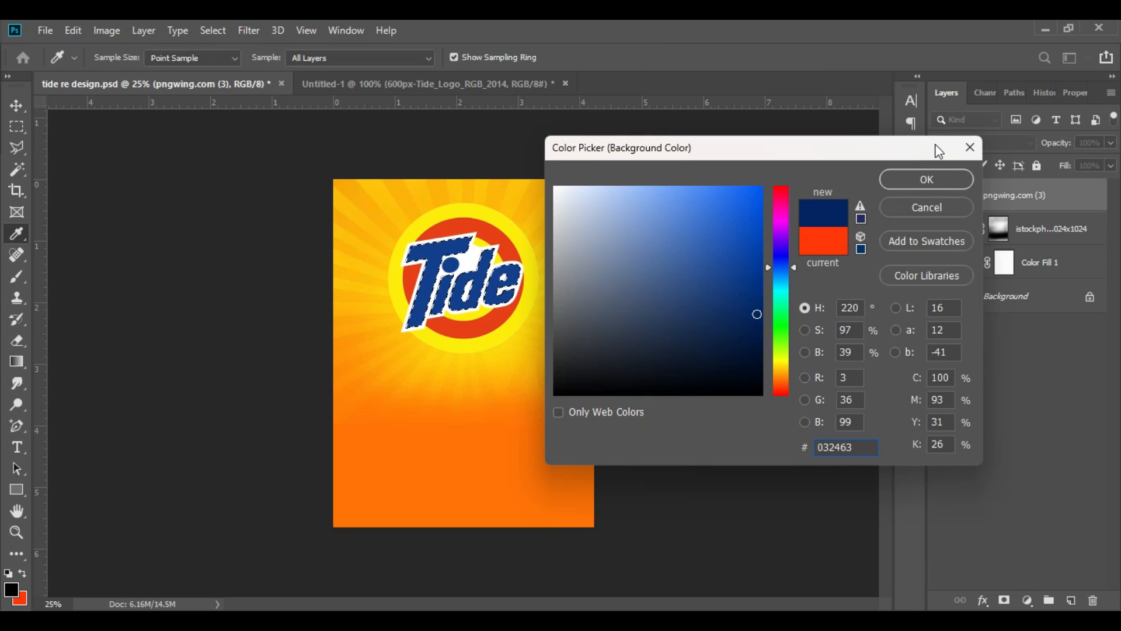
pyautogui.click(929, 180)
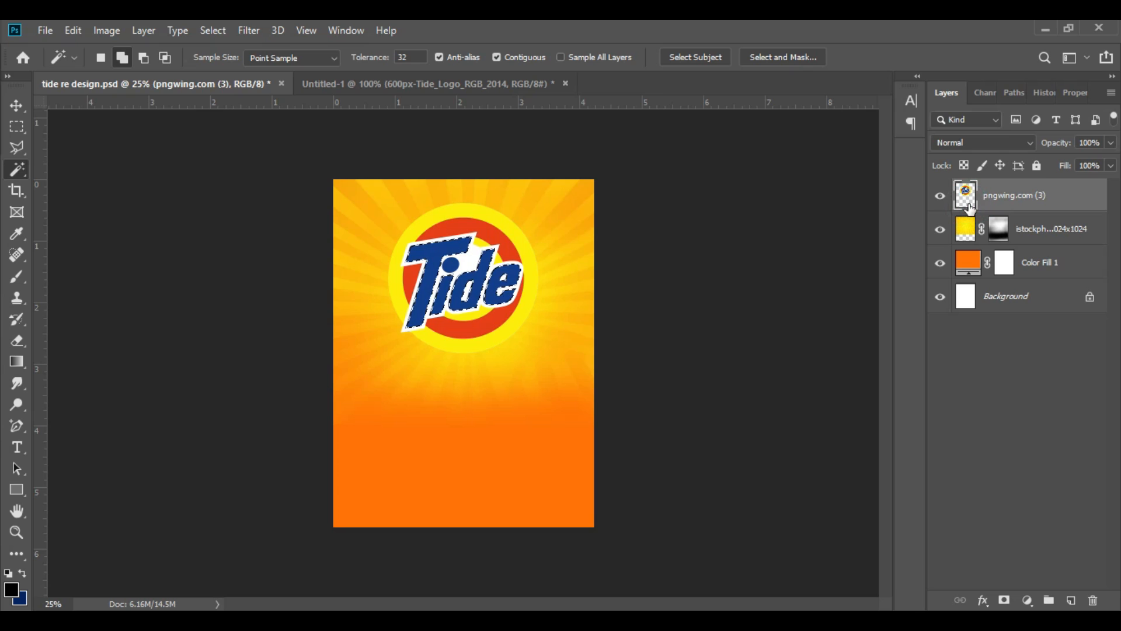
pyautogui.hotkey('ctrl', 'BackSpace')
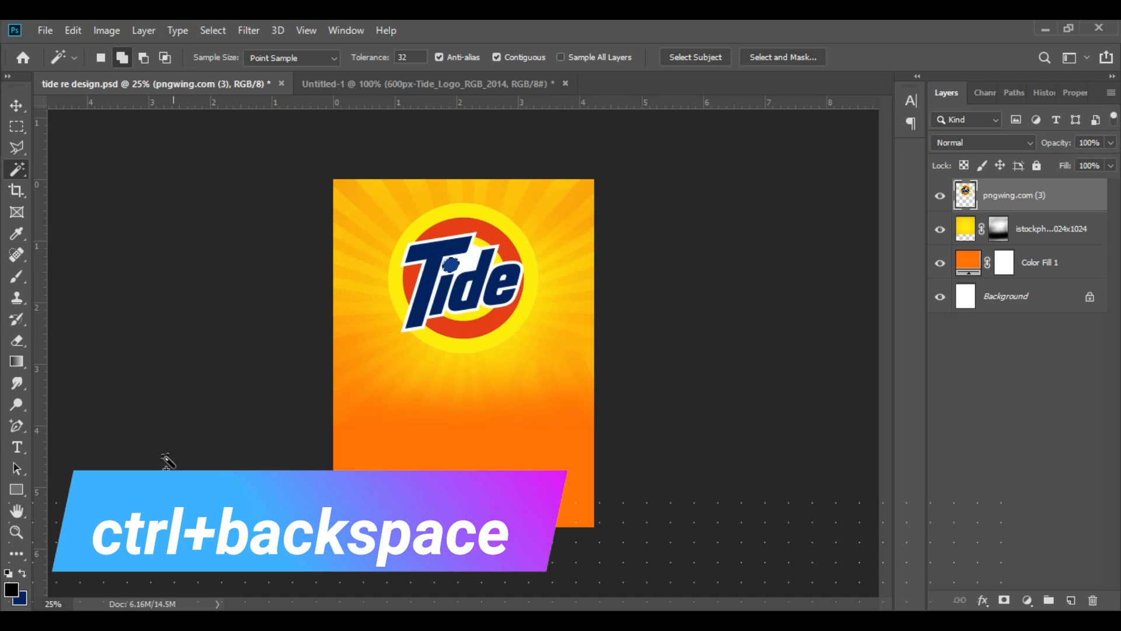
# Step: Set the background colour to the page's orange ff7200, fill the selected dot of the logo's i with it and deselect
pyautogui.click(20, 596)
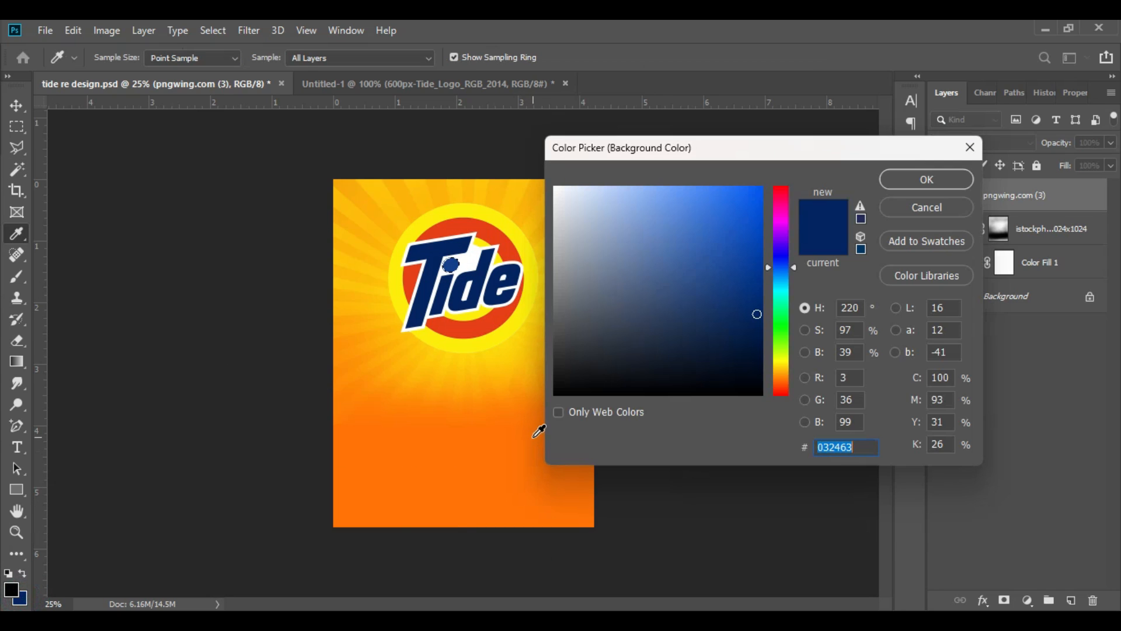
pyautogui.click(480, 473)
pyautogui.click(930, 177)
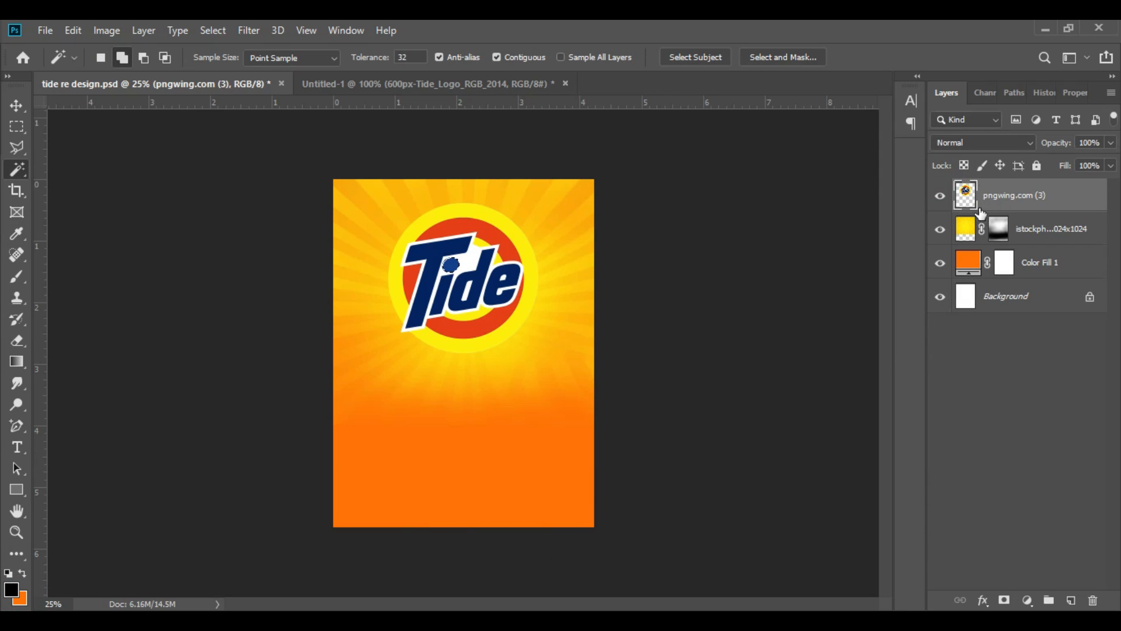
pyautogui.hotkey('ctrl', 'BackSpace')
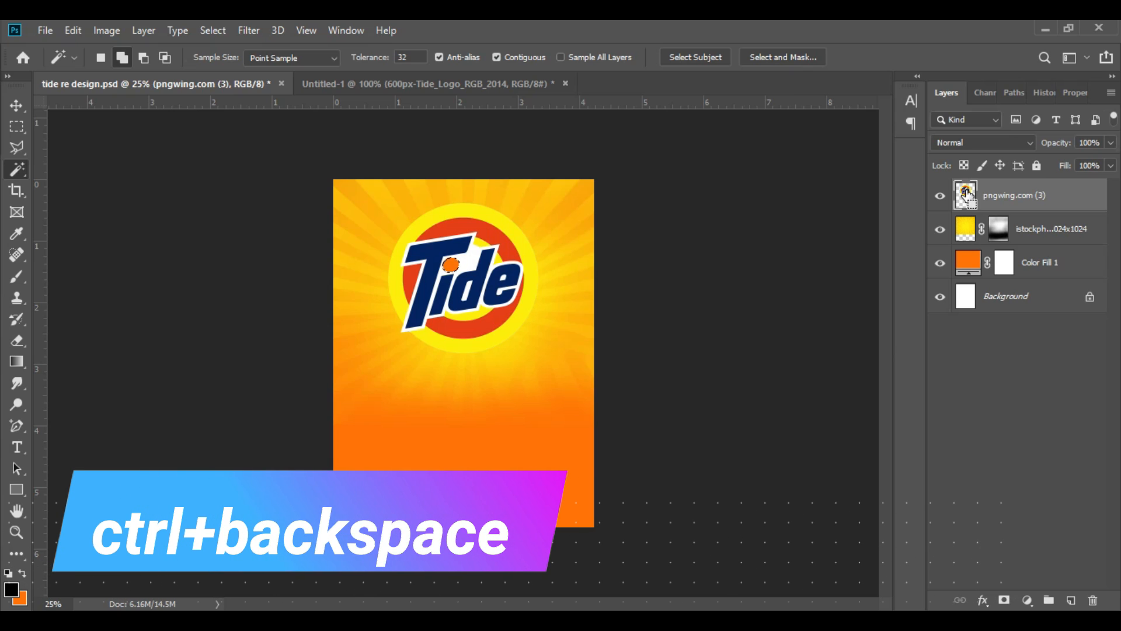
pyautogui.click(18, 106)
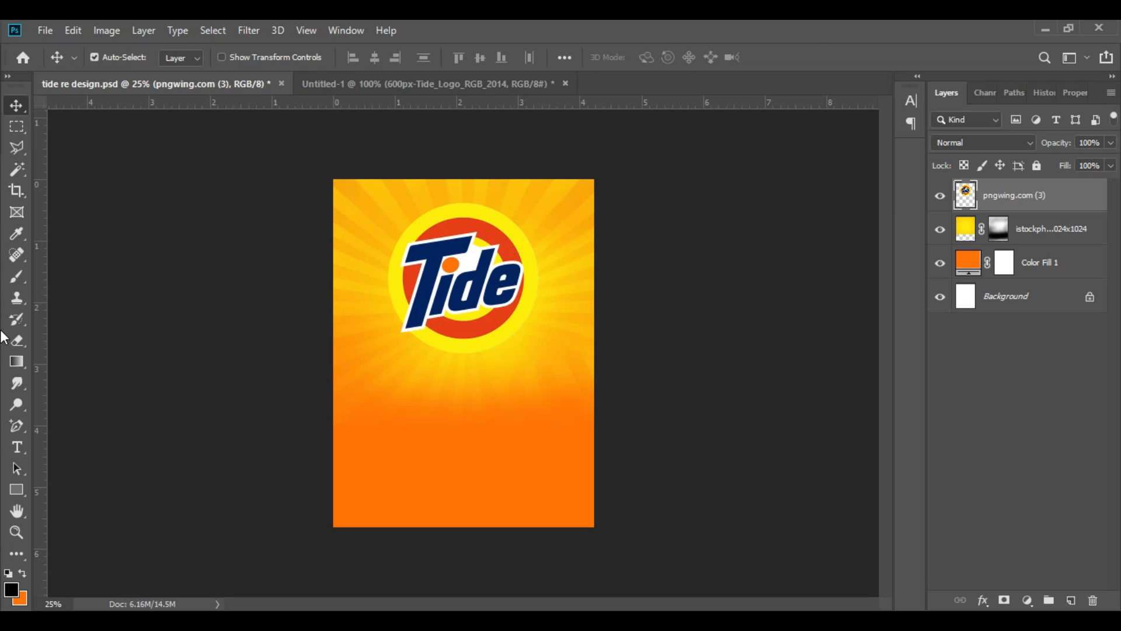
# Step: Select the red ring segments of the Tide logo with the Magic Wand tool and fill them with the orange background colour
pyautogui.click(17, 168)
pyautogui.click(458, 230)
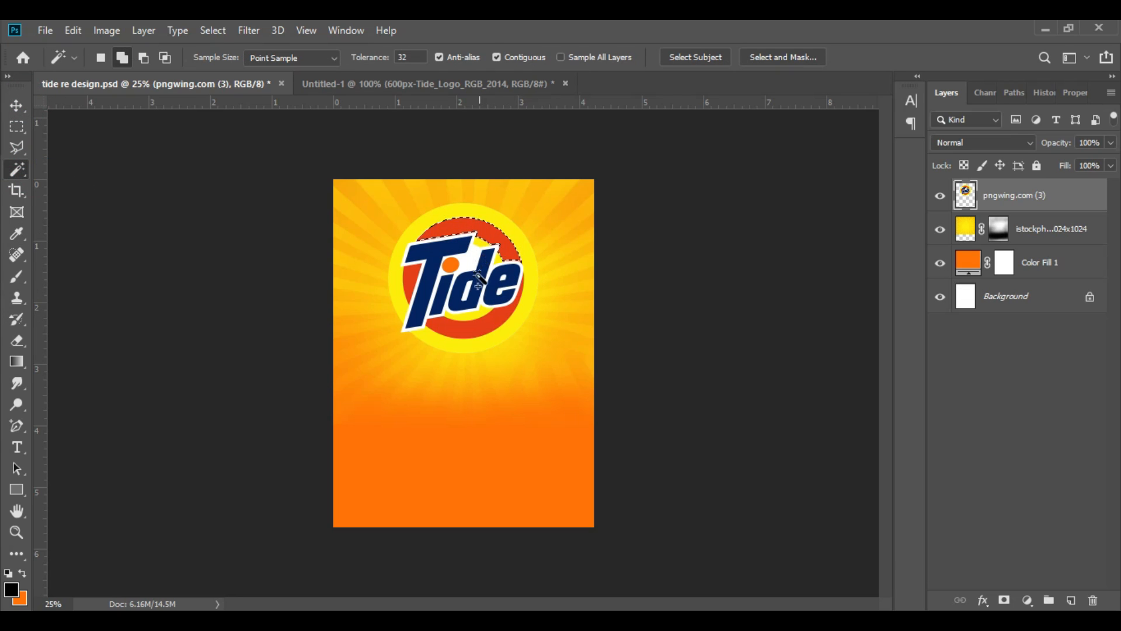
pyautogui.click(407, 273)
pyautogui.click(446, 328)
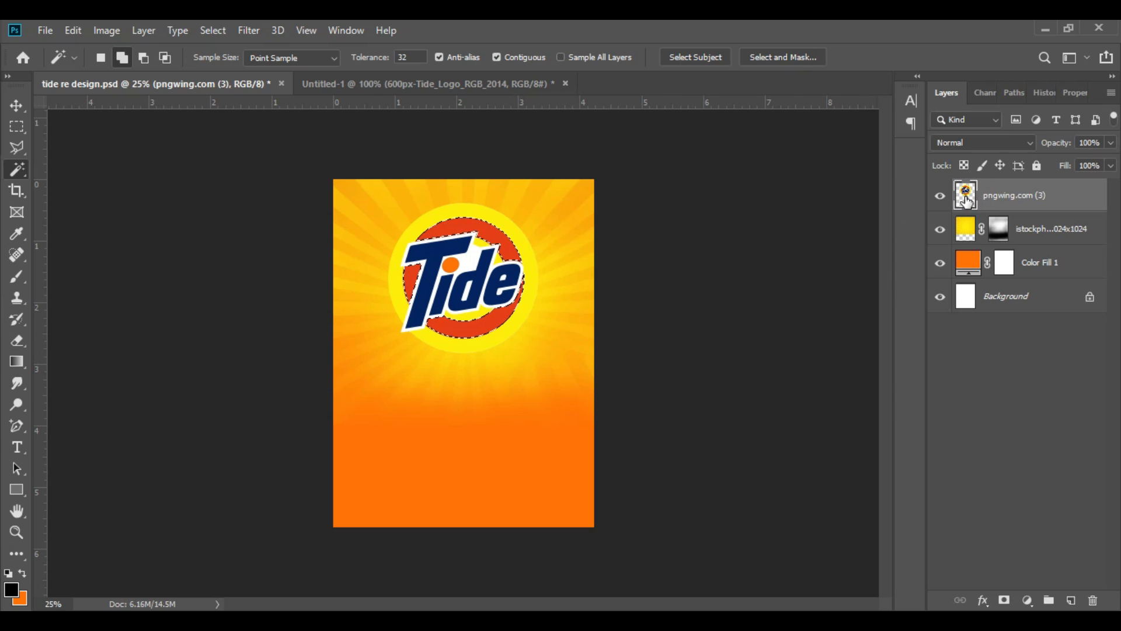
pyautogui.hotkey('ctrl', 'BackSpace')
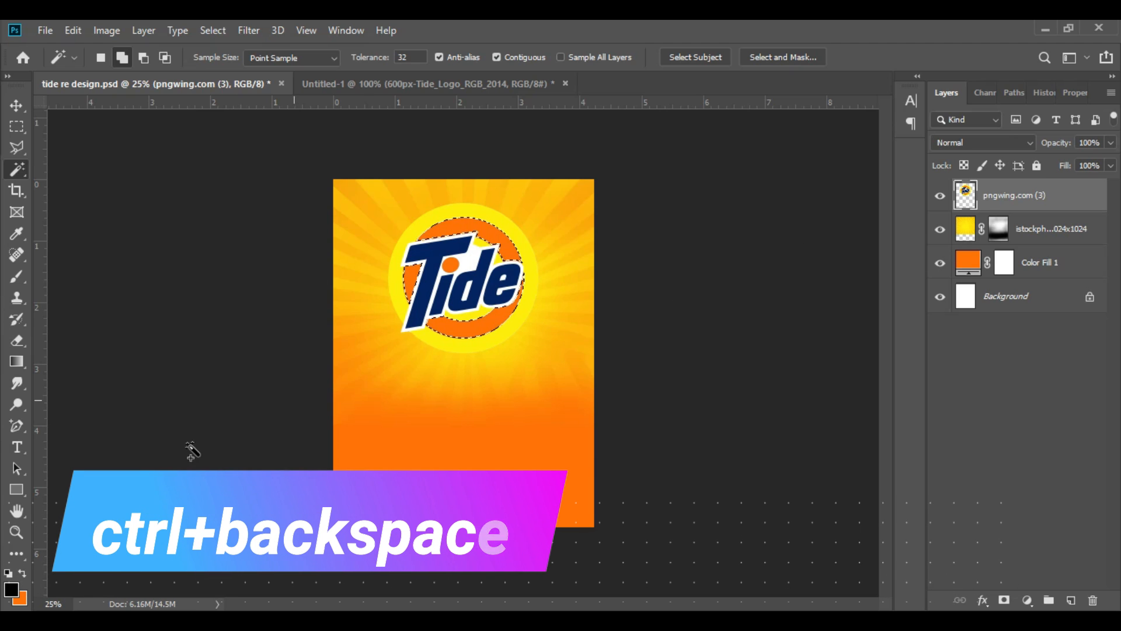
# Step: Set the background colour to the deeper orange fa6604, refill the selected logo ring with it and deselect
pyautogui.click(20, 598)
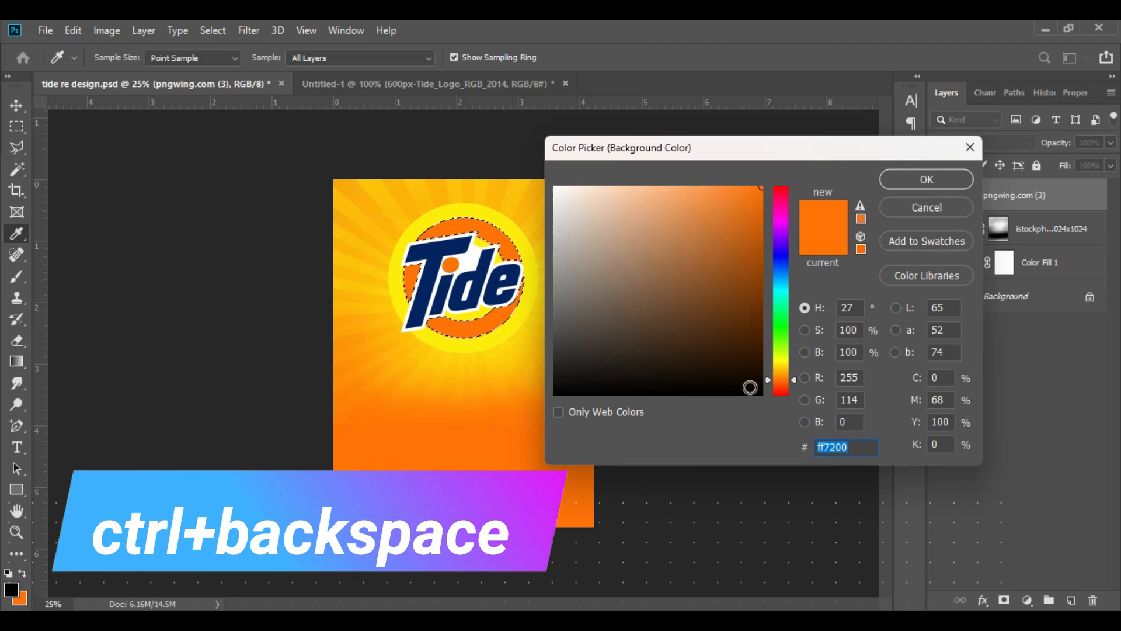
pyautogui.click(792, 381)
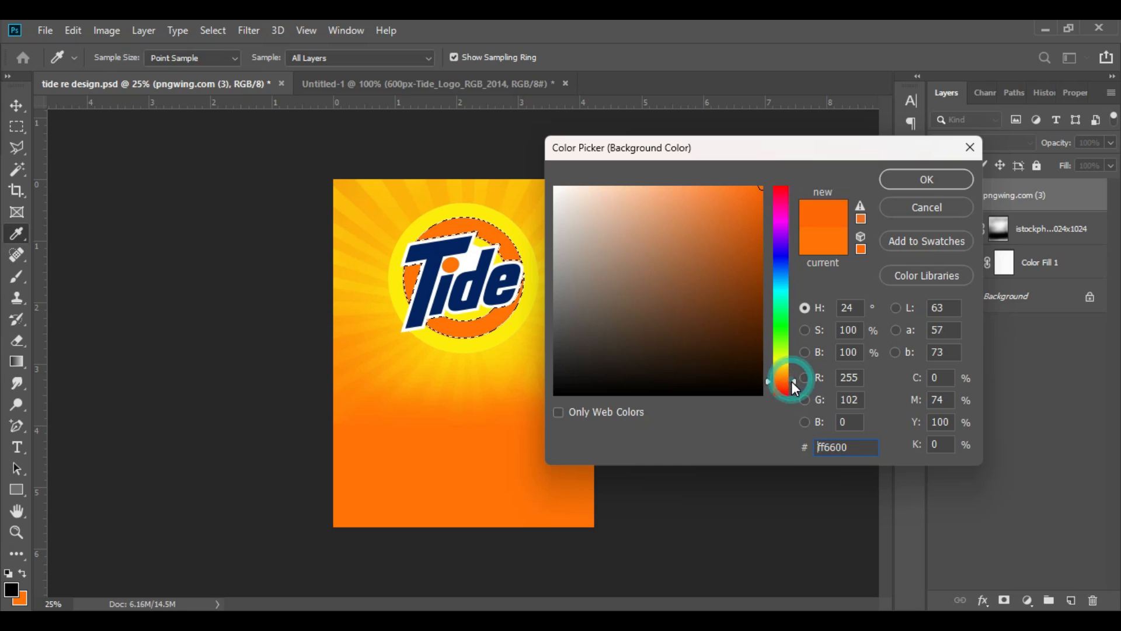
pyautogui.click(757, 198)
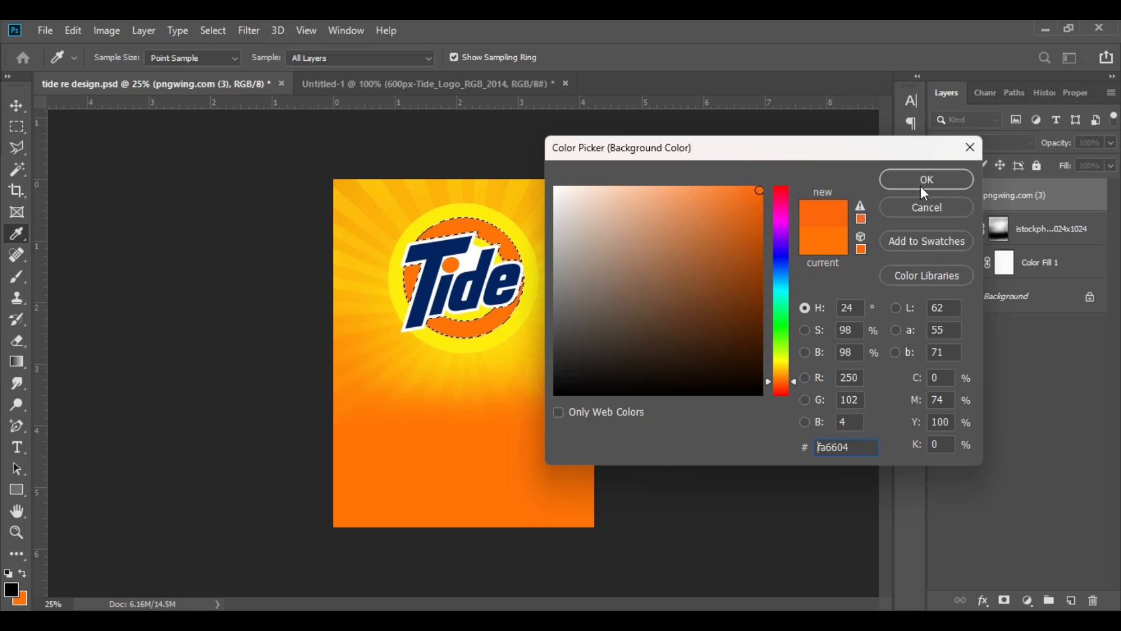
pyautogui.click(926, 178)
pyautogui.click(966, 194)
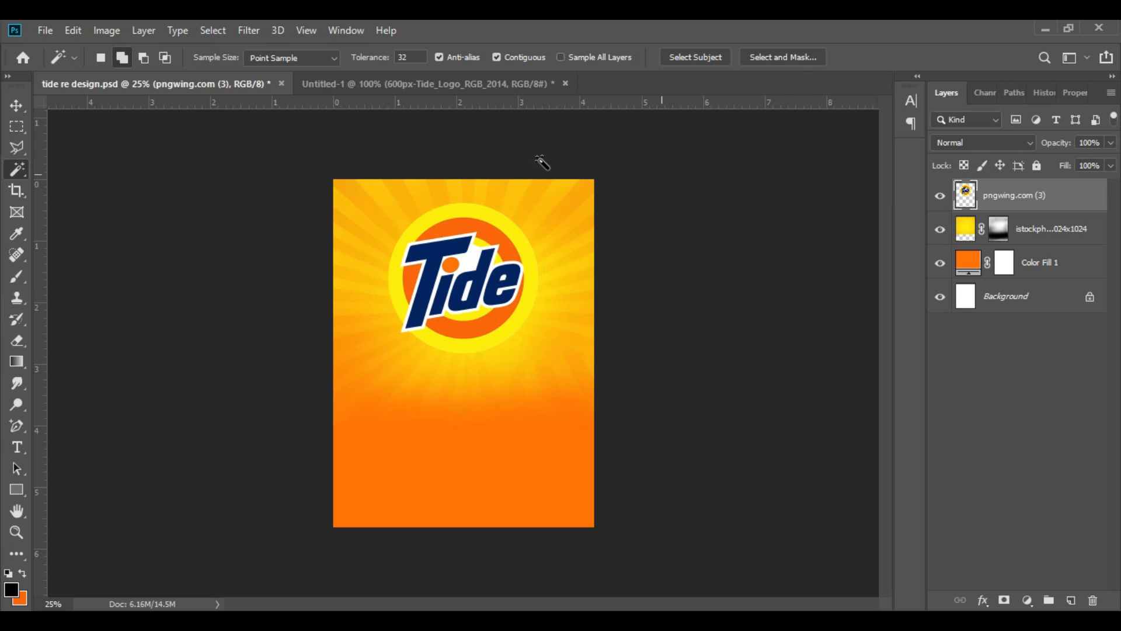
pyautogui.click(16, 106)
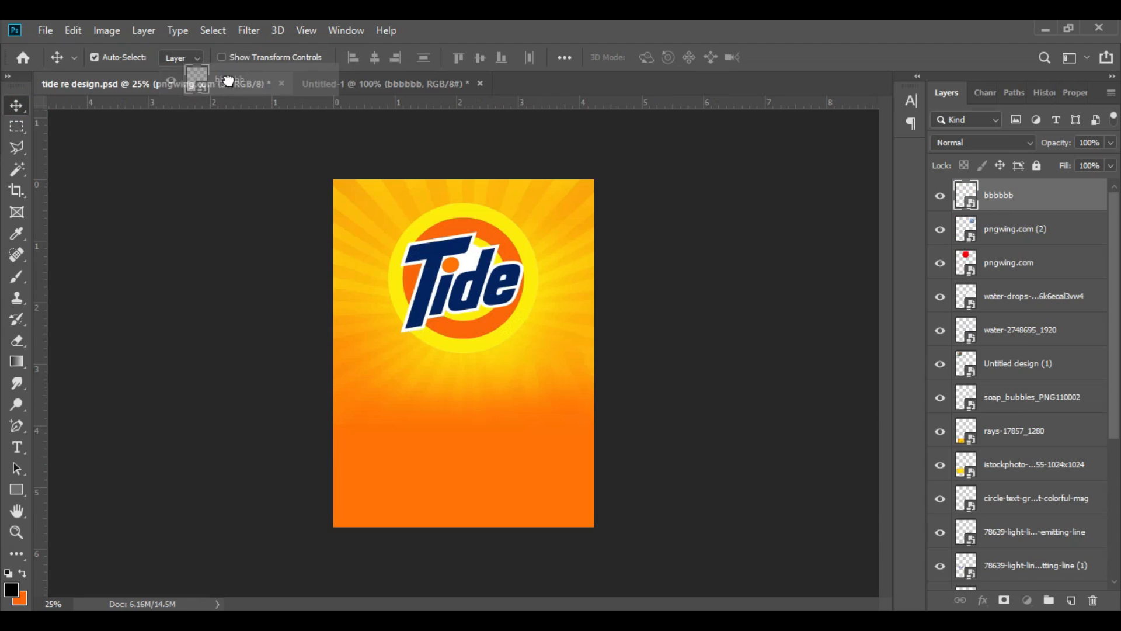
# Step: Bring the bbbbbb bubbles image into the Tide design and scale and position it to cover the whole page
pyautogui.moveTo(227, 81); pyautogui.dragTo(732, 289)
pyautogui.hotkey('ctrl', 't')
pyautogui.moveTo(558, 341); pyautogui.dragTo(450, 432)
pyautogui.moveTo(516, 292); pyautogui.dragTo(612, 177)
pyautogui.click(629, 57)
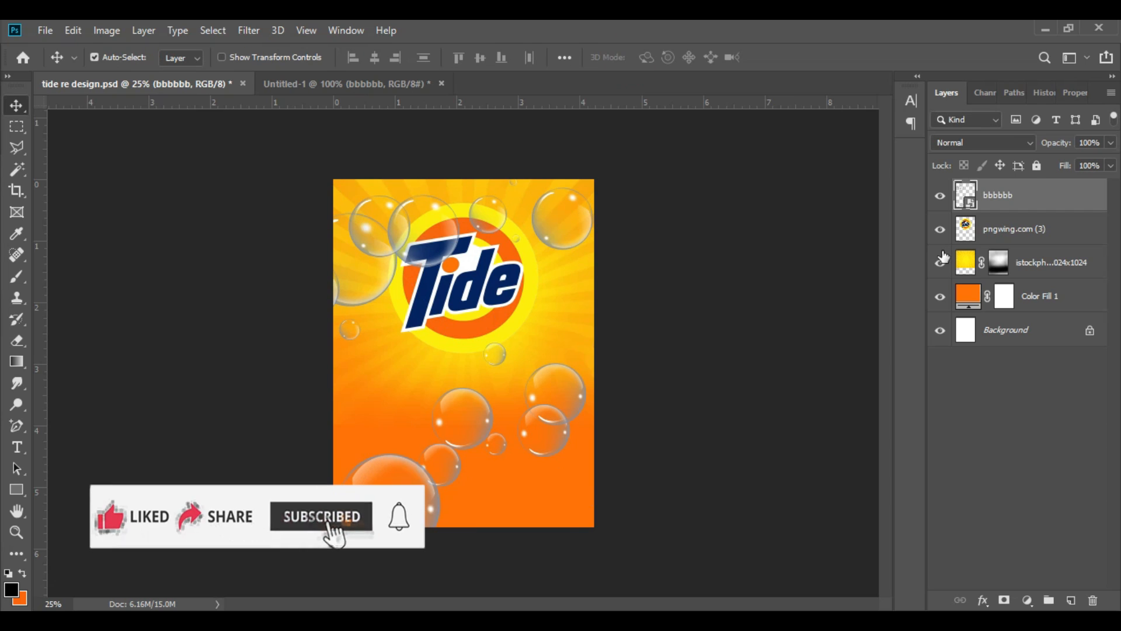
# Step: Rasterize the bbbbbb bubbles layer and set its blend mode to Screen
pyautogui.moveTo(1013, 212); pyautogui.dragTo(1026, 183)
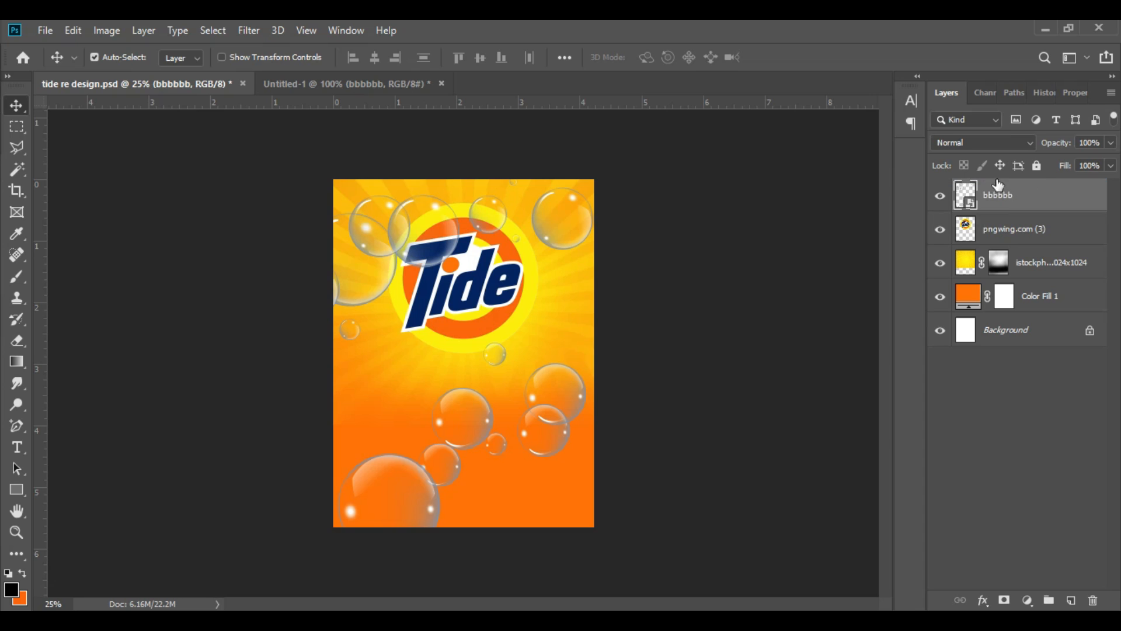
pyautogui.rightClick(1004, 195)
pyautogui.click(846, 313)
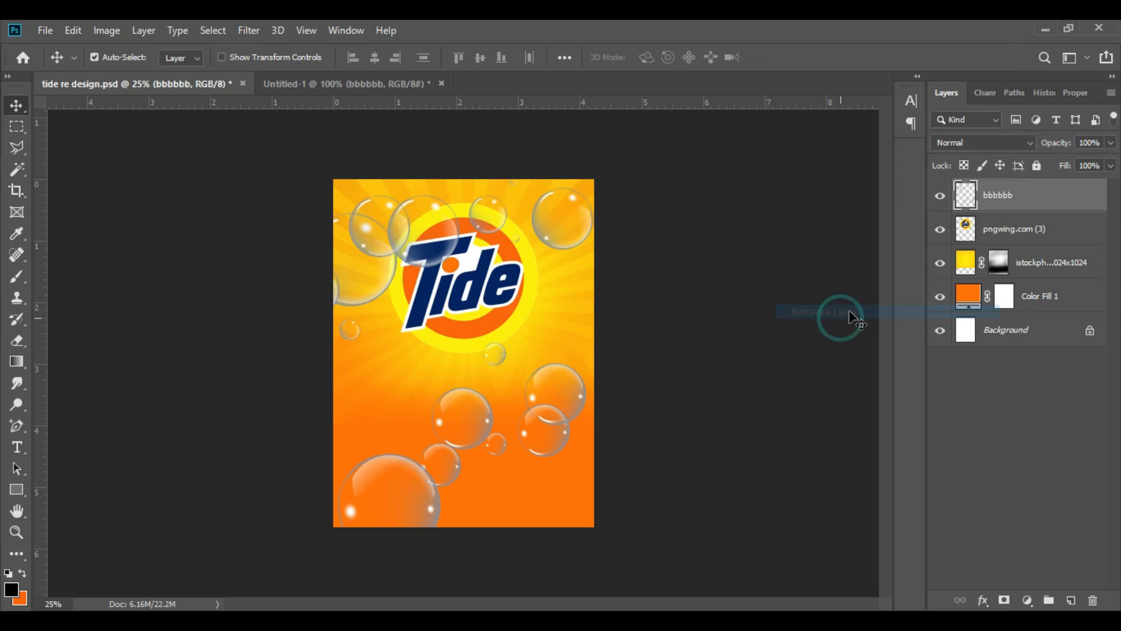
pyautogui.click(965, 142)
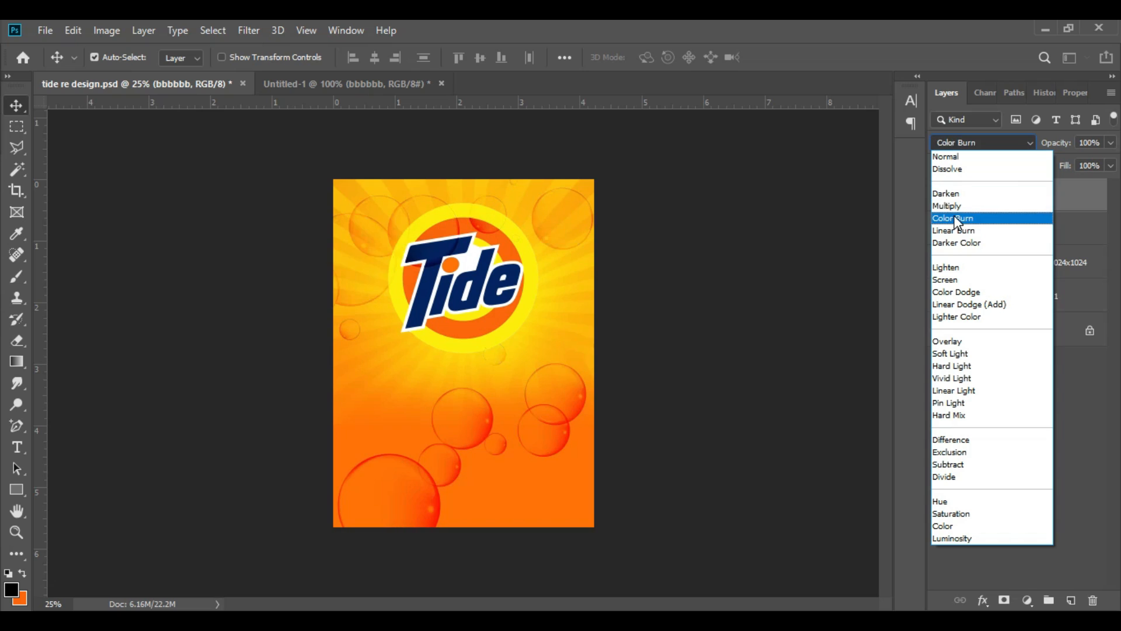
pyautogui.click(954, 281)
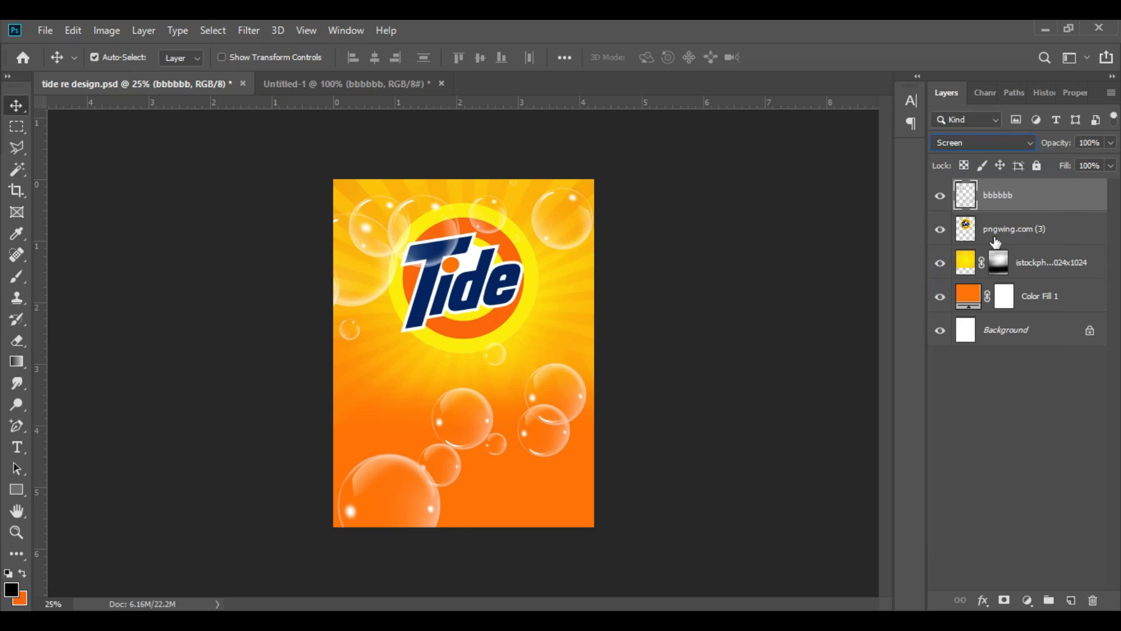
pyautogui.click(986, 197)
pyautogui.click(962, 197)
pyautogui.click(995, 197)
pyautogui.click(214, 220)
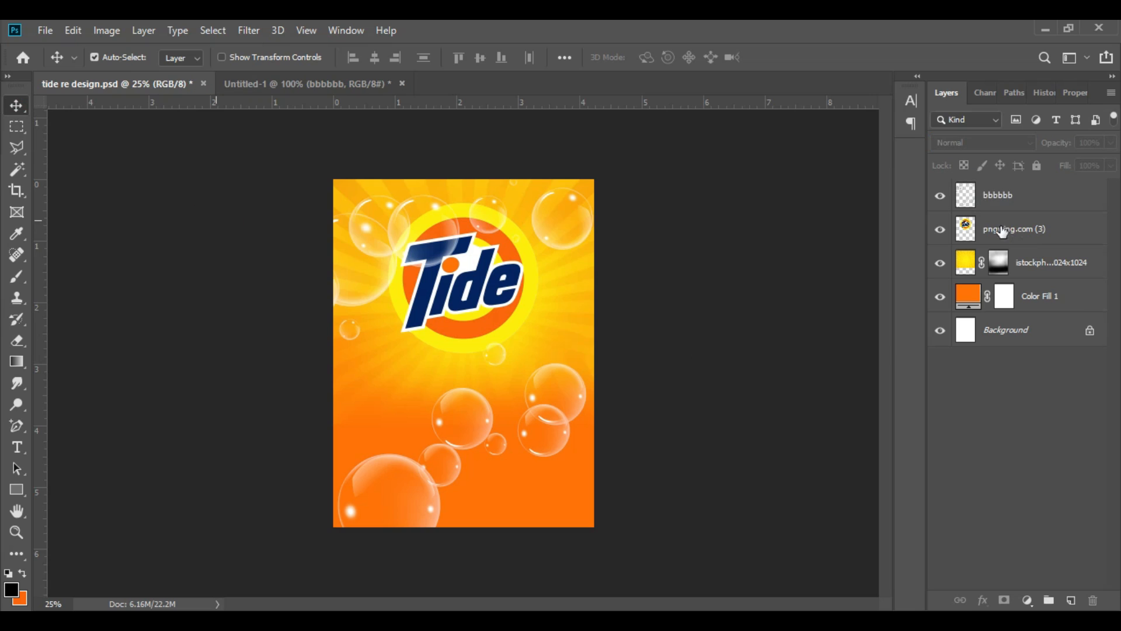
# Step: Duplicate the bbbbbb bubbles layer, scale the copy to about 42% and place it at the page's lower right corner
pyautogui.click(965, 195)
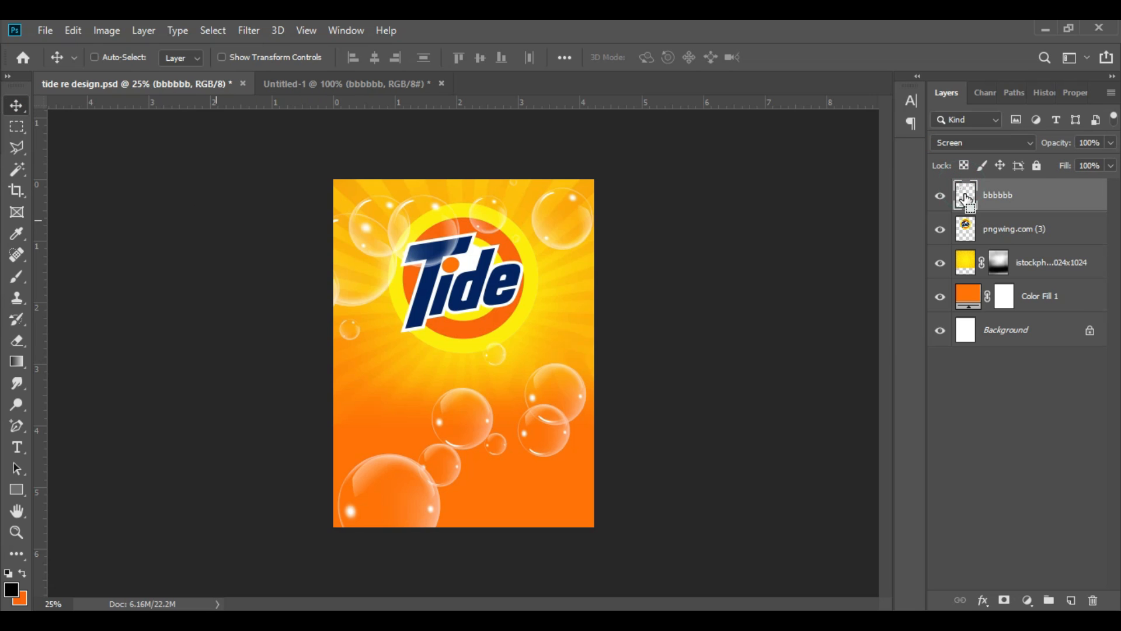
pyautogui.hotkey('ctrl', 'j')
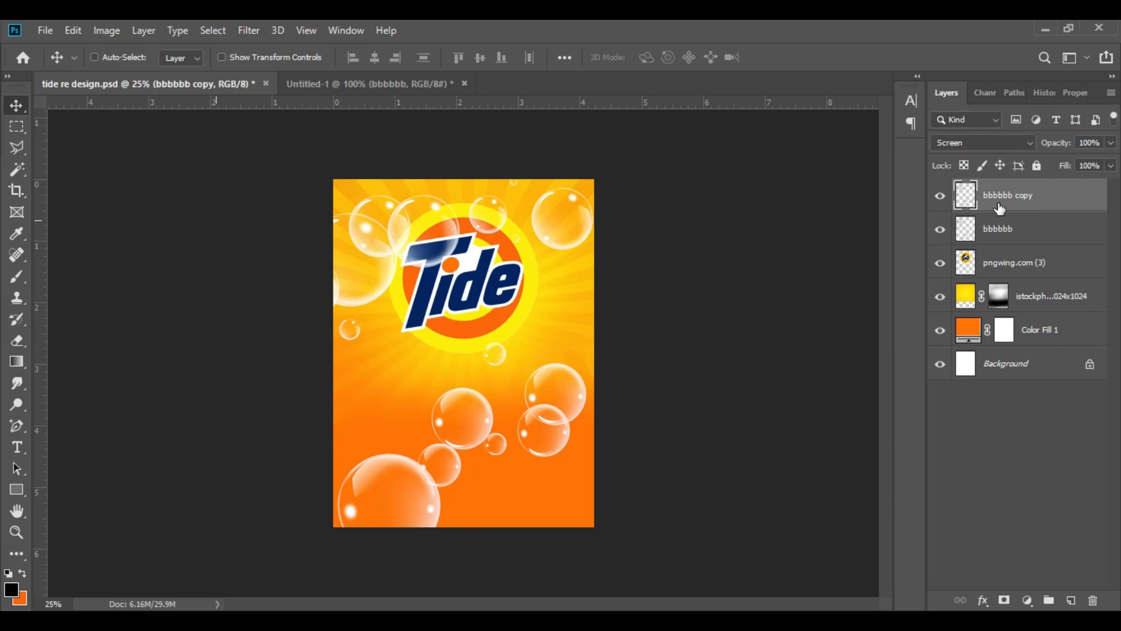
pyautogui.hotkey('ctrl', 't')
pyautogui.moveTo(607, 175); pyautogui.dragTo(444, 378)
pyautogui.moveTo(411, 451); pyautogui.dragTo(569, 551)
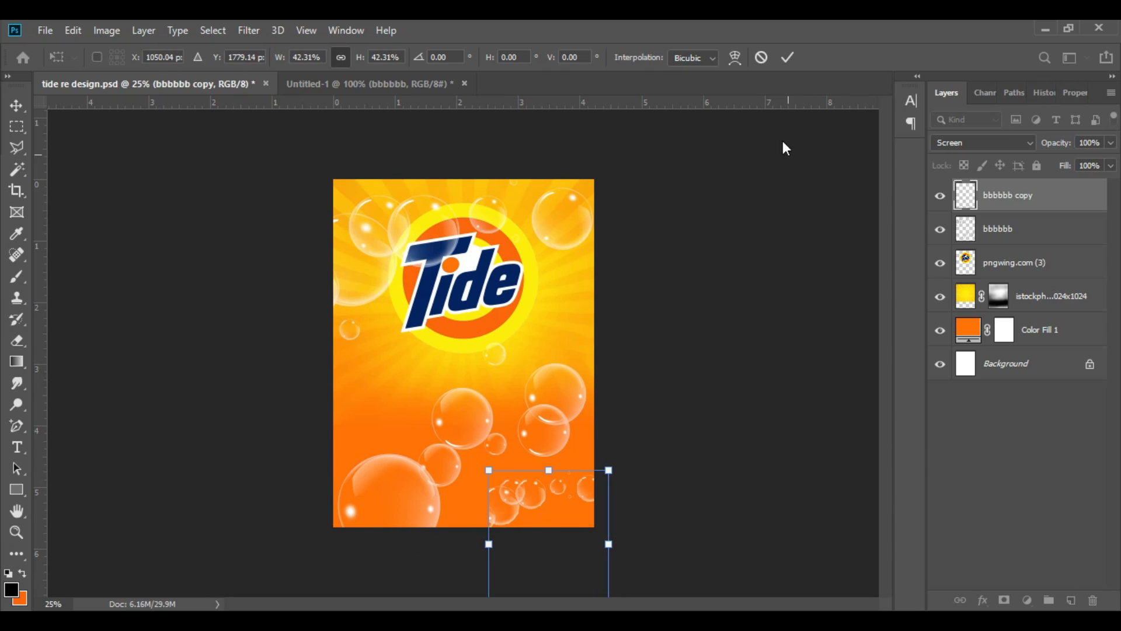
pyautogui.click(787, 57)
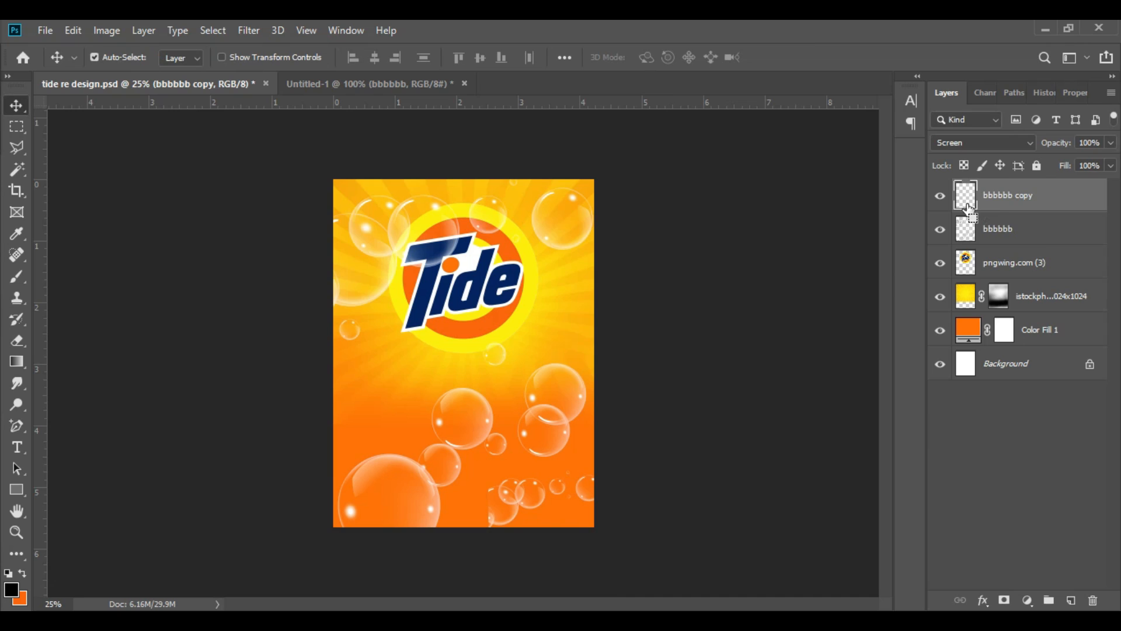
# Step: Rotate the small bubbles copy by about -74° and move it slightly within the page's lower right corner
pyautogui.hotkey('ctrl', 't')
pyautogui.moveTo(658, 490); pyautogui.dragTo(529, 409)
pyautogui.moveTo(599, 526); pyautogui.dragTo(606, 509)
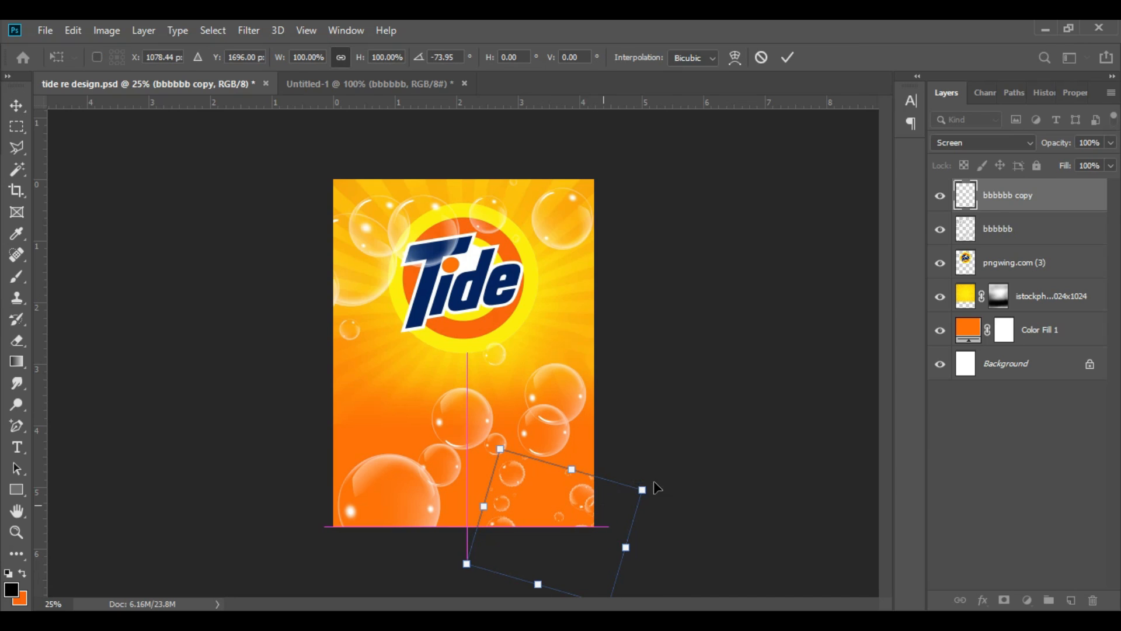
pyautogui.click(787, 56)
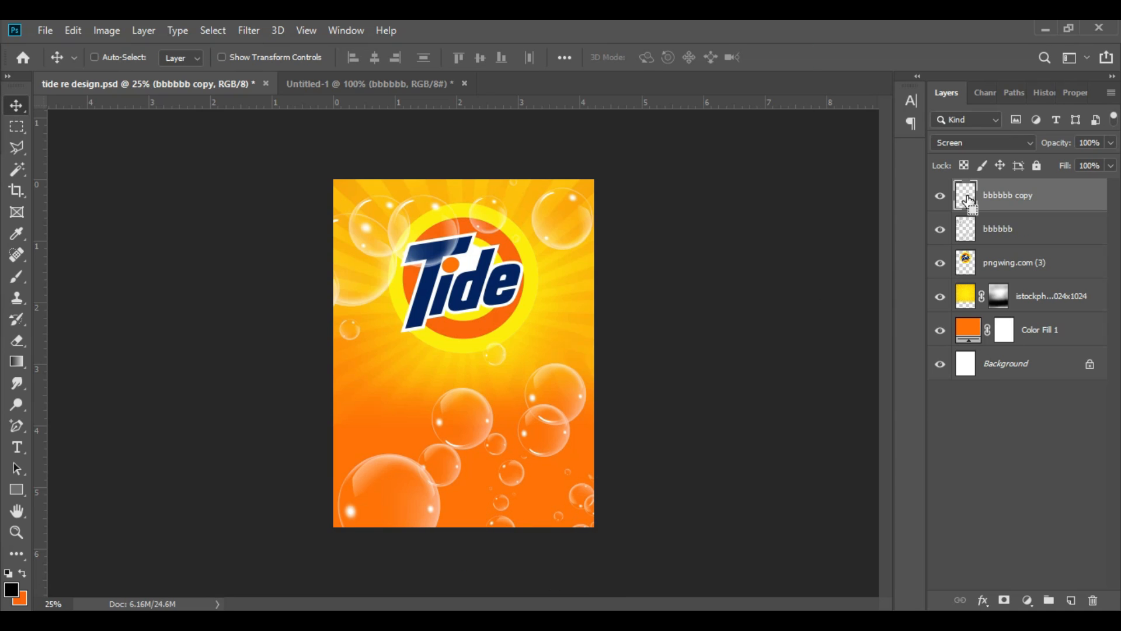
# Step: Duplicate the small bubbles again, rotate the new copy by about 85° and place it along the page's left edge below the logo
pyautogui.hotkey('ctrl', 'j')
pyautogui.hotkey('ctrl', 't')
pyautogui.moveTo(565, 500); pyautogui.dragTo(367, 385)
pyautogui.moveTo(473, 309); pyautogui.dragTo(432, 470)
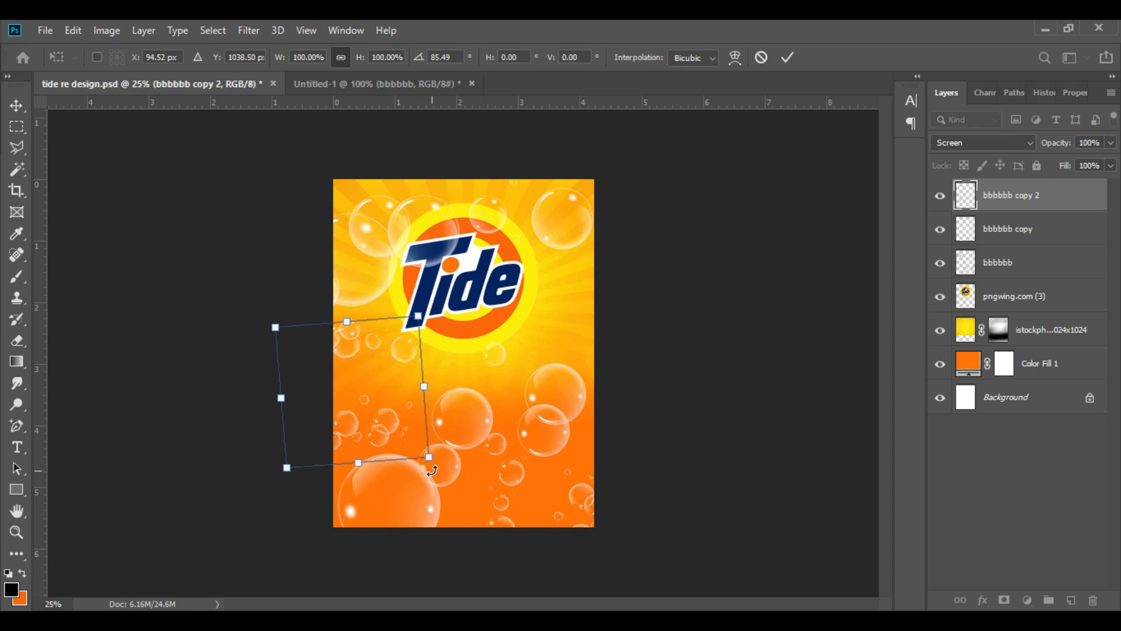
pyautogui.click(433, 470)
pyautogui.click(788, 57)
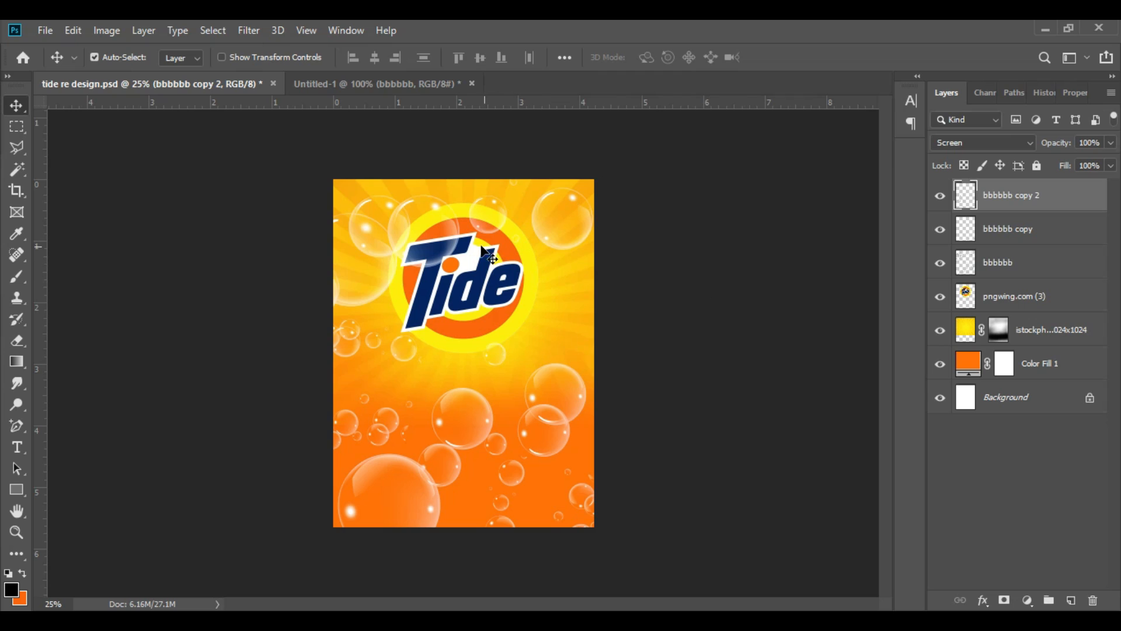
# Step: Shift the original bbbbbb bubbles slightly to the right and move their layer beneath the Tide logo layer
pyautogui.moveTo(403, 224); pyautogui.dragTo(409, 221)
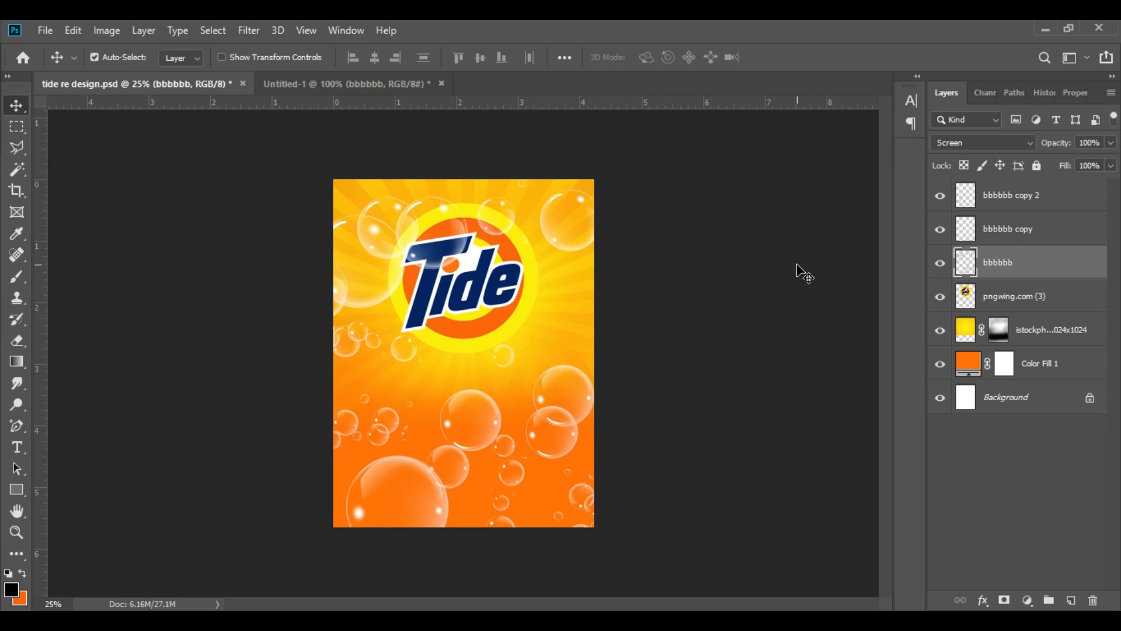
# Step: Bring in the water-2748695_1920 splash image, scale it to about 17.8% and position it around the Tide logo
pyautogui.moveTo(531, 359); pyautogui.dragTo(513, 328)
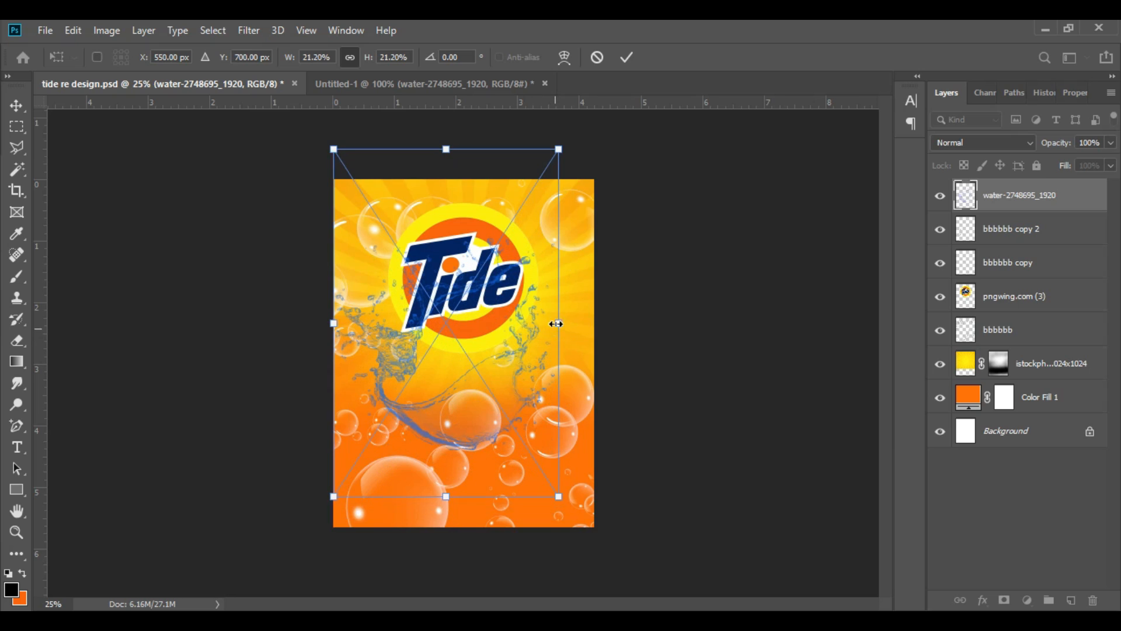
pyautogui.hotkey('ctrl', '+')
pyautogui.hotkey('ctrl', '+')
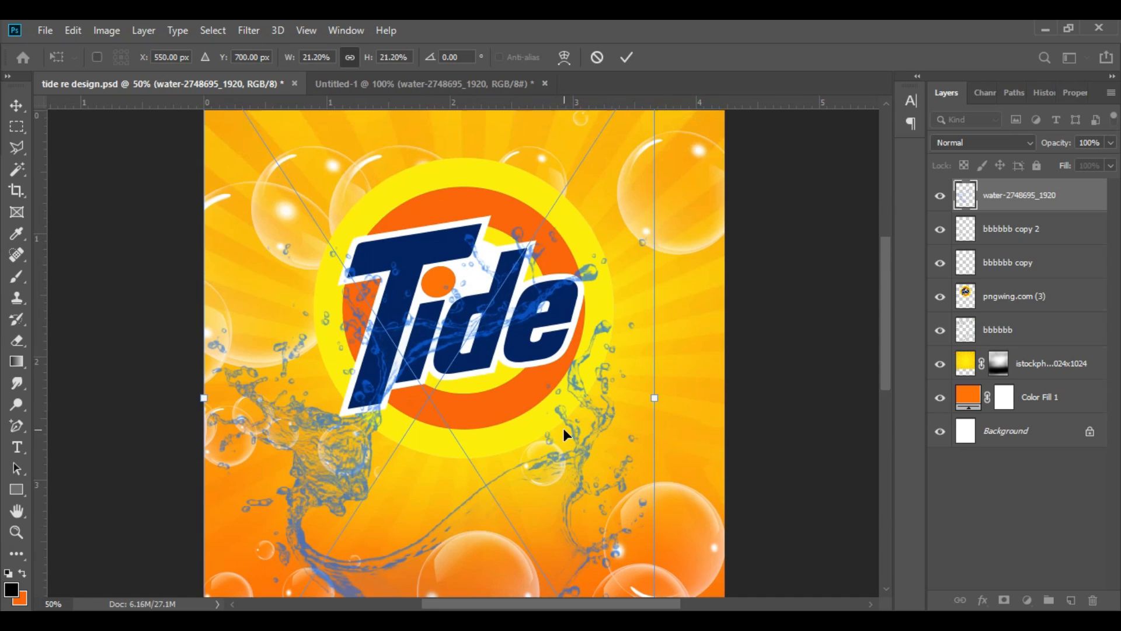
pyautogui.moveTo(658, 400); pyautogui.dragTo(491, 401)
pyautogui.moveTo(433, 444); pyautogui.dragTo(522, 324)
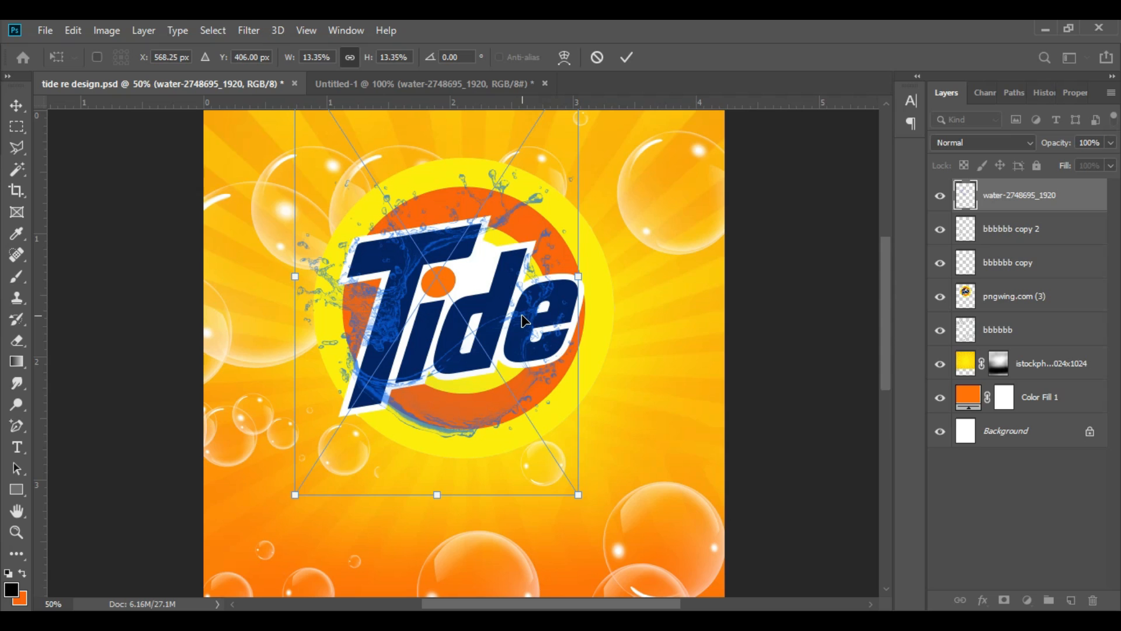
pyautogui.hotkey('ctrl', '-')
pyautogui.moveTo(538, 371); pyautogui.dragTo(583, 437)
pyautogui.moveTo(528, 329); pyautogui.dragTo(506, 287)
pyautogui.click(627, 57)
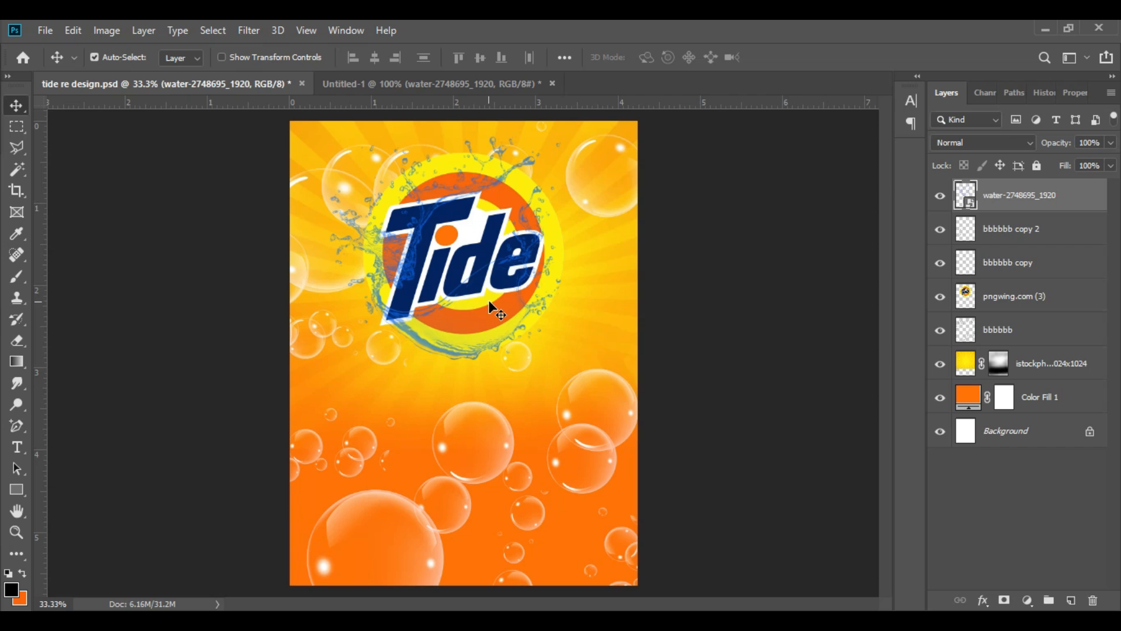
# Step: Rotate the water splash by about -17° and reposition it so that it curves around the underside of the Tide logo
pyautogui.hotkey('ctrl', 't')
pyautogui.moveTo(614, 412)
pyautogui.mouseDown()
pyautogui.moveTo(634, 336)
pyautogui.moveTo(589, 388)
pyautogui.moveTo(601, 381)
pyautogui.moveTo(613, 404)
pyautogui.mouseUp()
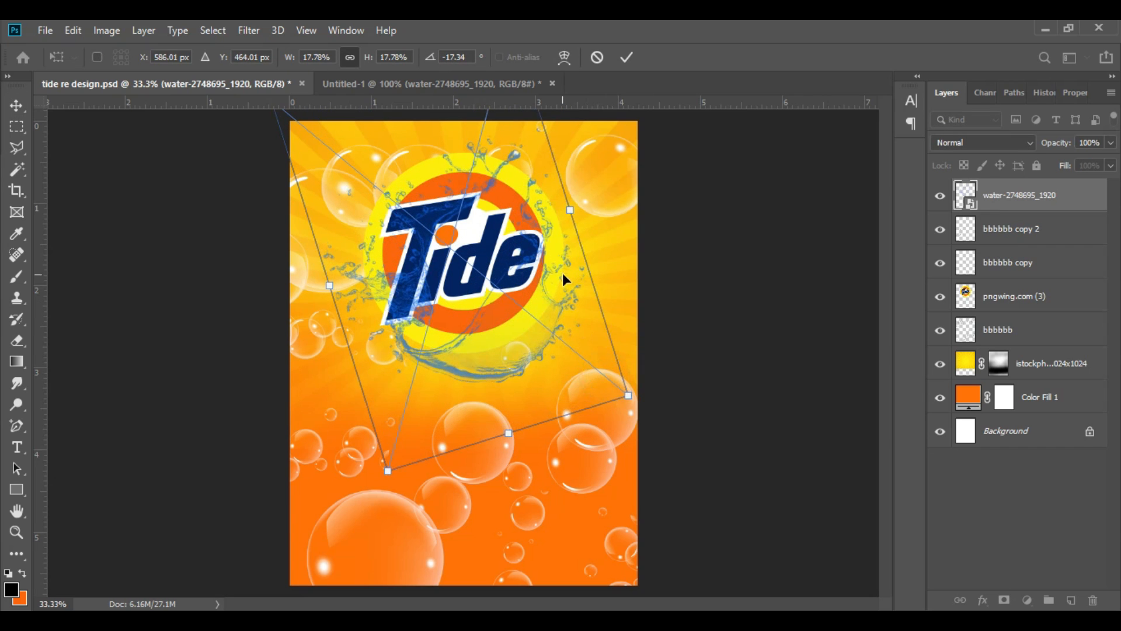
pyautogui.moveTo(563, 272); pyautogui.dragTo(548, 280)
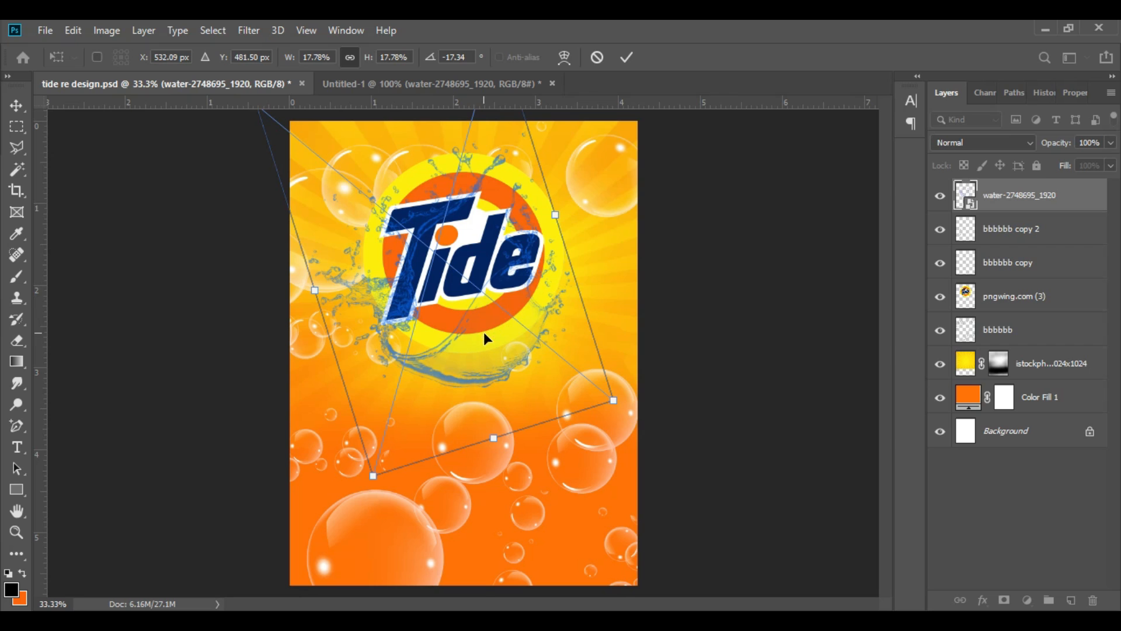
pyautogui.moveTo(484, 332); pyautogui.dragTo(470, 321)
pyautogui.click(627, 57)
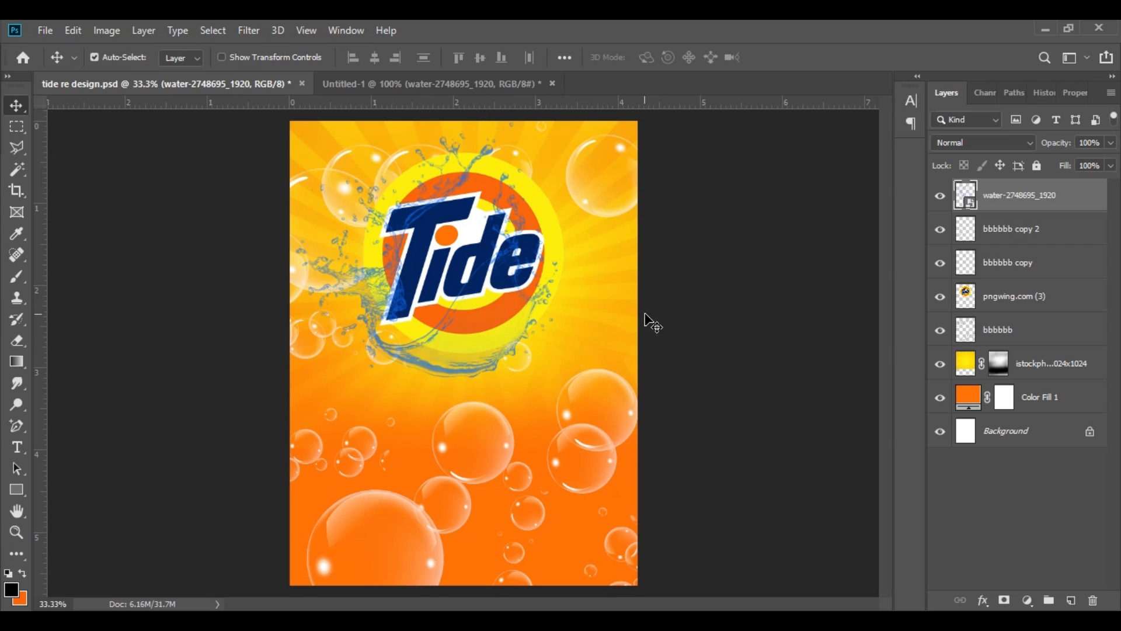
# Step: Rasterize the water-2748695_1920 splash layer
pyautogui.press('ctrl')
pyautogui.rightClick(1025, 199)
pyautogui.click(870, 310)
pyautogui.moveTo(1064, 165); pyautogui.dragTo(1063, 169)
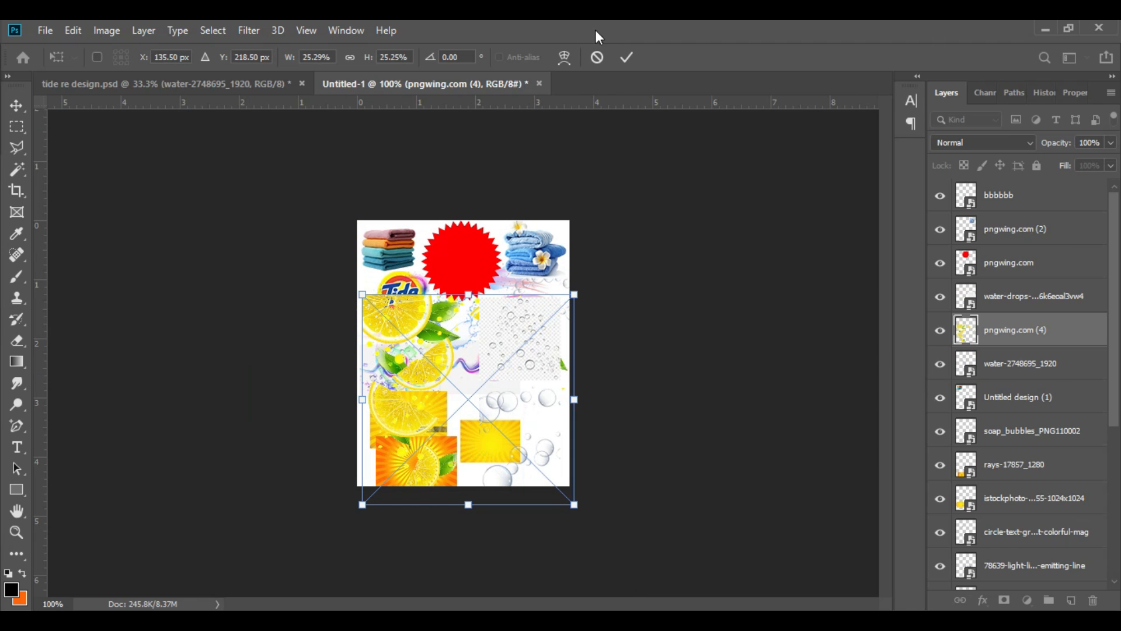
# Step: Bring the lemon slices image pngwing.com (4) into the Tide design below the logo and rasterize its layer
pyautogui.click(627, 57)
pyautogui.moveTo(441, 377); pyautogui.dragTo(464, 412)
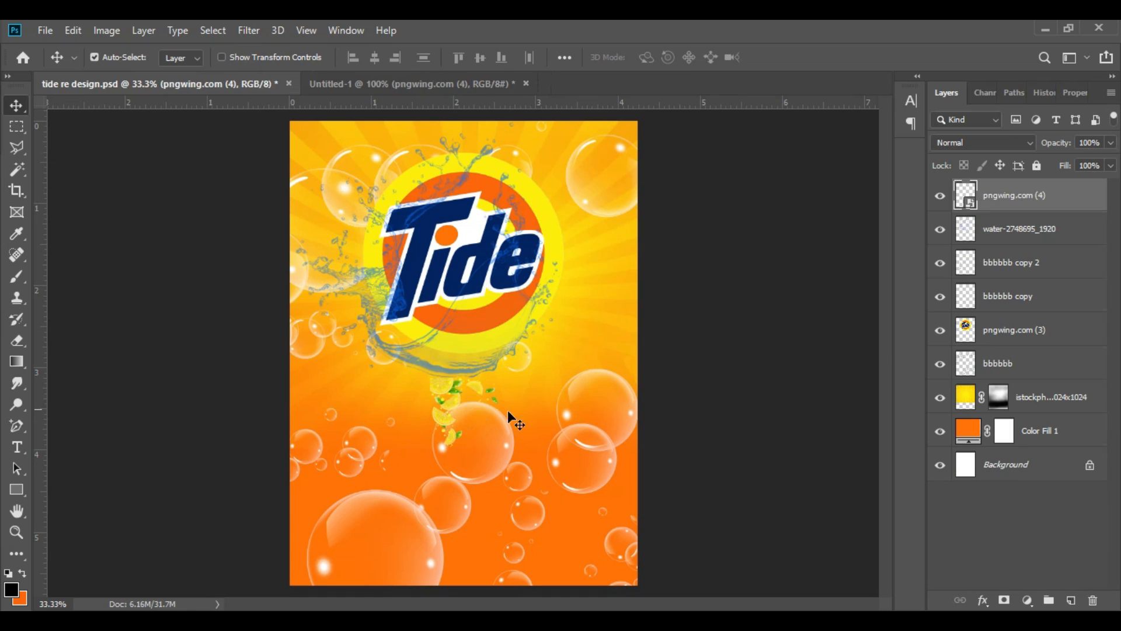
pyautogui.rightClick(1018, 199)
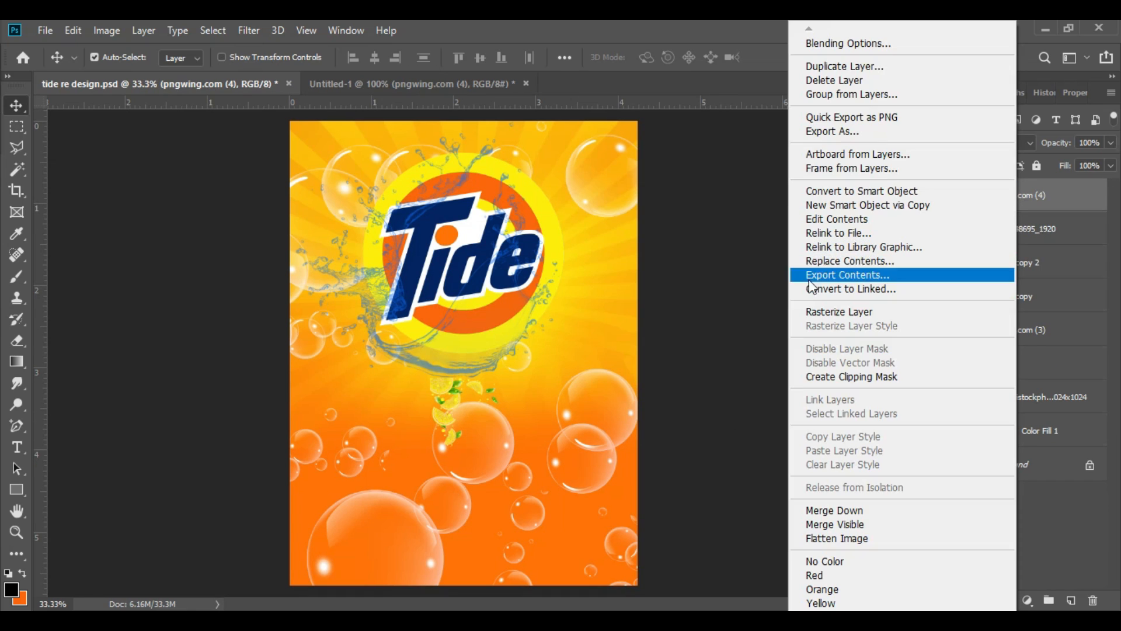
pyautogui.click(852, 309)
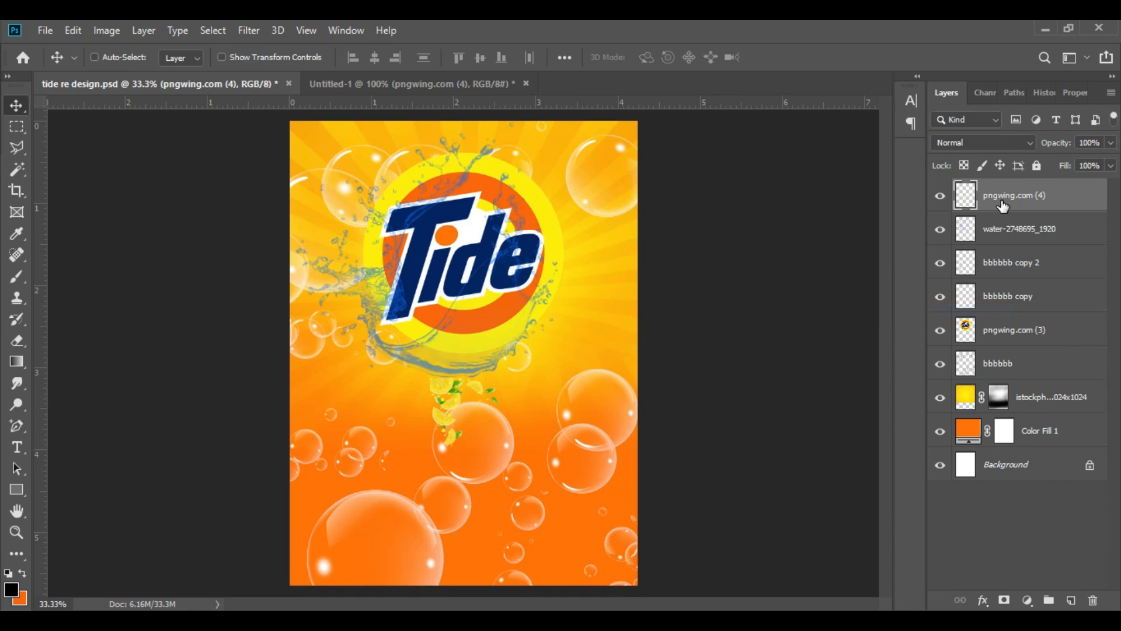
# Step: Rotate the lemon slices by about -57.5° and position them along the water splash beneath the Tide logo
pyautogui.hotkey('ctrl', 't')
pyautogui.moveTo(460, 415); pyautogui.dragTo(475, 358)
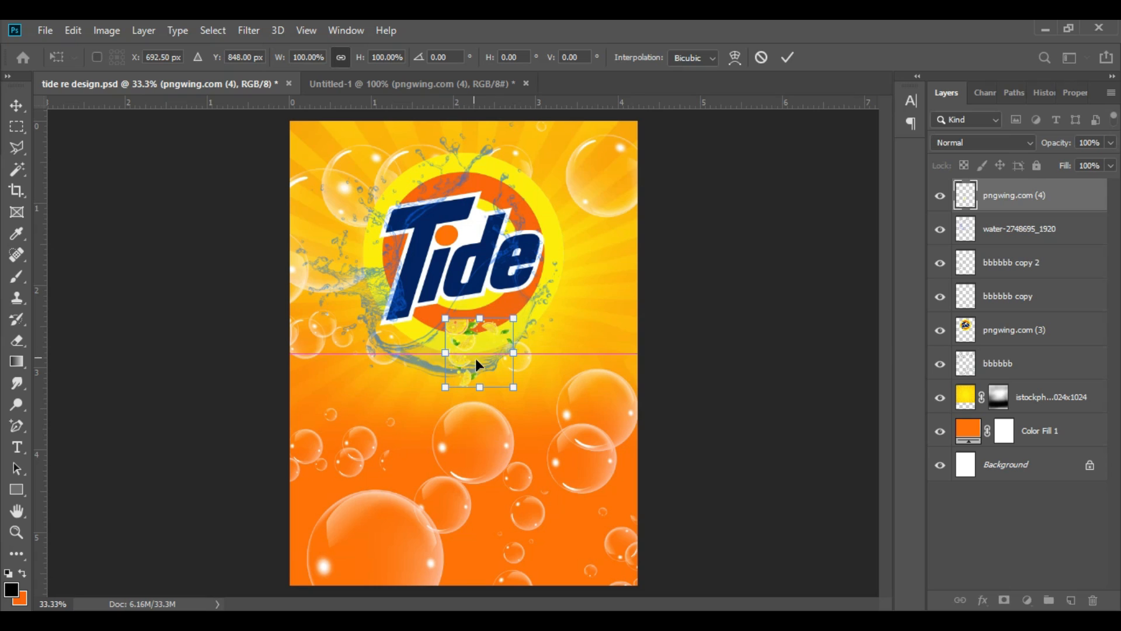
pyautogui.moveTo(528, 411); pyautogui.dragTo(460, 341)
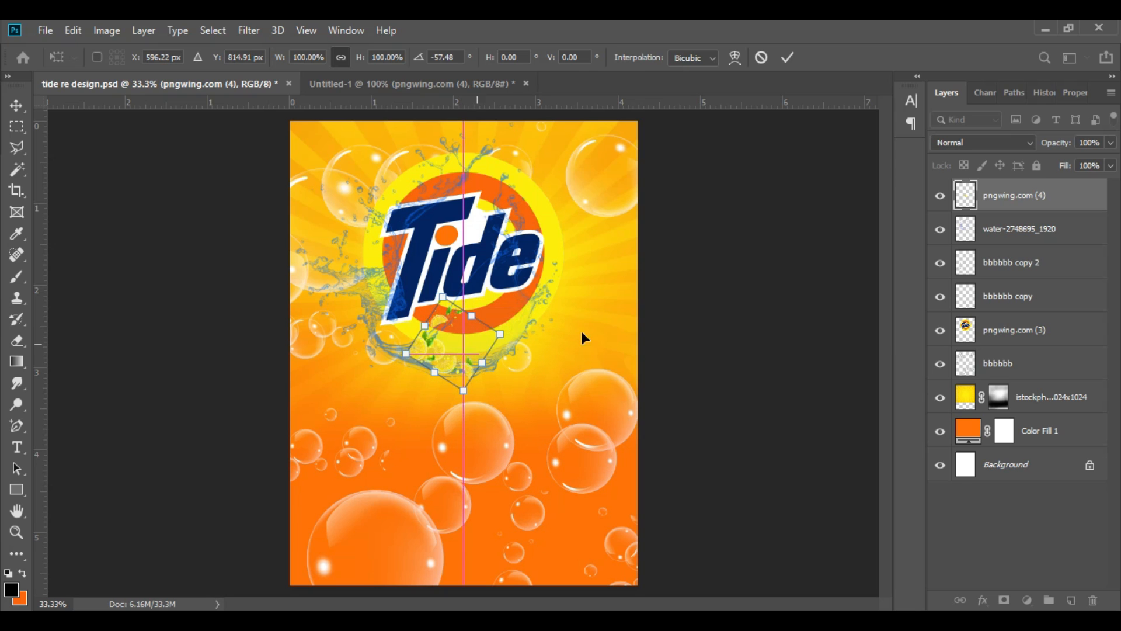
pyautogui.click(788, 59)
pyautogui.hotkey('ctrl', '+')
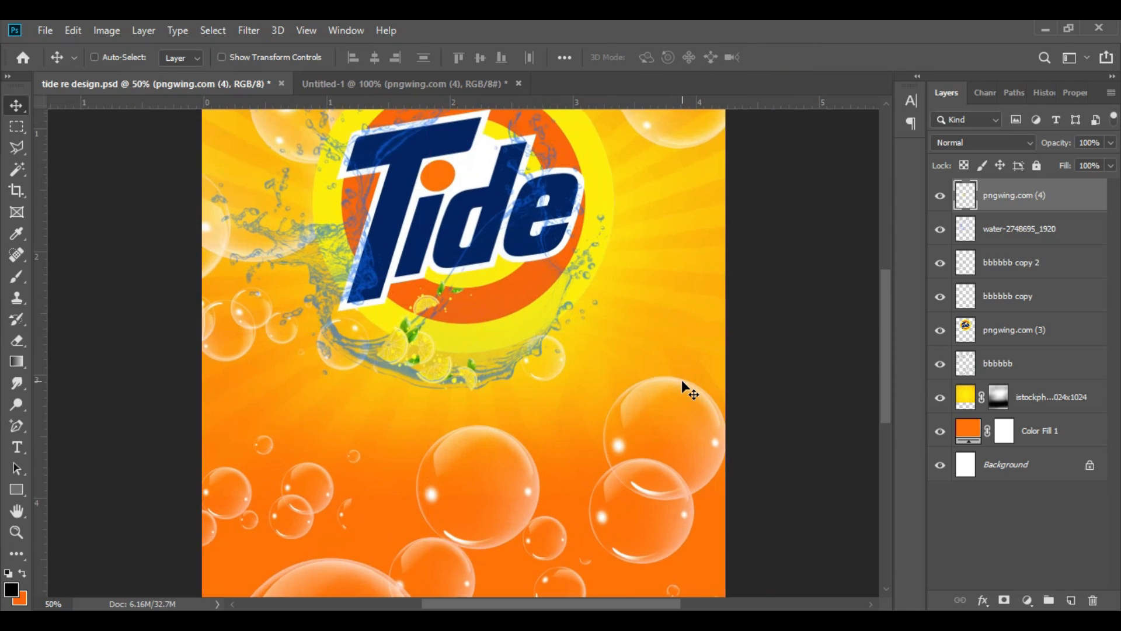
pyautogui.hotkey('ctrl', '+')
pyautogui.moveTo(416, 353); pyautogui.dragTo(411, 359)
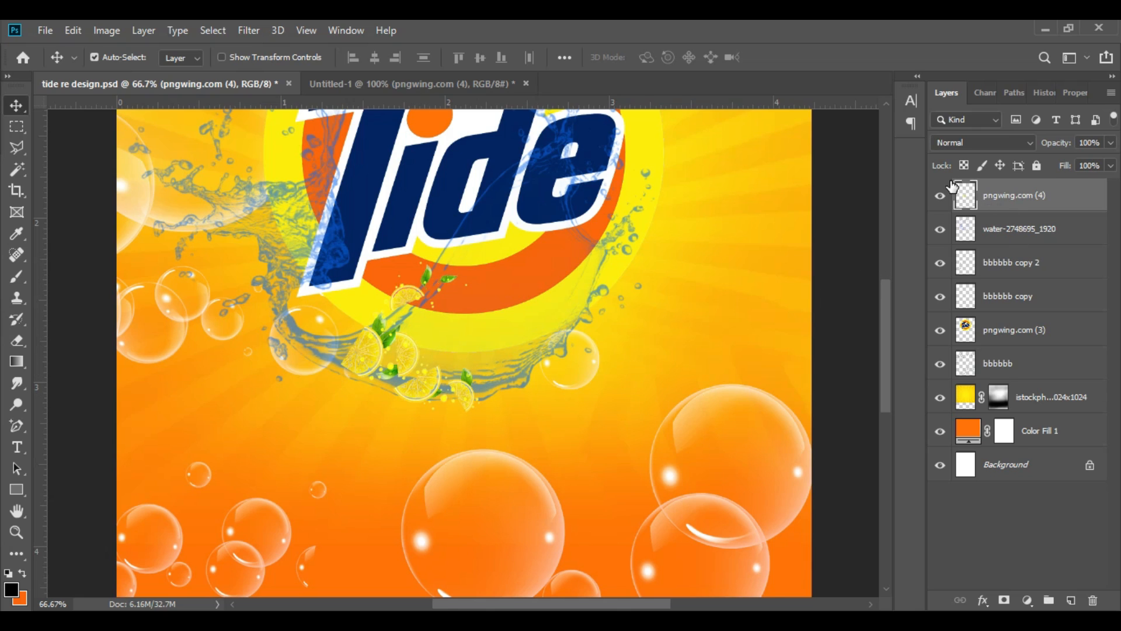
# Step: Adjust the black point and midtones of the lemon slices layer with Levels to deepen its tones
pyautogui.hotkey('ctrl', 'l')
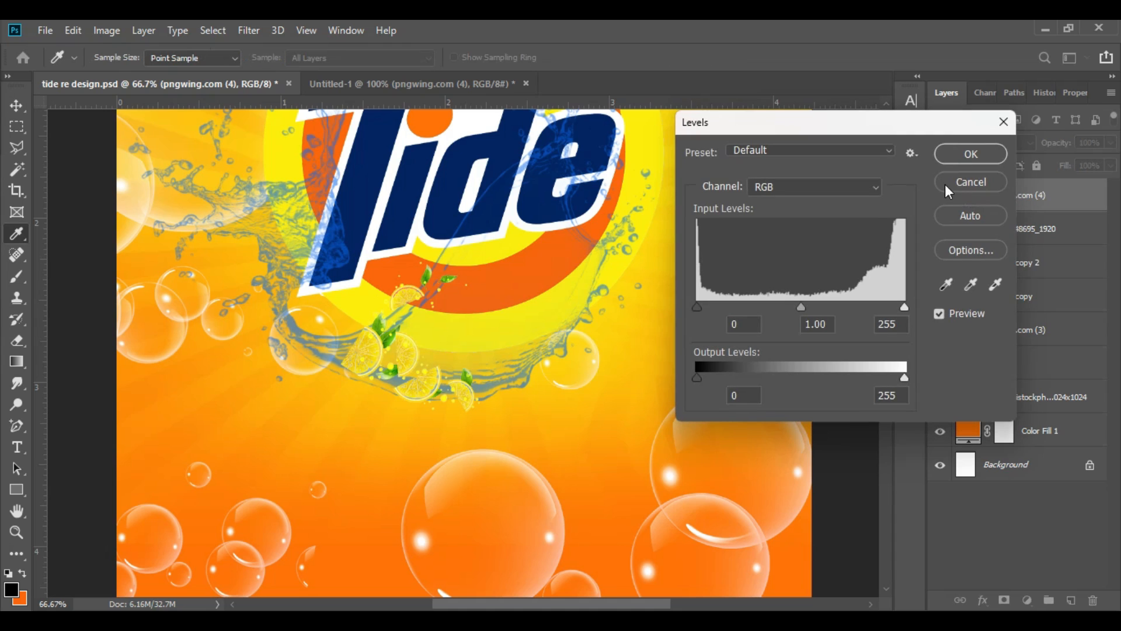
pyautogui.moveTo(703, 305)
pyautogui.mouseDown()
pyautogui.moveTo(737, 306)
pyautogui.moveTo(689, 307)
pyautogui.mouseUp()
pyautogui.moveTo(802, 307)
pyautogui.mouseDown()
pyautogui.moveTo(817, 307)
pyautogui.moveTo(807, 308)
pyautogui.mouseUp()
pyautogui.moveTo(698, 306); pyautogui.dragTo(704, 306)
pyautogui.click(971, 154)
pyautogui.press('v')
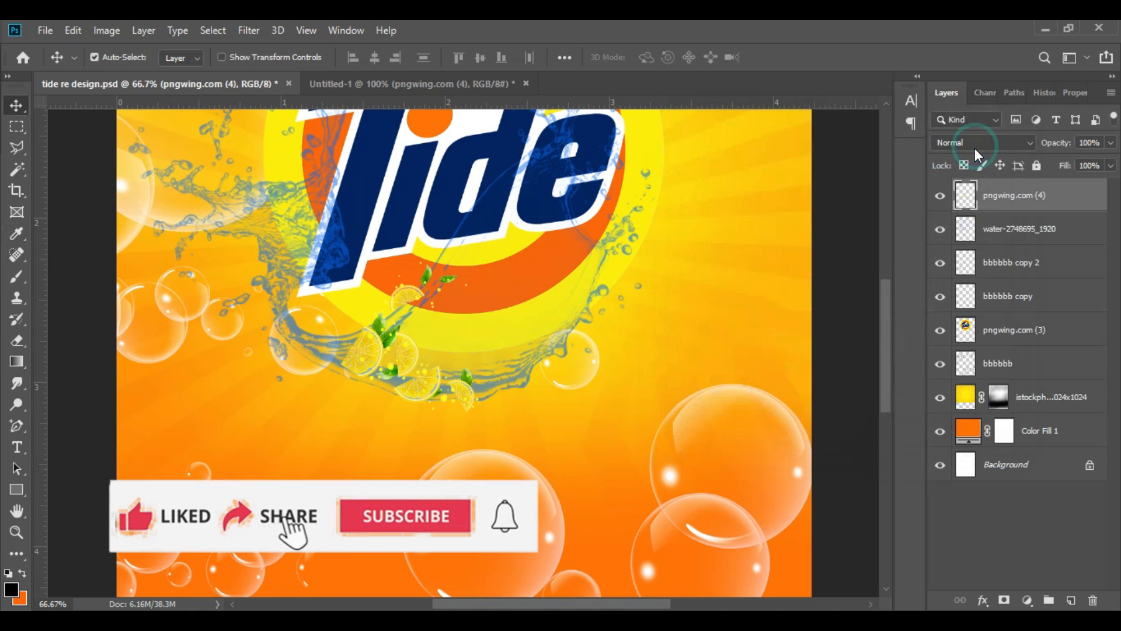
# Step: Add a layer mask to the lemon slices and softly blend them into the splash with a 100 px black brush at 26% opacity
pyautogui.click(1004, 600)
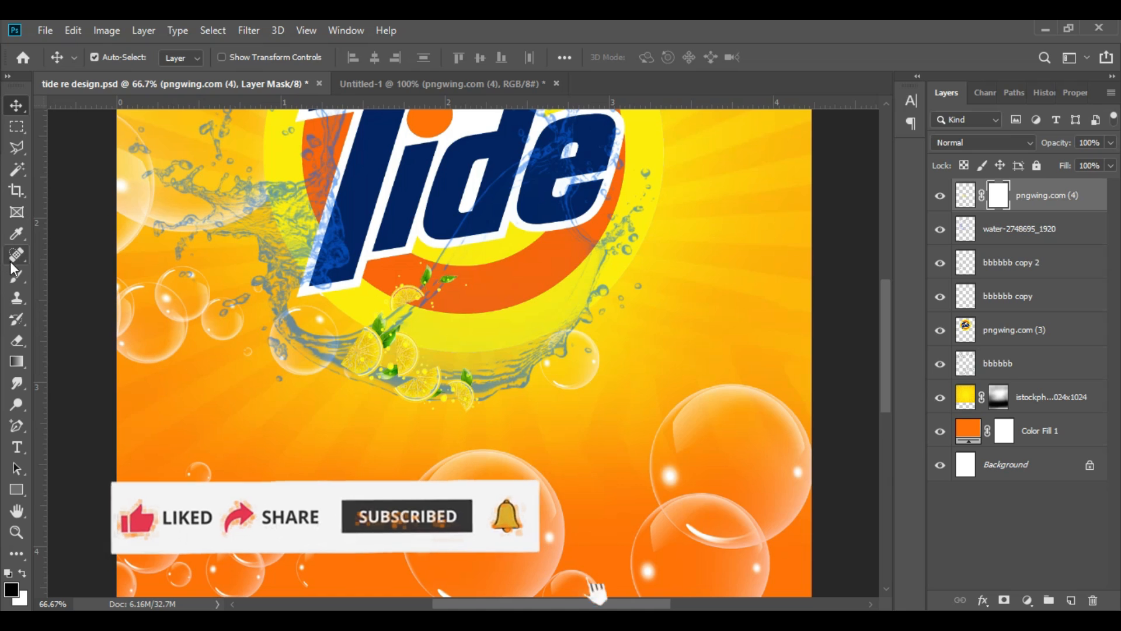
pyautogui.click(17, 276)
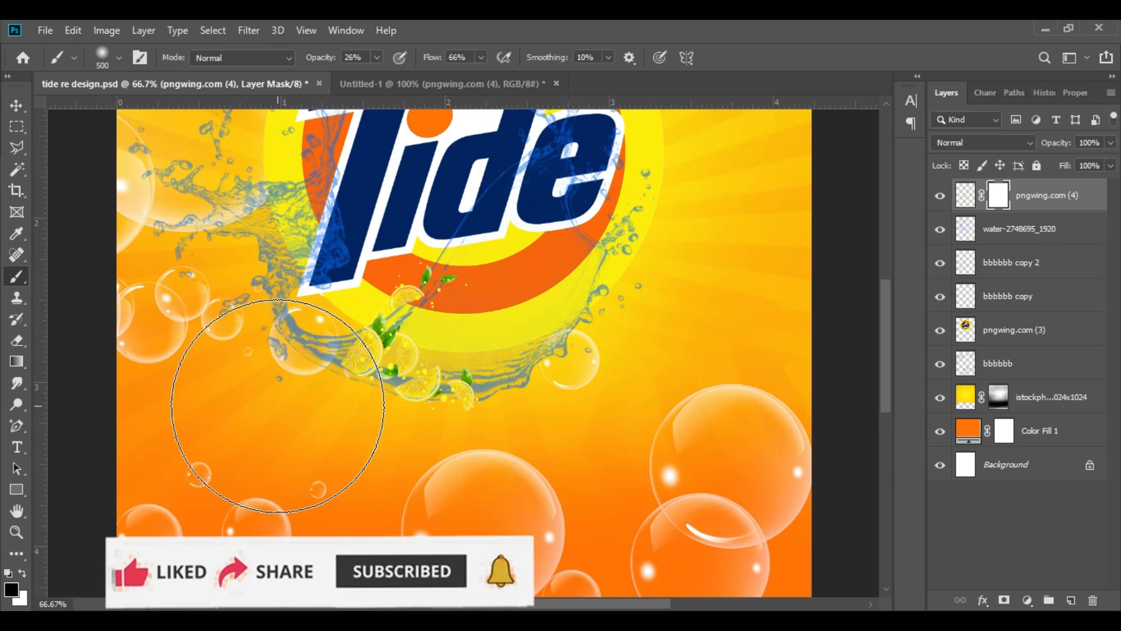
pyautogui.press('[')
pyautogui.press('[')
pyautogui.press('[')
pyautogui.press('[')
pyautogui.press('[')
pyautogui.press('[')
pyautogui.press('[')
pyautogui.press('[')
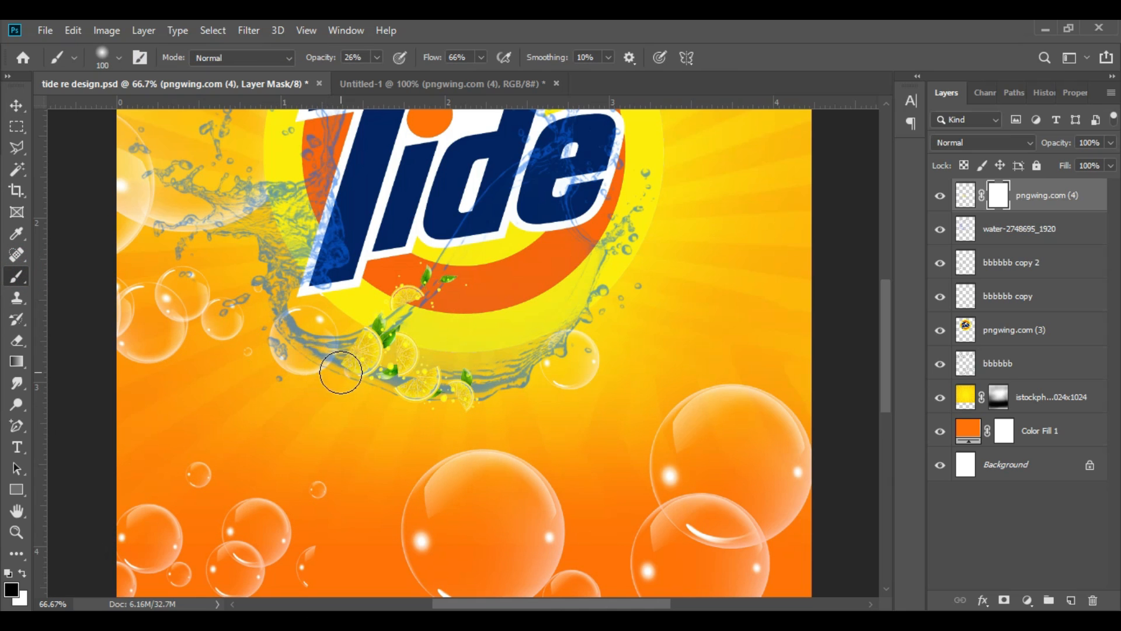
pyautogui.moveTo(336, 385)
pyautogui.mouseDown()
pyautogui.moveTo(308, 390)
pyautogui.moveTo(347, 365)
pyautogui.moveTo(303, 373)
pyautogui.mouseUp()
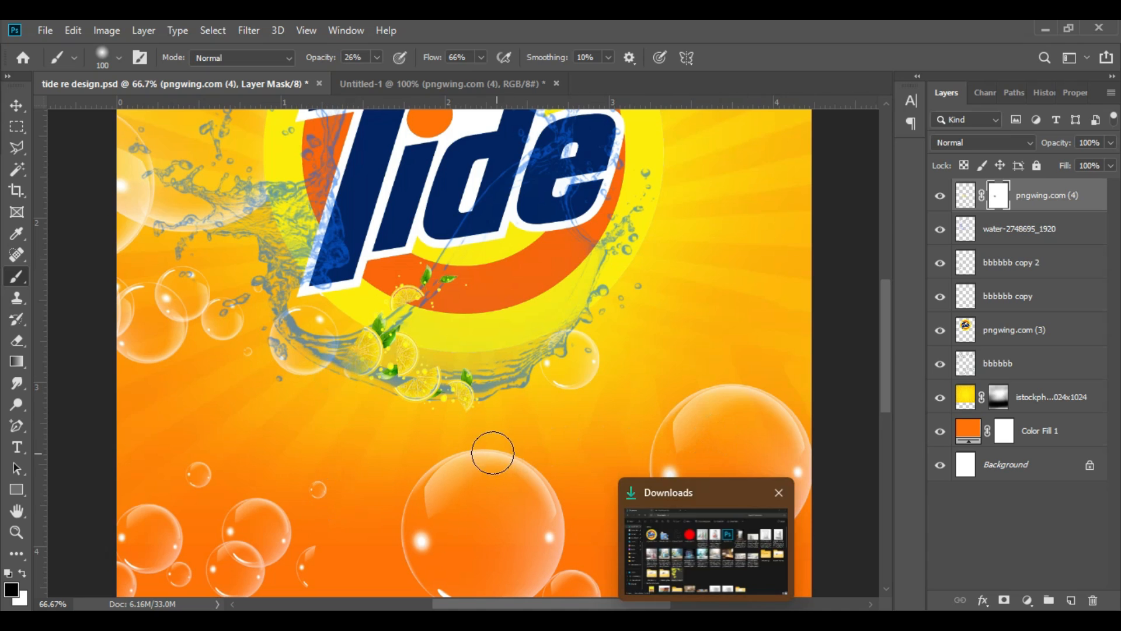
pyautogui.click(415, 409)
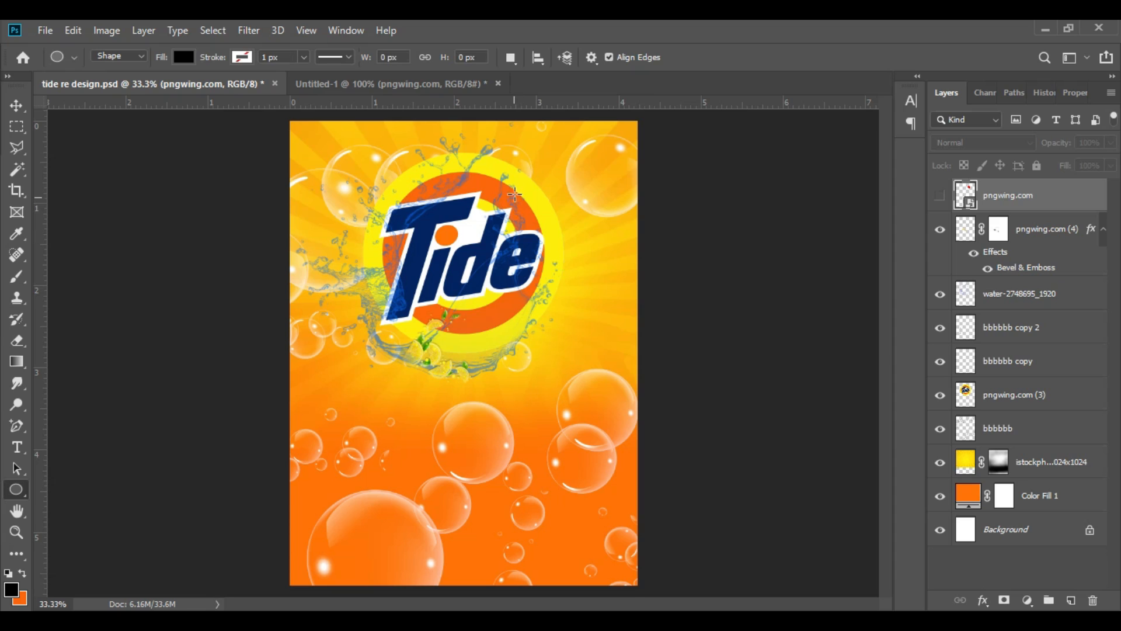
# Step: Draw an ellipse of about 184 × 124 px at the Tide logo's upper right edge and fill it white
pyautogui.moveTo(521, 175); pyautogui.dragTo(572, 208)
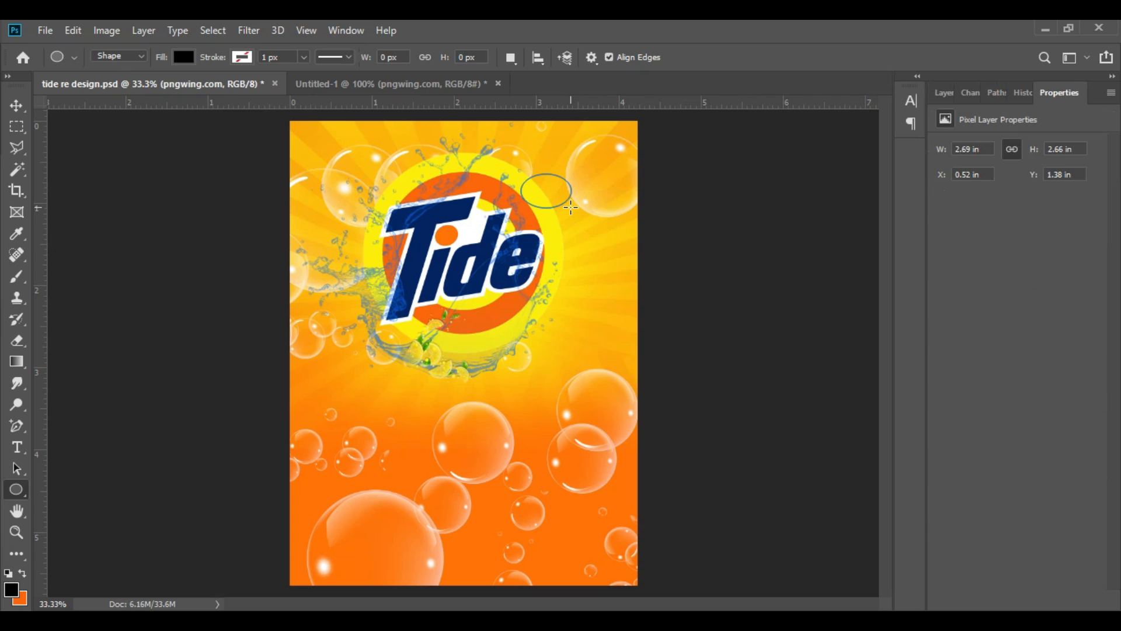
pyautogui.click(16, 105)
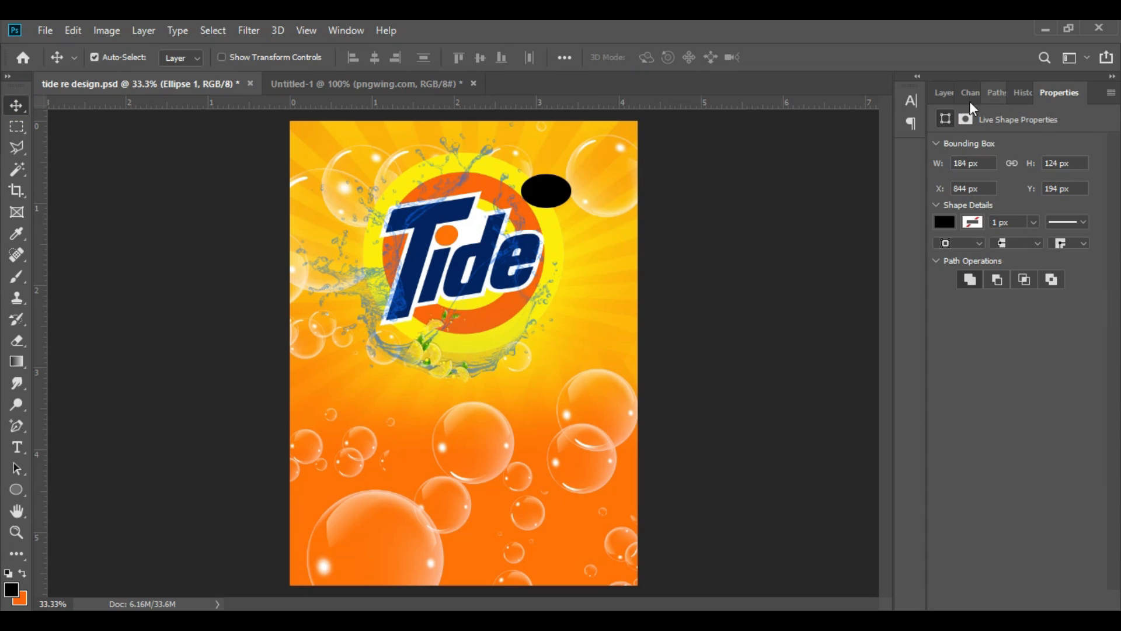
pyautogui.click(946, 95)
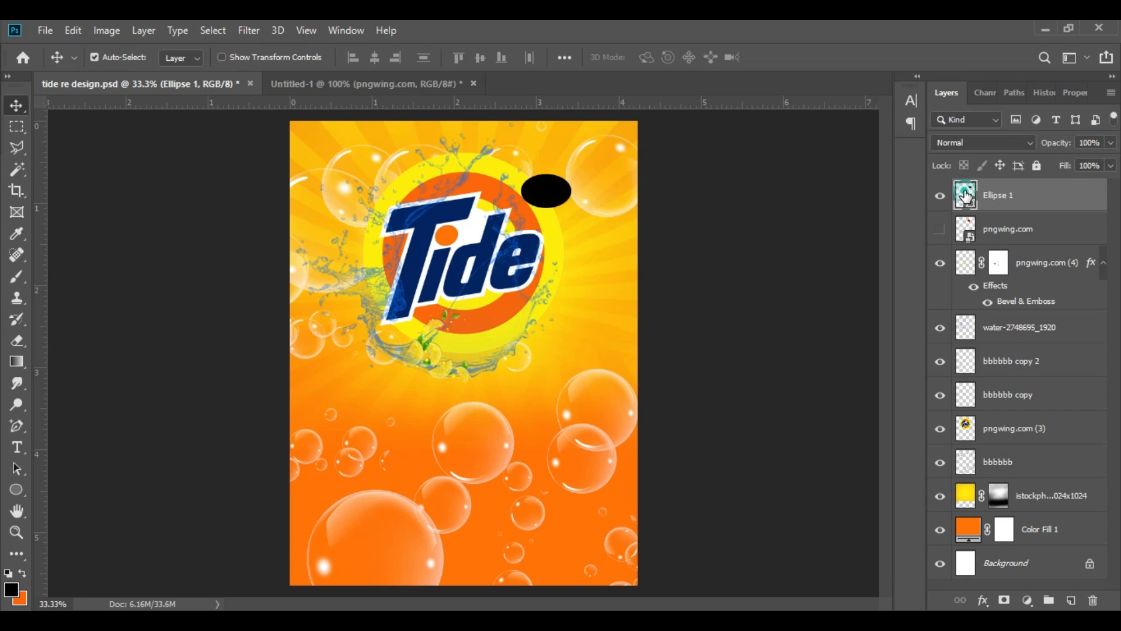
pyautogui.doubleClick(965, 197)
pyautogui.click(469, 225)
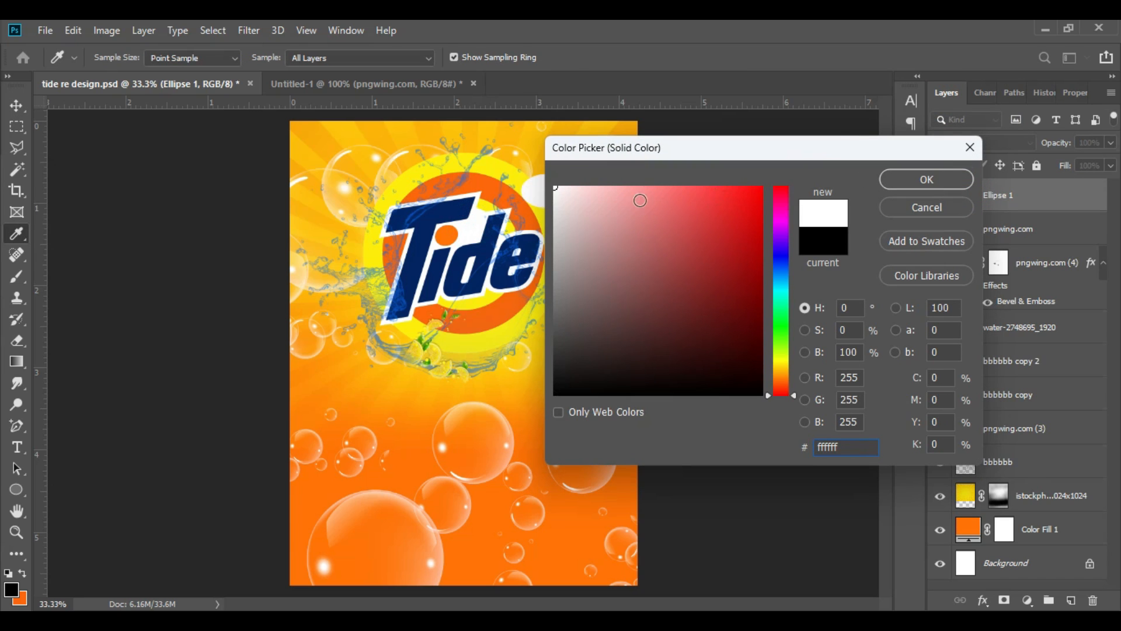
pyautogui.click(922, 182)
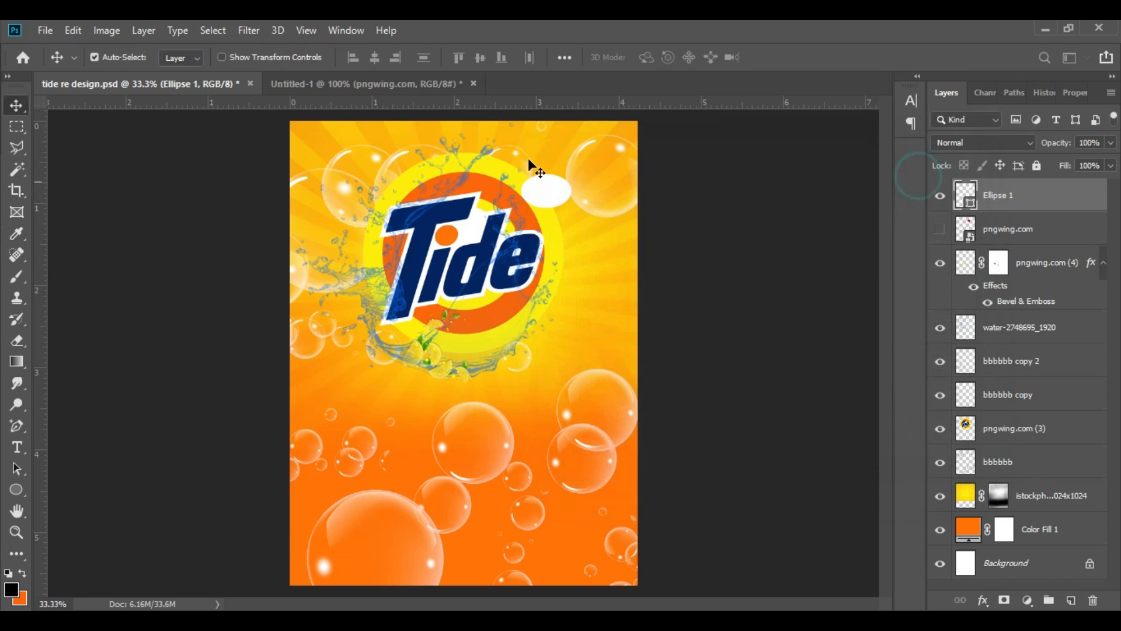
# Step: Recolour the ellipse navy blue (032463), sampled from the Tide lettering
pyautogui.doubleClick(960, 194)
pyautogui.click(499, 239)
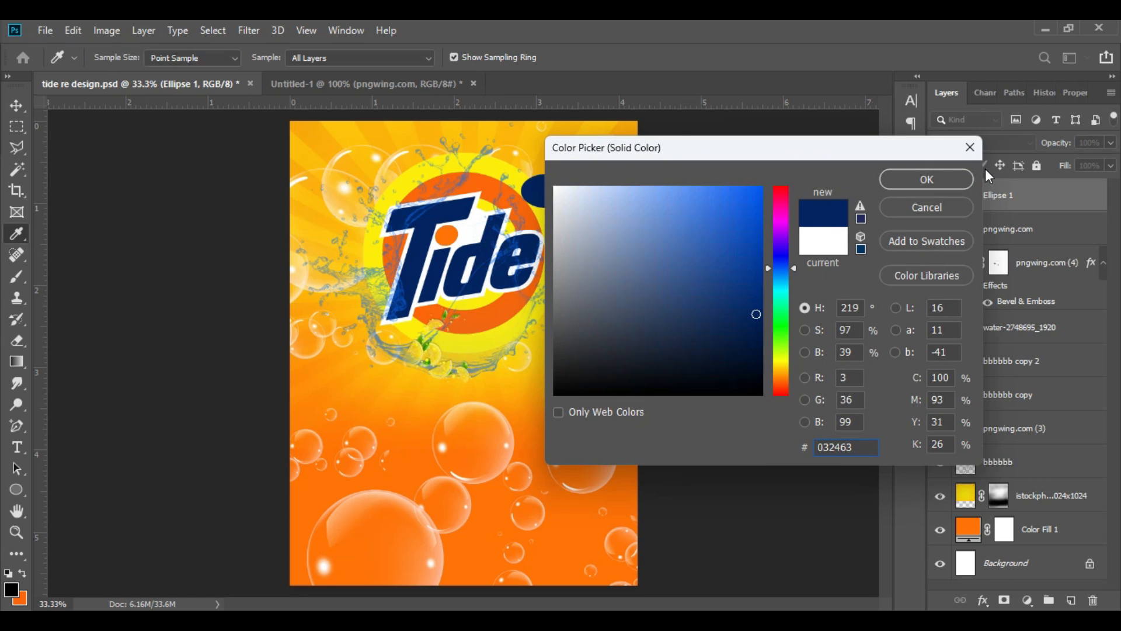
pyautogui.click(927, 180)
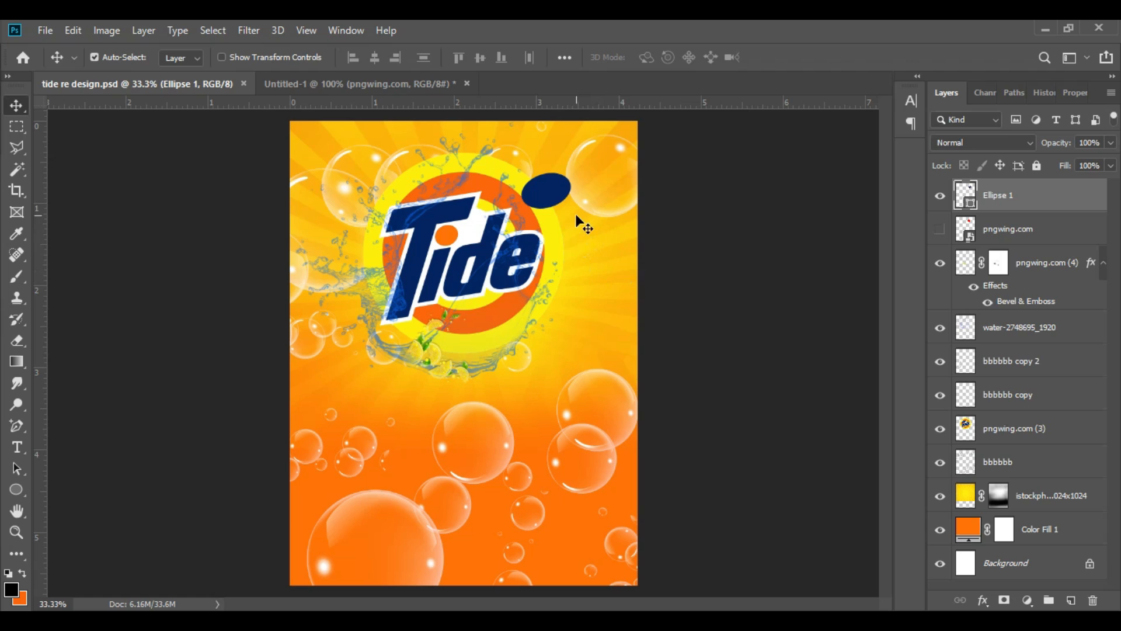
# Step: Tilt the ellipse slightly counter-clockwise and set its fill to white (ffffff)
pyautogui.click(549, 193)
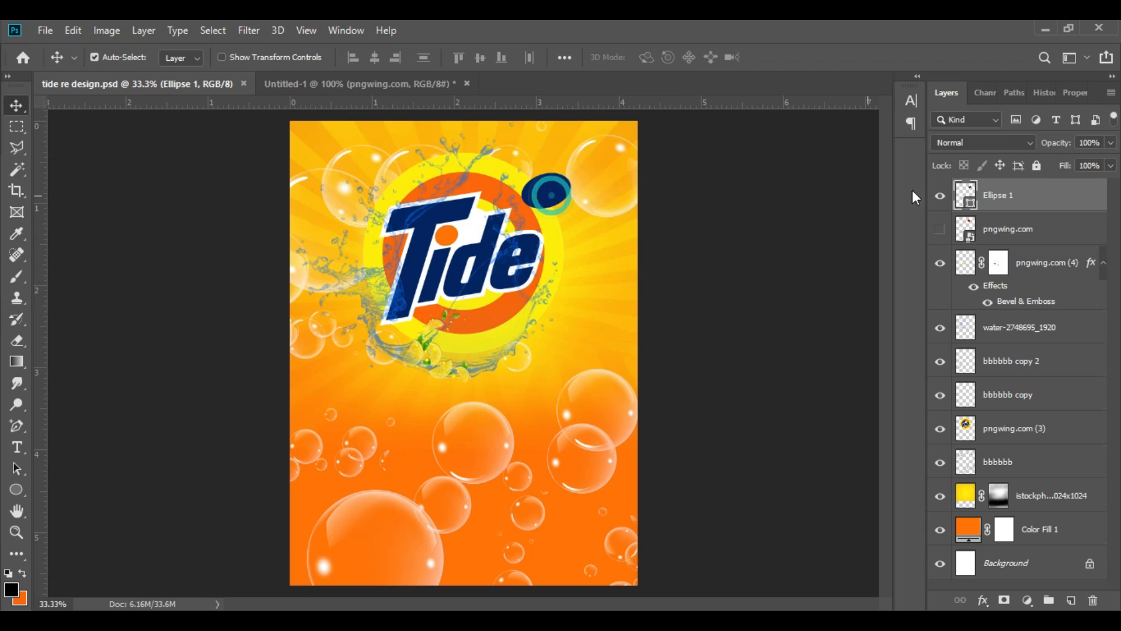
pyautogui.doubleClick(962, 193)
pyautogui.write('ffffff')
pyautogui.click(926, 178)
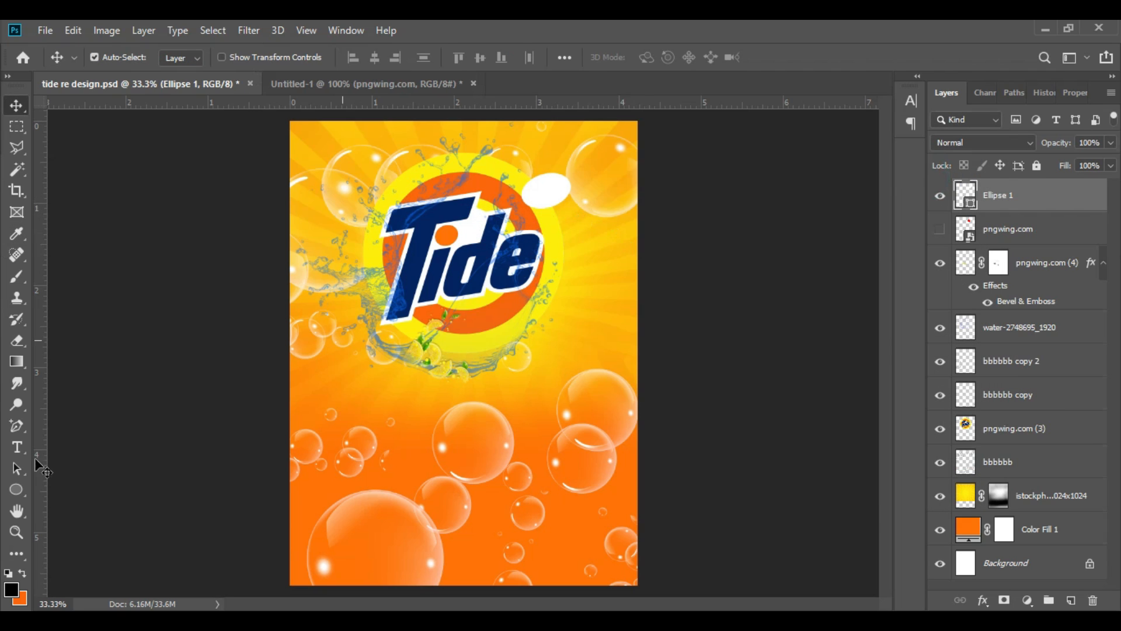
# Step: Add the text "new" below the Tide logo in Eras Bold ITC and set it to all caps
pyautogui.click(16, 447)
pyautogui.click(395, 396)
pyautogui.write('new')
pyautogui.doubleClick(394, 396)
pyautogui.click(722, 57)
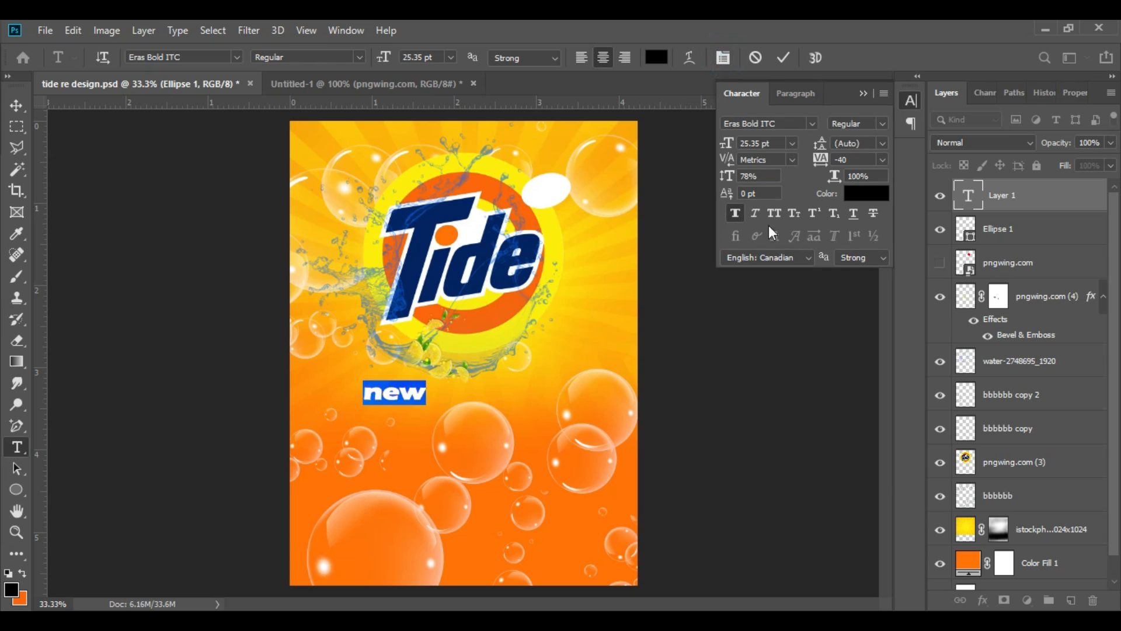
pyautogui.click(772, 216)
pyautogui.click(863, 95)
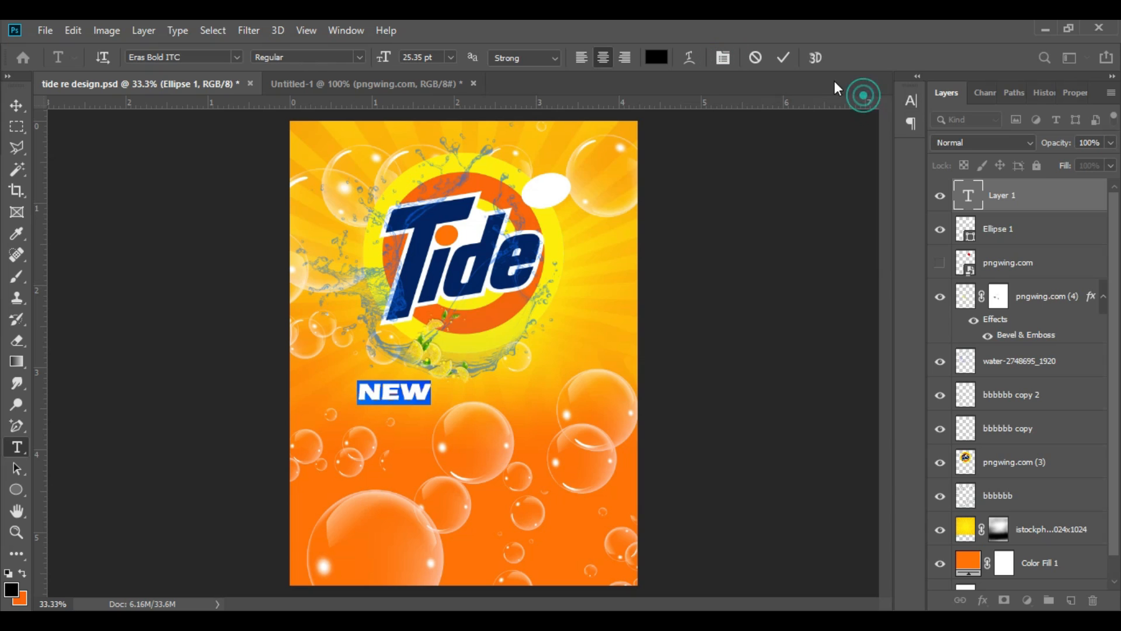
pyautogui.click(786, 61)
# Step: Move the NEW text onto the white ellipse, rotate it about -16.2° and scale it to about 49%
pyautogui.press('v')
pyautogui.moveTo(424, 397); pyautogui.dragTo(564, 178)
pyautogui.hotkey('ctrl', 't')
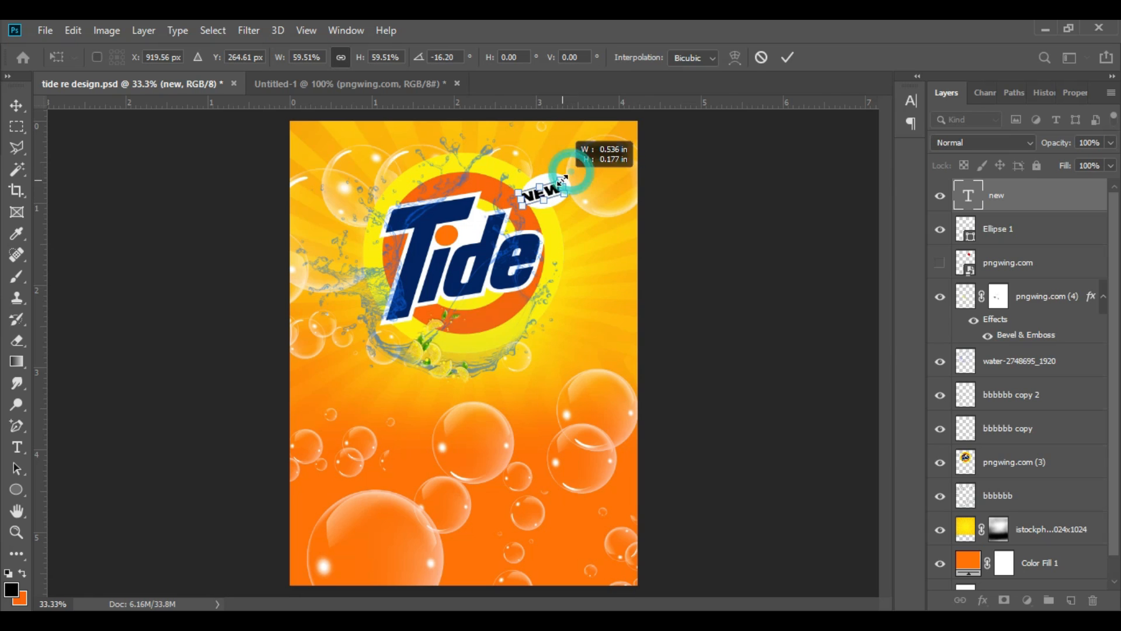
pyautogui.hotkey('ctrl', '+')
pyautogui.hotkey('ctrl', '+')
pyautogui.scroll(3, 635, 334)
pyautogui.scroll(3, 635, 341)
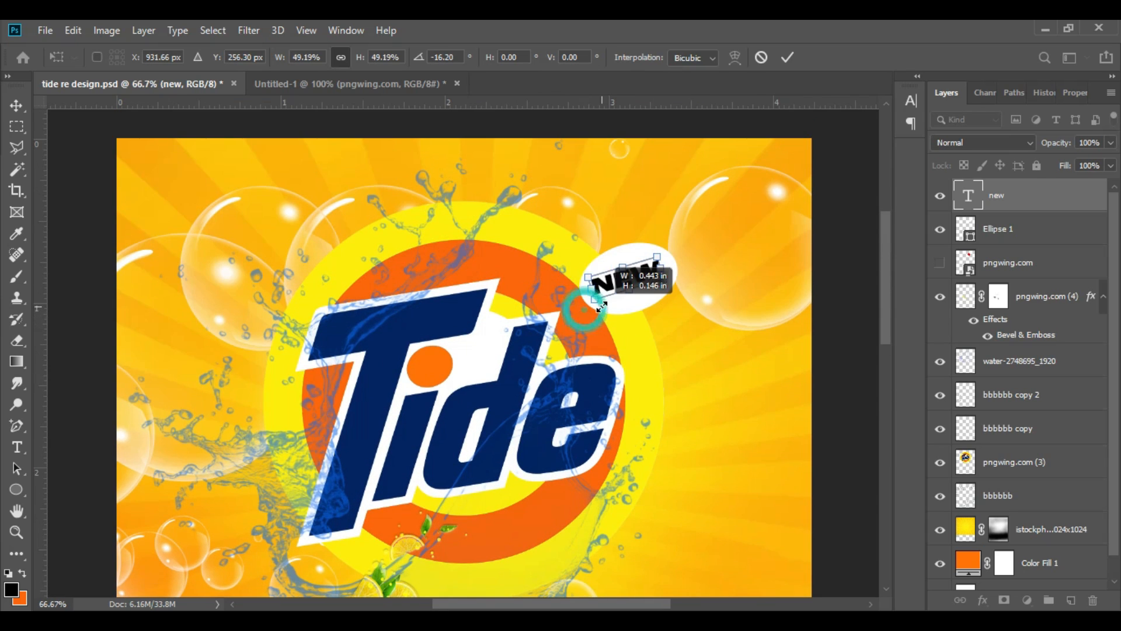
pyautogui.click(788, 57)
# Step: Recolour the NEW text with the orange sampled from the Tide logo's ring
pyautogui.click(17, 447)
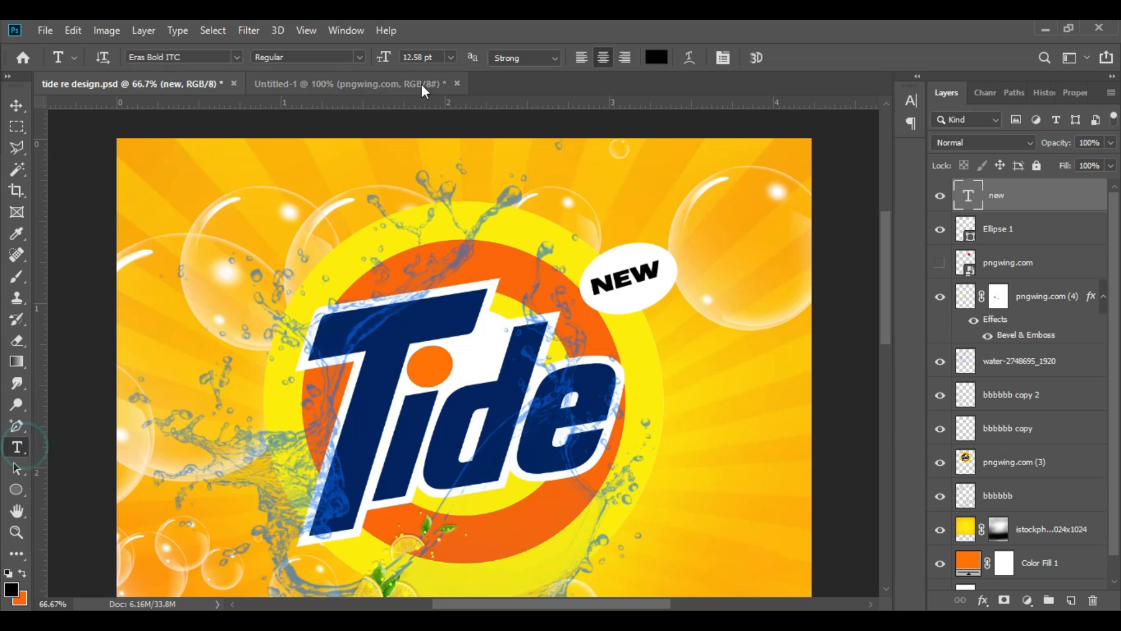
pyautogui.click(655, 56)
pyautogui.click(501, 267)
pyautogui.click(896, 186)
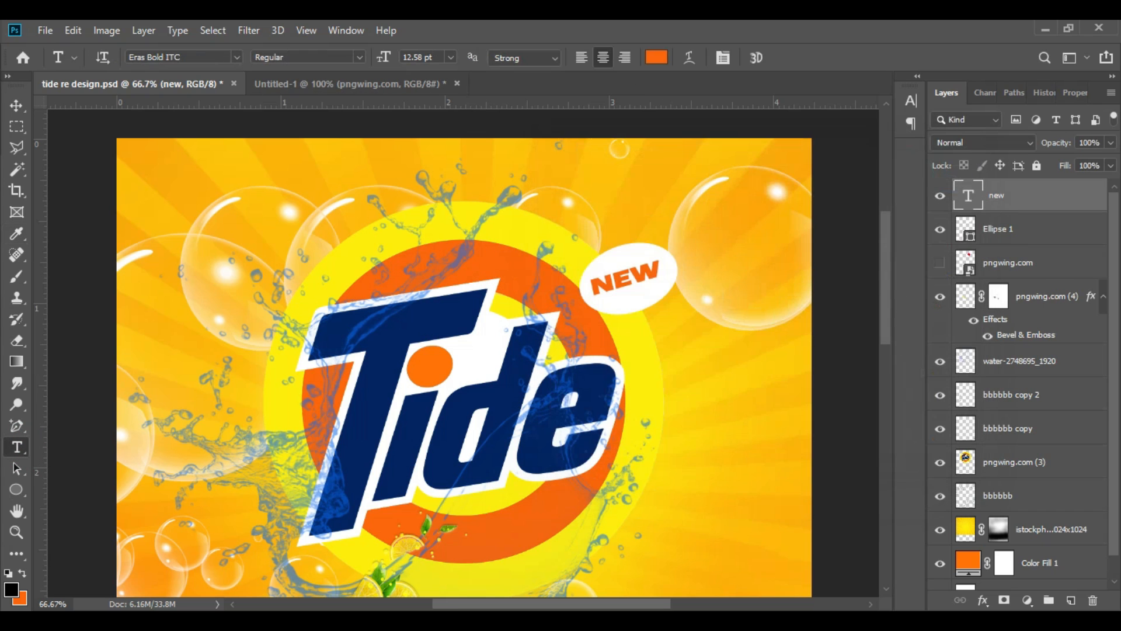
# Step: Shift the NEW badge closer to the logo, give its ellipse a blue gradient overlay and outline the text with a white stroke
pyautogui.moveTo(634, 282); pyautogui.dragTo(628, 294)
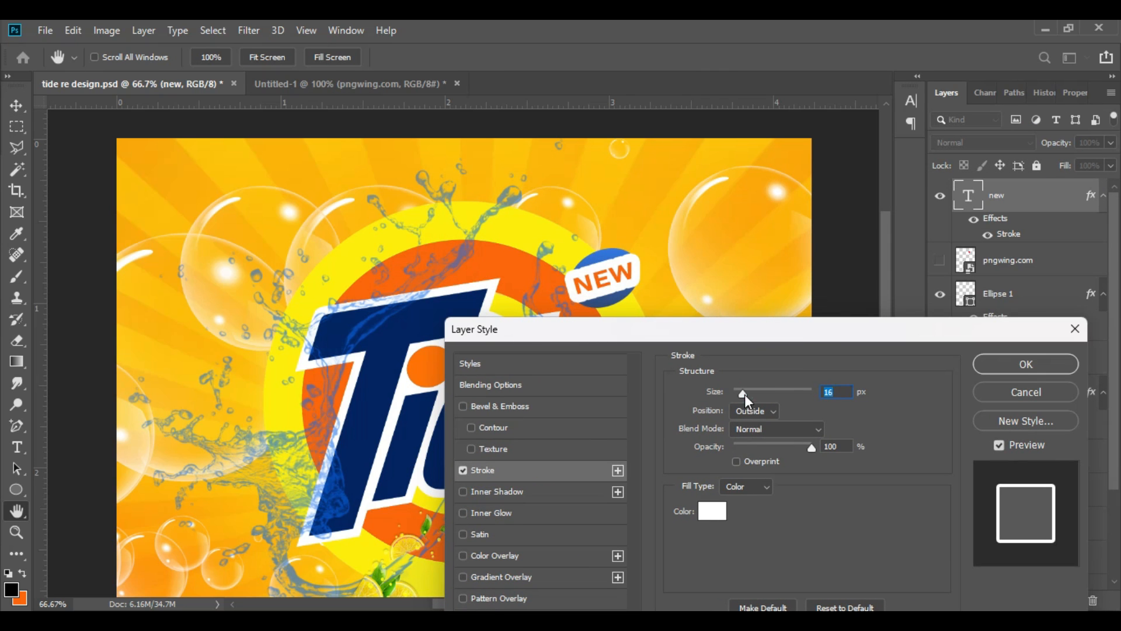
pyautogui.moveTo(745, 394); pyautogui.dragTo(736, 401)
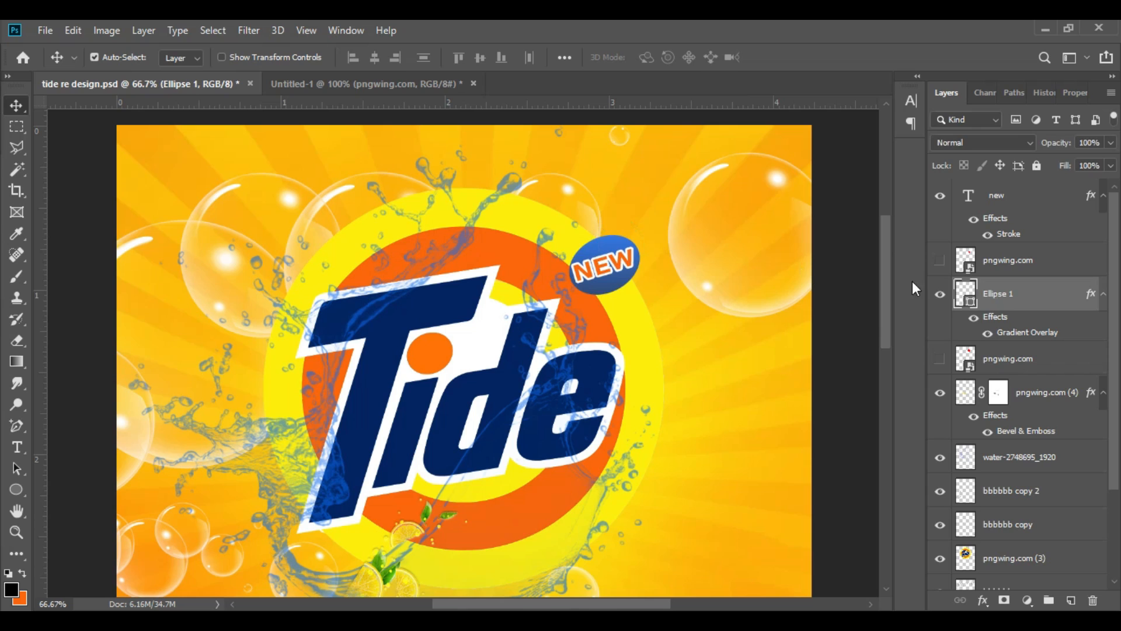
# Step: Rotate the blue ellipse to a level position and turn the NEW text by about 10.3° to fit inside it
pyautogui.click(940, 295)
pyautogui.click(940, 296)
pyautogui.hotkey('ctrl', 't')
pyautogui.moveTo(647, 219); pyautogui.dragTo(666, 237)
pyautogui.press('Return')
pyautogui.click(996, 203)
pyautogui.hotkey('ctrl', 't')
pyautogui.moveTo(626, 257); pyautogui.dragTo(631, 258)
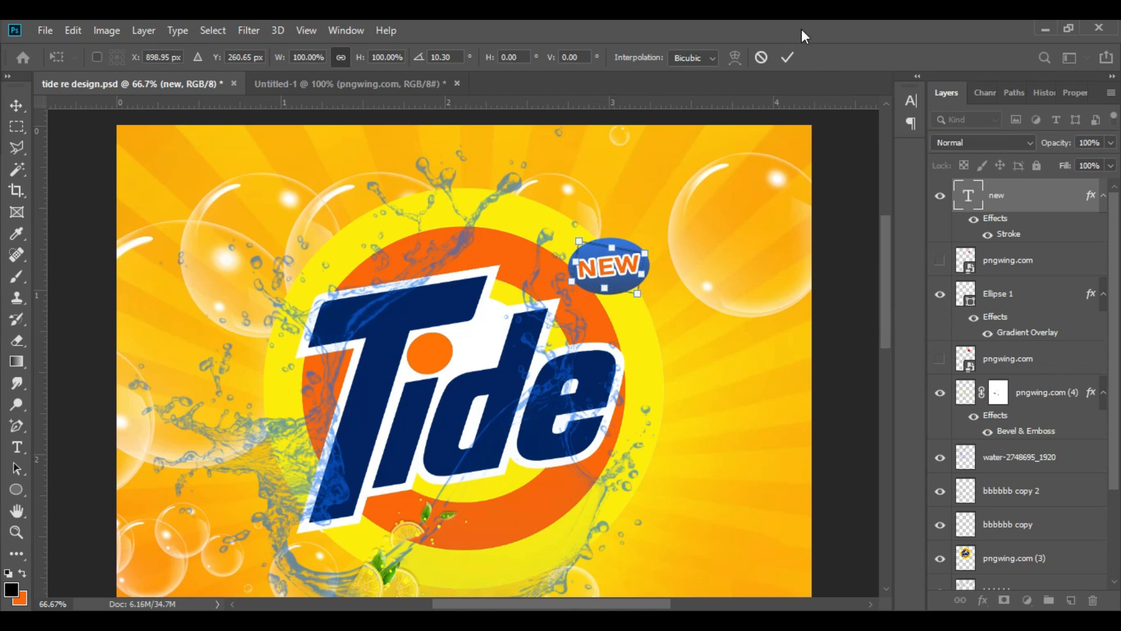
pyautogui.click(789, 57)
# Step: Outline the blue ellipse of the NEW badge with a thin Stroke layer effect
pyautogui.click(996, 295)
pyautogui.click(981, 601)
pyautogui.click(998, 479)
pyautogui.moveTo(737, 207); pyautogui.dragTo(735, 315)
pyautogui.moveTo(738, 380); pyautogui.dragTo(736, 381)
pyautogui.click(1039, 354)
pyautogui.hotkey('ctrl', '-')
pyautogui.hotkey('ctrl', '-')
pyautogui.hotkey('ctrl', '+')
pyautogui.hotkey('ctrl', '-')
pyautogui.hotkey('ctrl', '-')
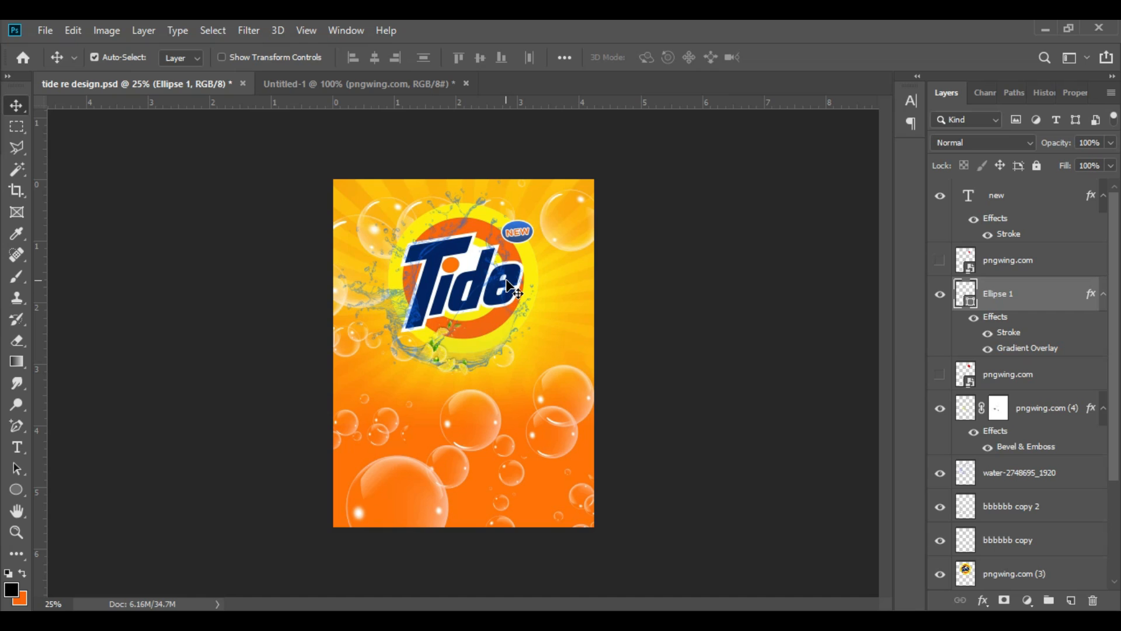
# Step: Bring the folded-towels image over from the Untitled-1 document, scale it to about 22.5% and centre it below the Tide logo
pyautogui.hotkey('ctrl', 'Tab')
pyautogui.moveTo(540, 248); pyautogui.dragTo(511, 384)
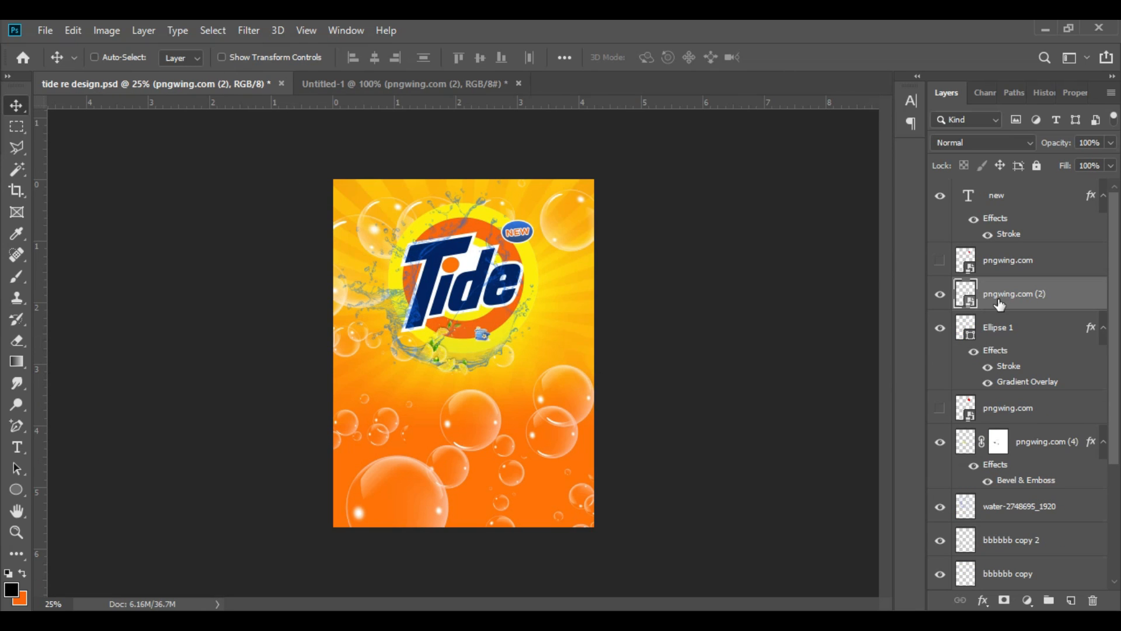
pyautogui.hotkey('ctrl', 't')
pyautogui.moveTo(491, 339); pyautogui.dragTo(646, 463)
pyautogui.moveTo(538, 383); pyautogui.dragTo(476, 432)
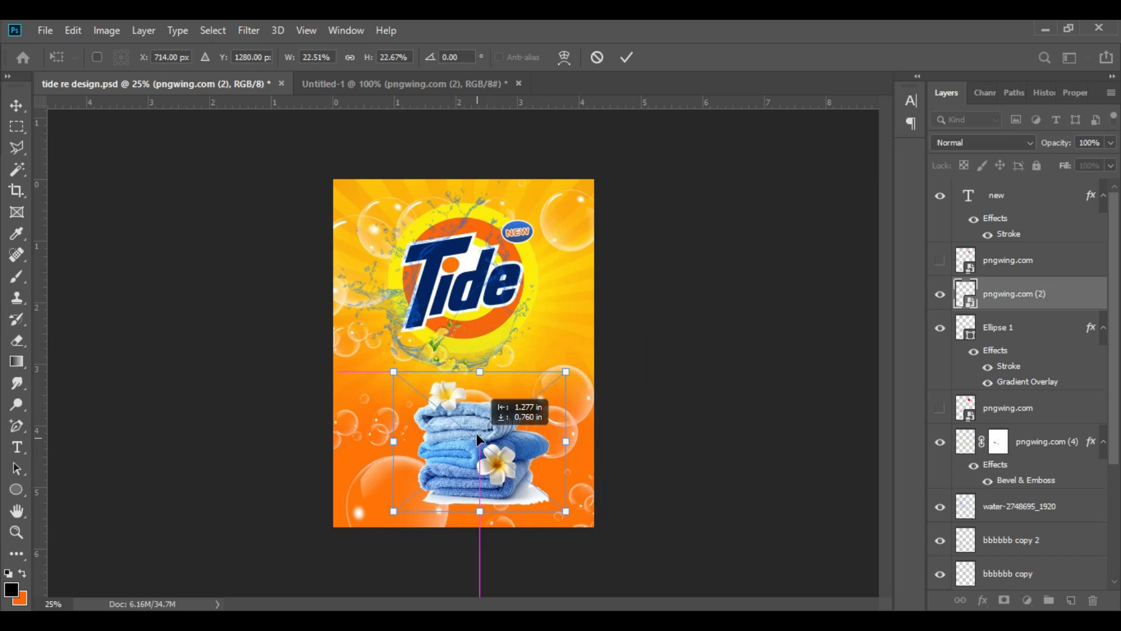
pyautogui.click(627, 56)
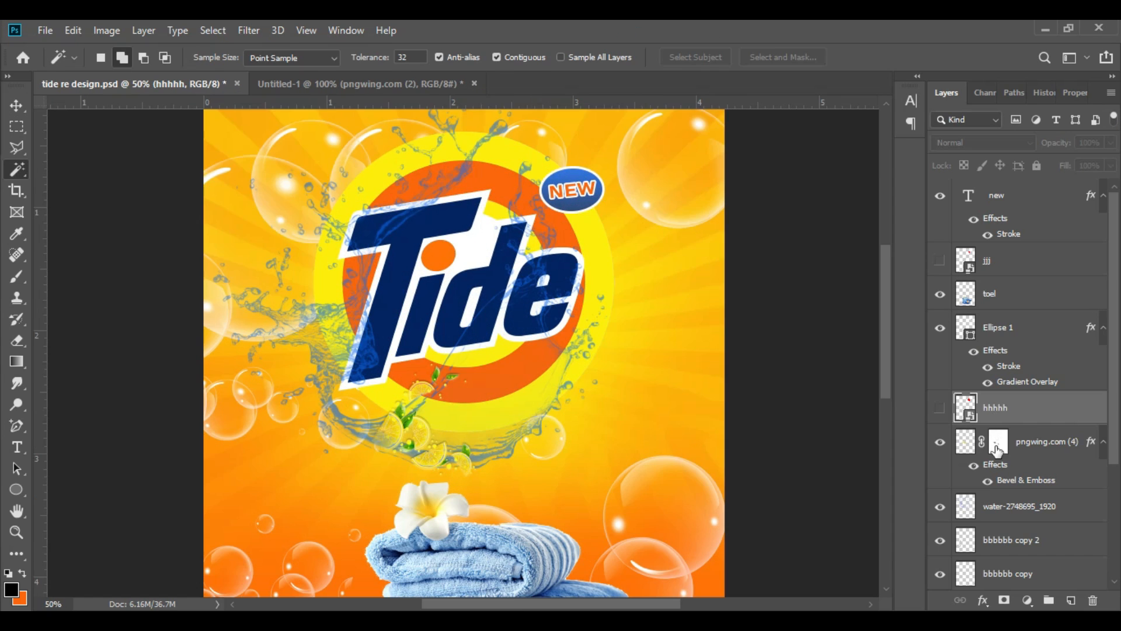
# Step: Delete the white background remnants beneath and beside the towels with Magic Wand selections, clearing the selection at the end
pyautogui.scroll(-3, 750, 513)
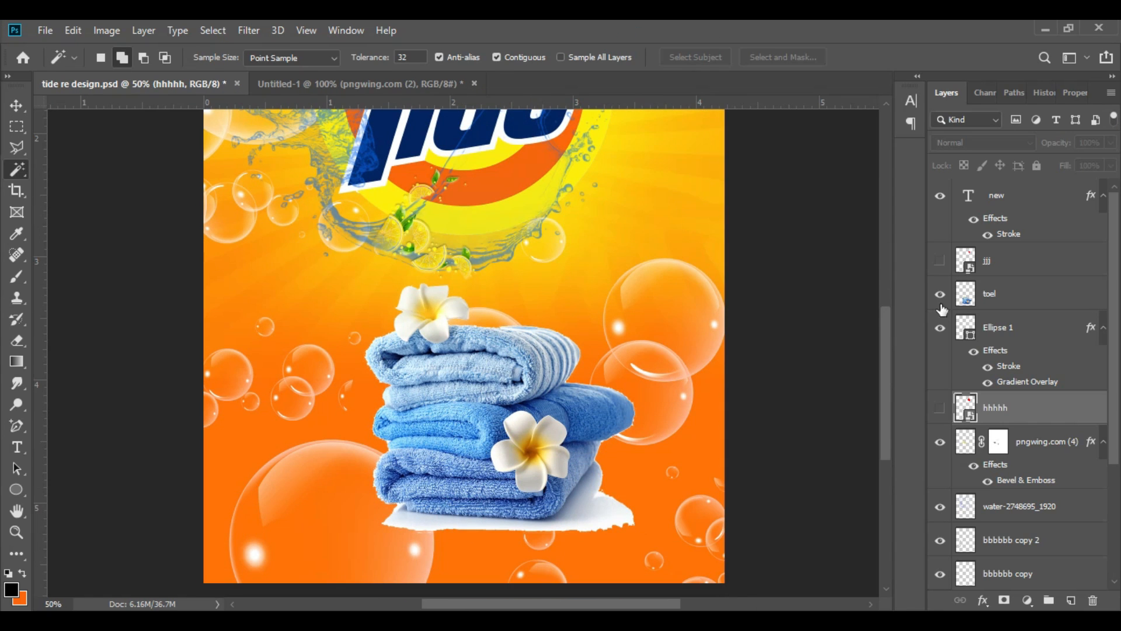
pyautogui.click(969, 292)
pyautogui.click(592, 495)
pyautogui.press('Delete')
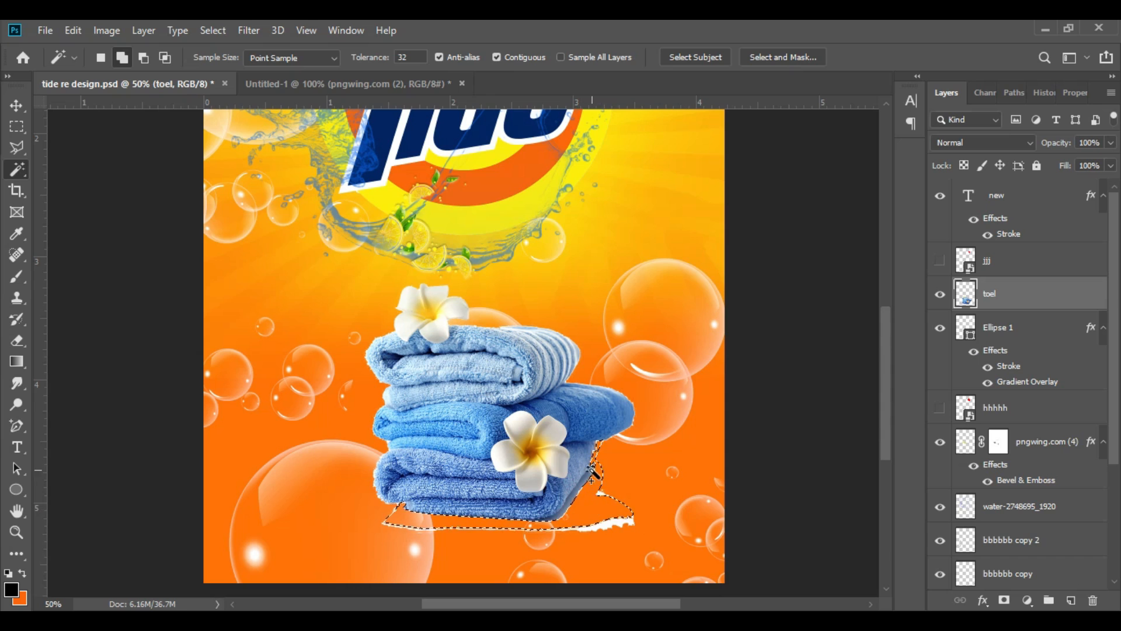
pyautogui.click(621, 518)
pyautogui.hotkey('ctrl', 'd')
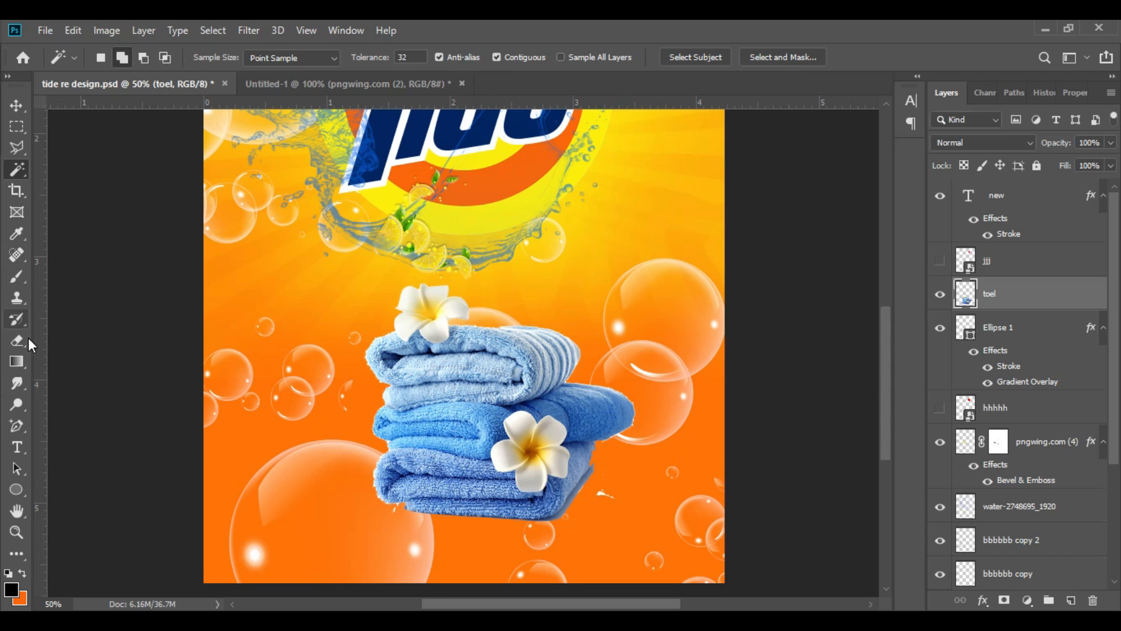
# Step: Erase the leftover white specks around the bottom towel with the Eraser at size 60
pyautogui.rightClick(18, 341)
pyautogui.click(69, 341)
pyautogui.hotkey('ctrl', '+')
pyautogui.scroll(-4, 660, 426)
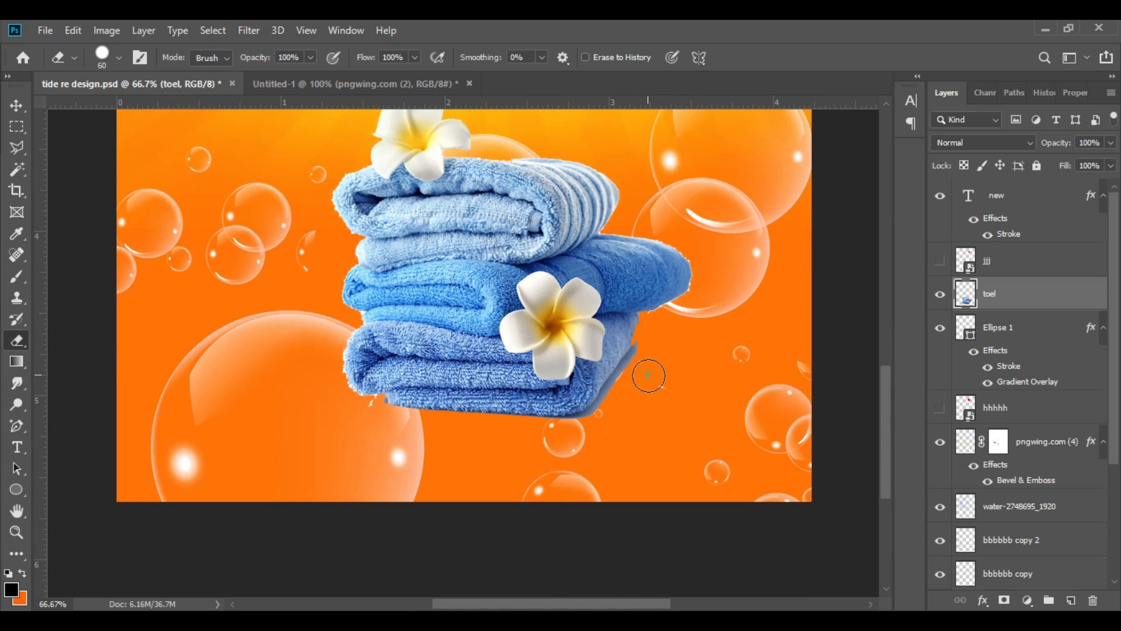
pyautogui.moveTo(650, 375); pyautogui.dragTo(514, 448)
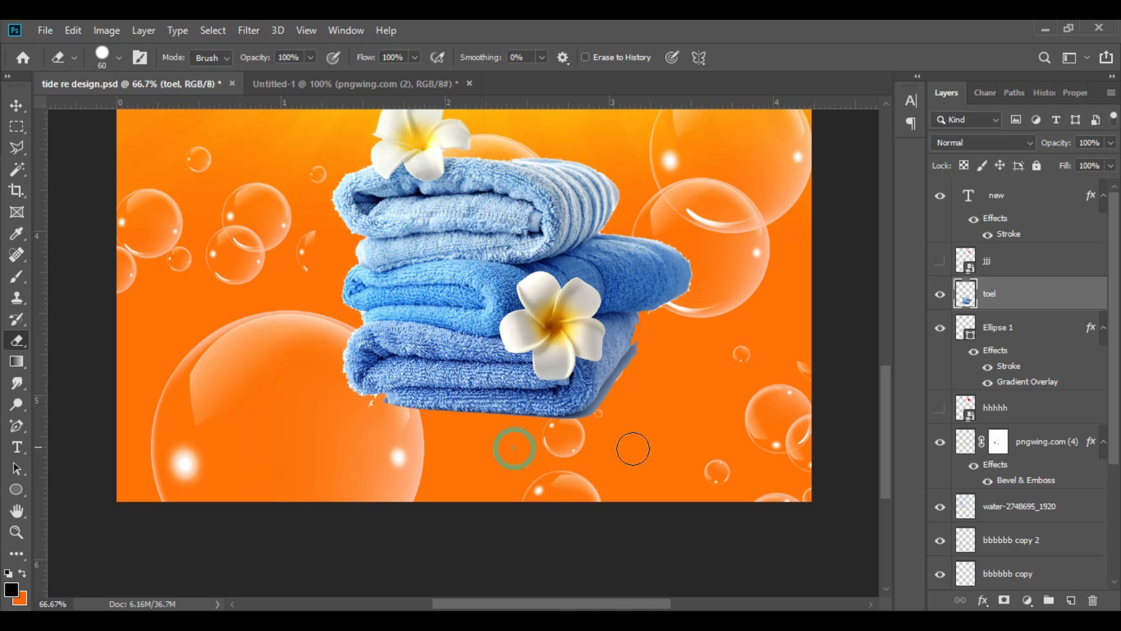
pyautogui.click(16, 107)
pyautogui.hotkey('ctrl', '-')
pyautogui.hotkey('ctrl', '-')
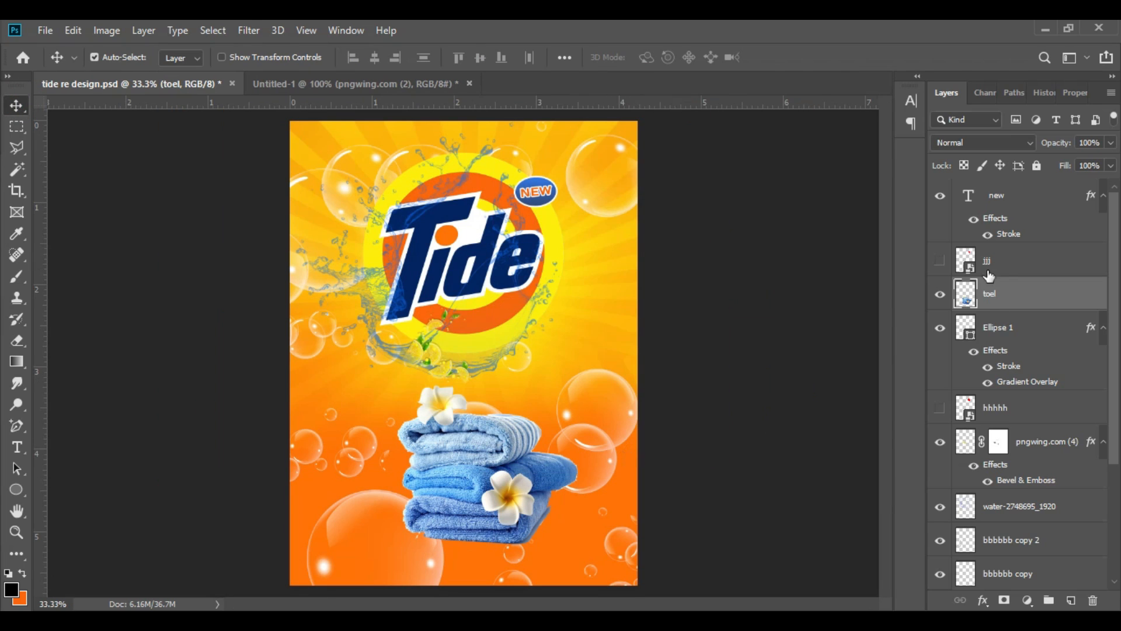
# Step: Add a layer mask to the towels and fade their lower and upper edges with a soft size-250 brush at 26% opacity
pyautogui.click(1004, 600)
pyautogui.click(17, 277)
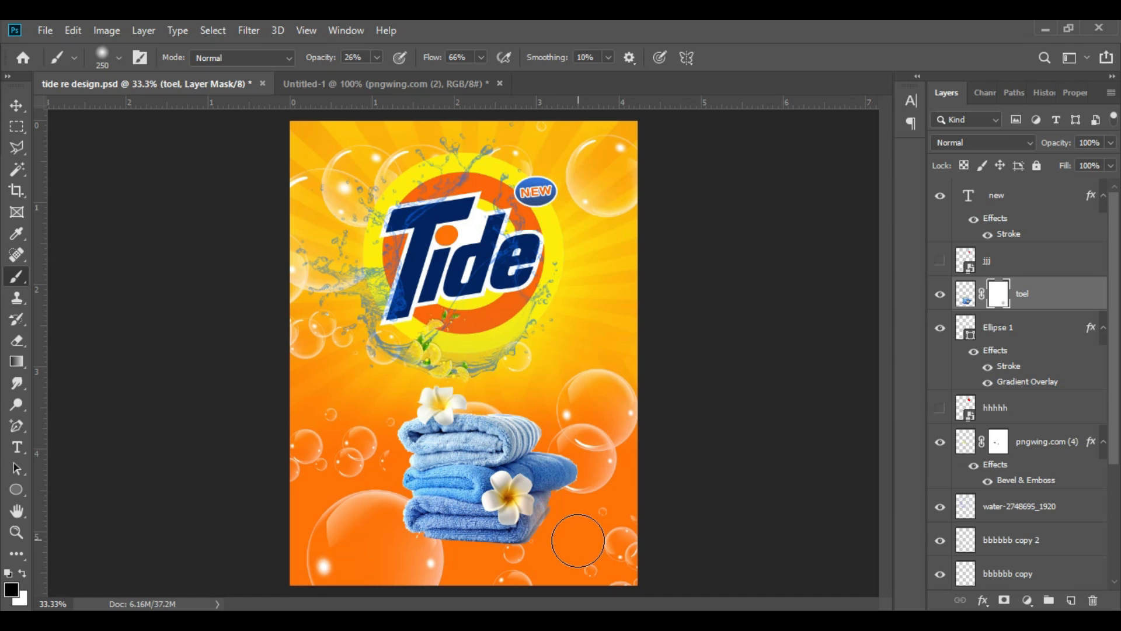
pyautogui.moveTo(538, 558)
pyautogui.mouseDown()
pyautogui.moveTo(564, 529)
pyautogui.moveTo(446, 552)
pyautogui.mouseUp()
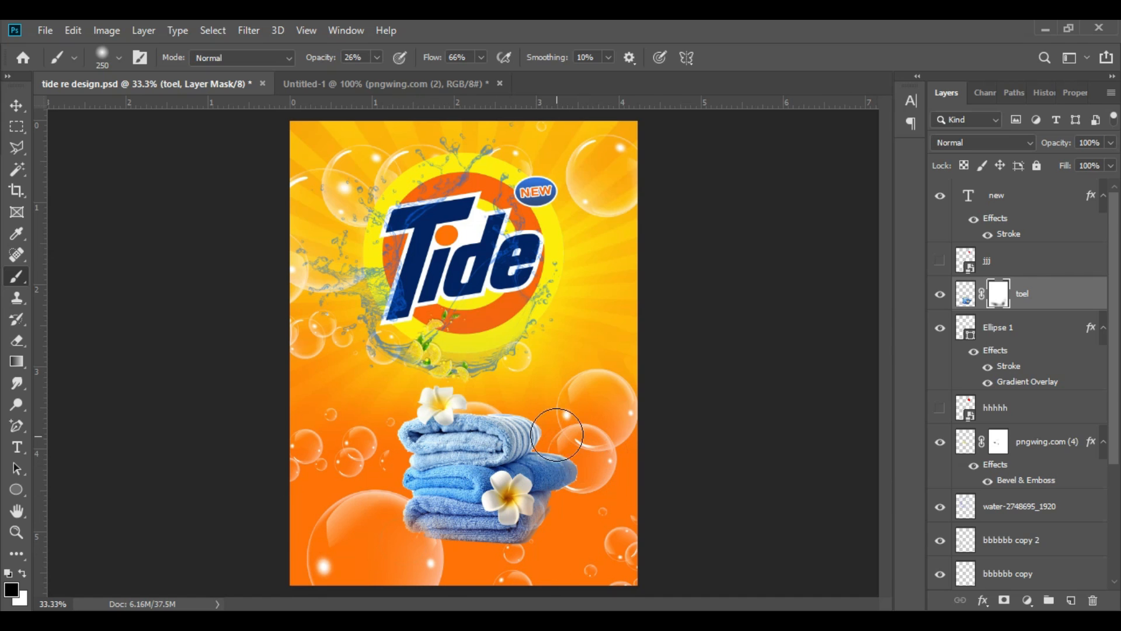
pyautogui.moveTo(443, 386)
pyautogui.mouseDown()
pyautogui.moveTo(359, 409)
pyautogui.moveTo(400, 422)
pyautogui.mouseUp()
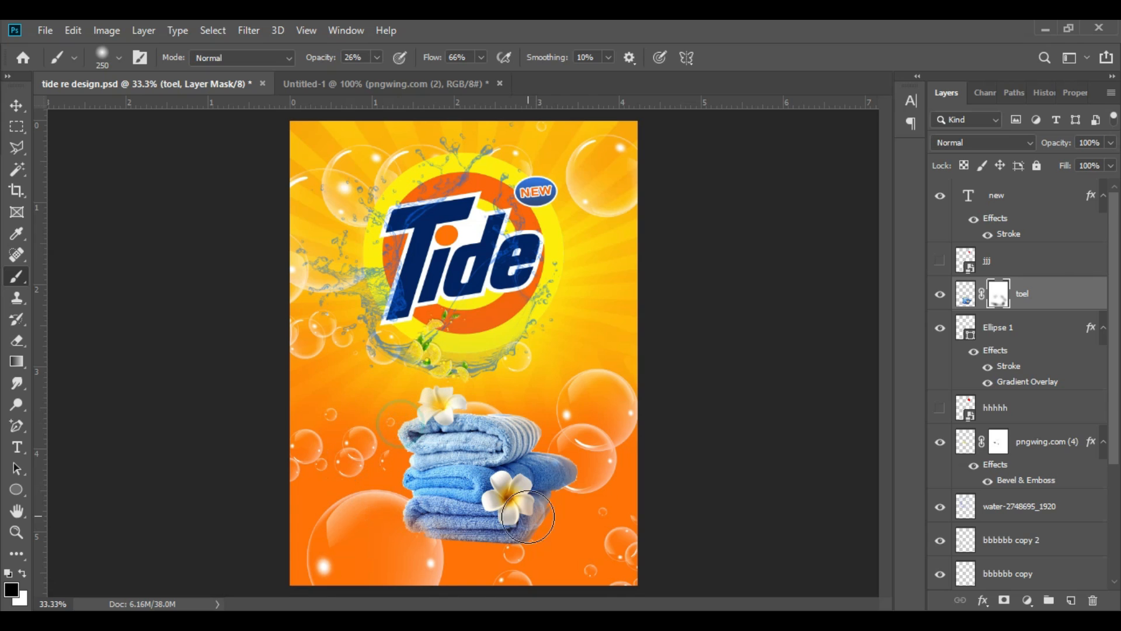
# Step: Refine the towels' mask around the base and upper edges with the brush opacity set to 10%
pyautogui.moveTo(320, 58); pyautogui.dragTo(311, 58)
pyautogui.moveTo(402, 538); pyautogui.dragTo(474, 560)
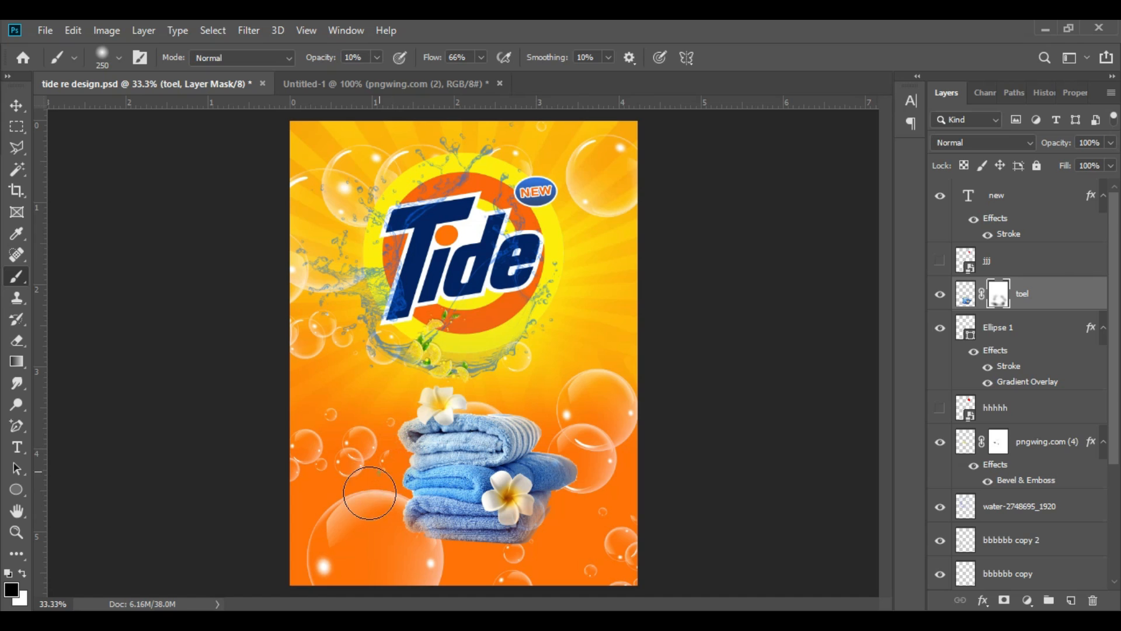
pyautogui.moveTo(520, 561); pyautogui.dragTo(471, 593)
pyautogui.moveTo(529, 406); pyautogui.dragTo(550, 398)
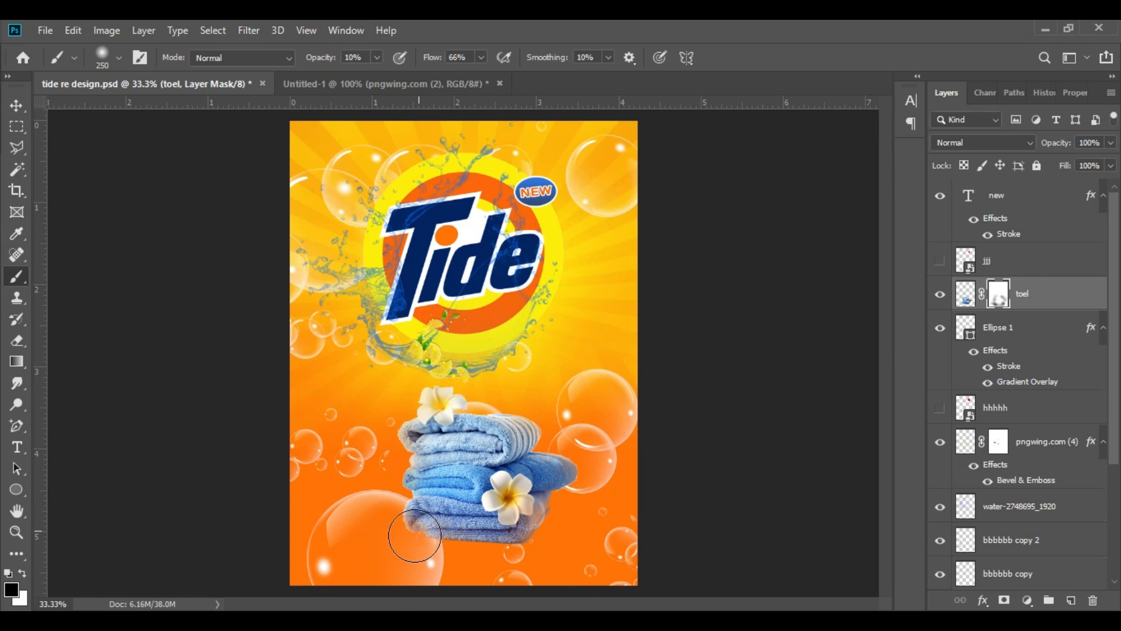
pyautogui.moveTo(413, 528)
pyautogui.mouseDown()
pyautogui.moveTo(384, 566)
pyautogui.moveTo(404, 533)
pyautogui.mouseUp()
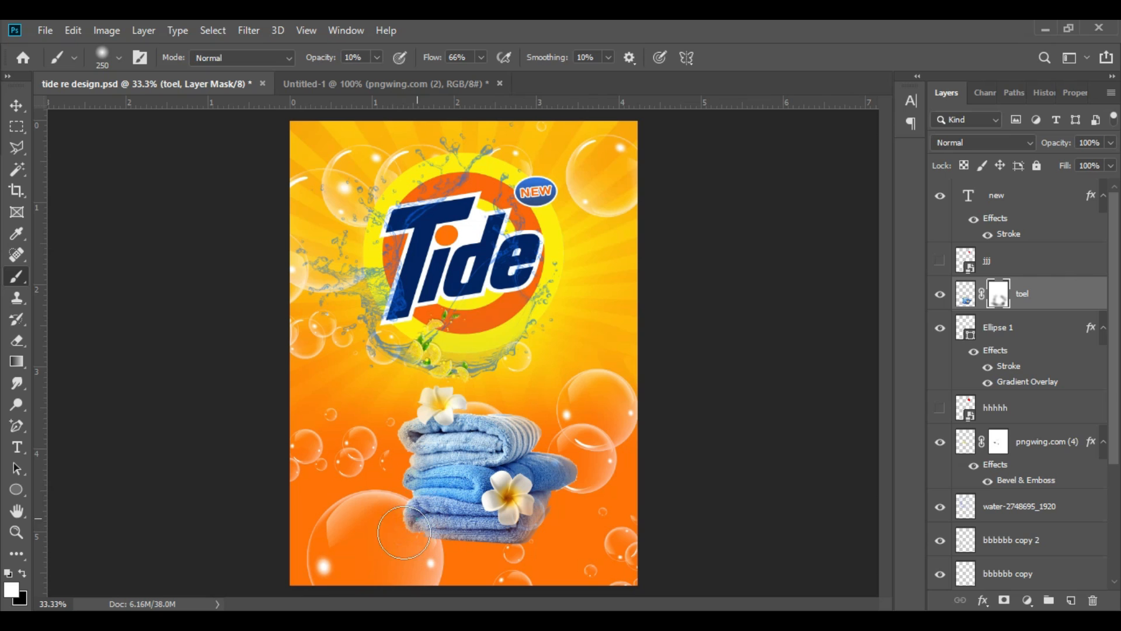
# Step: Soften the edges of the towels' mask with the Blur tool at size 35 and 50% strength
pyautogui.rightClick(16, 404)
pyautogui.rightClick(17, 383)
pyautogui.click(91, 386)
pyautogui.scroll(3, 397, 505)
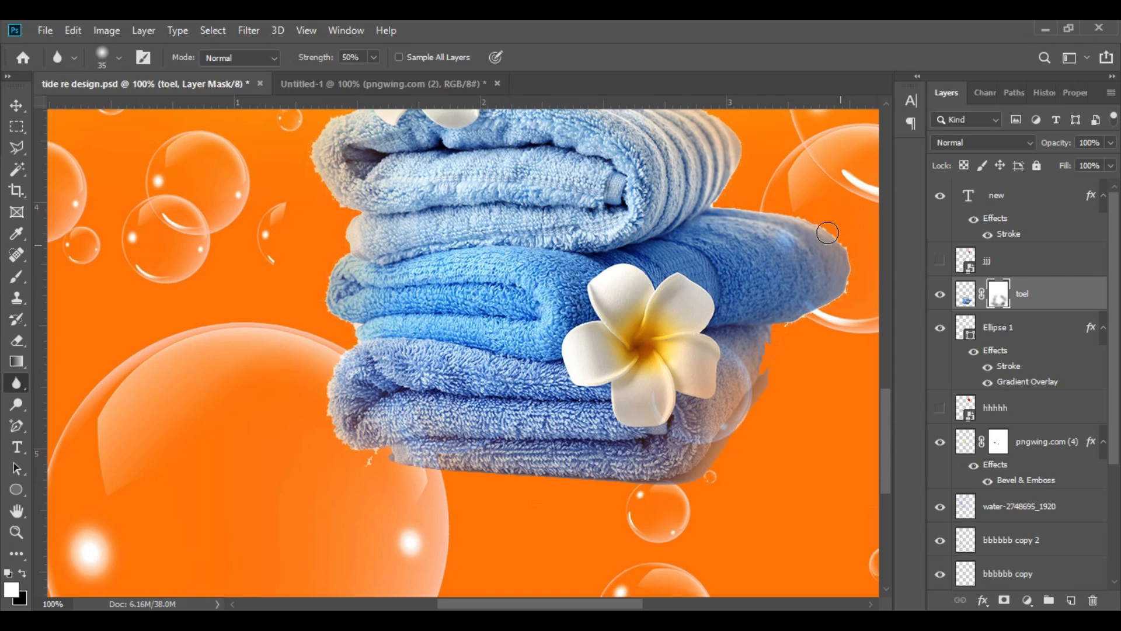
pyautogui.scroll(3, 703, 128)
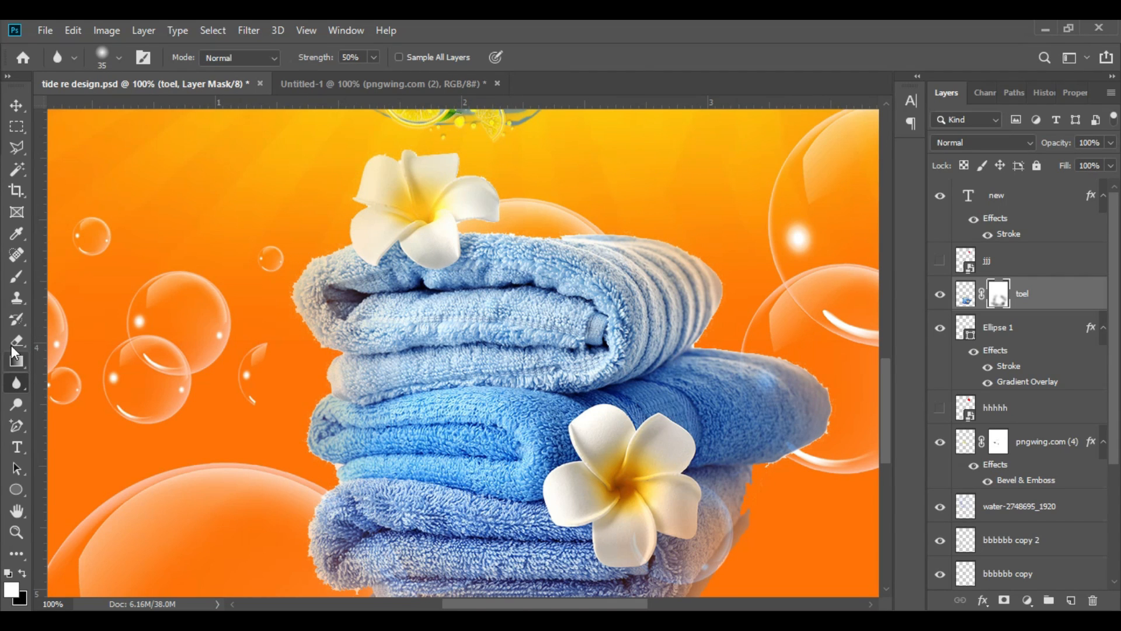
# Step: Retouch the towels' mask along the flower and towel edges with a small soft brush, varying its opacity between 43% and 22%
pyautogui.press('b')
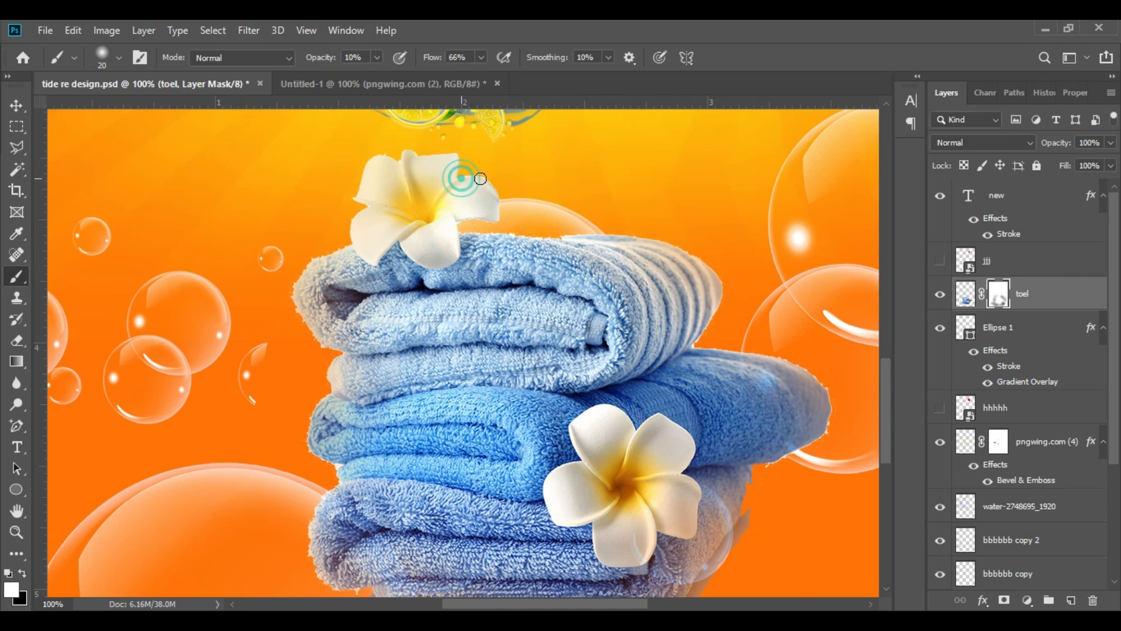
pyautogui.scroll(3, 428, 308)
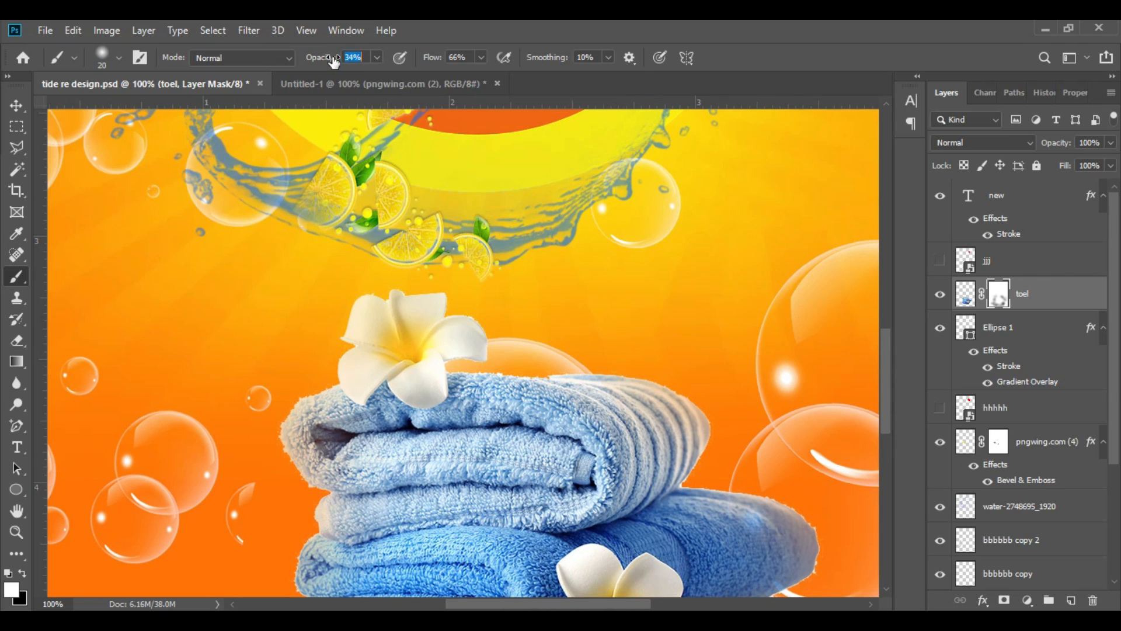
pyautogui.moveTo(324, 389)
pyautogui.mouseDown()
pyautogui.moveTo(298, 484)
pyautogui.moveTo(335, 385)
pyautogui.mouseUp()
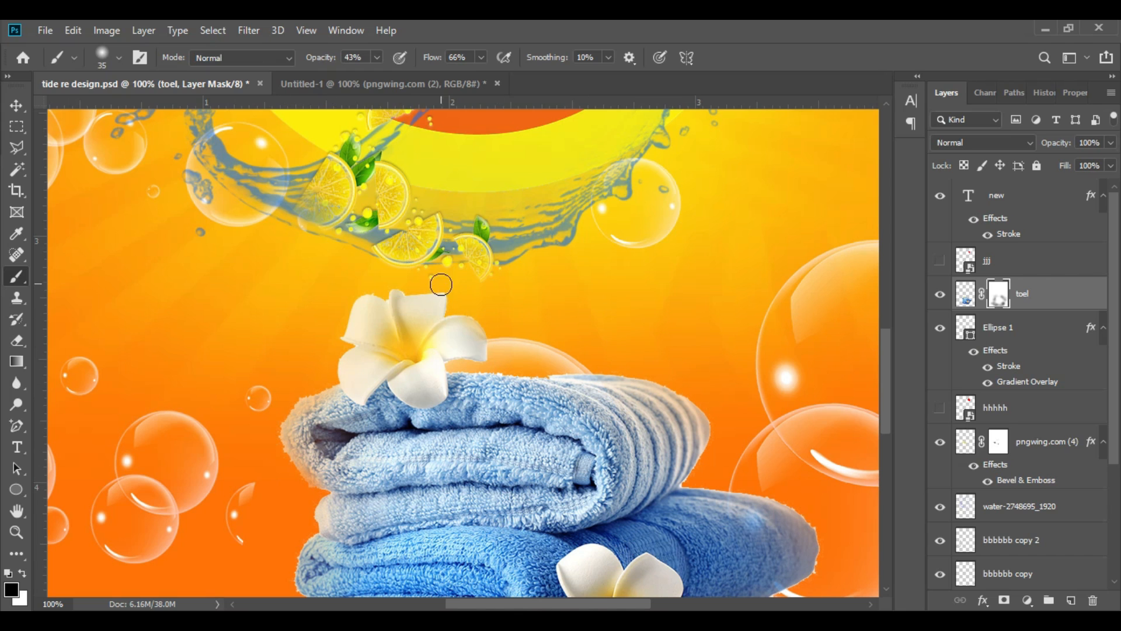
pyautogui.scroll(-4, 441, 284)
pyautogui.press('x')
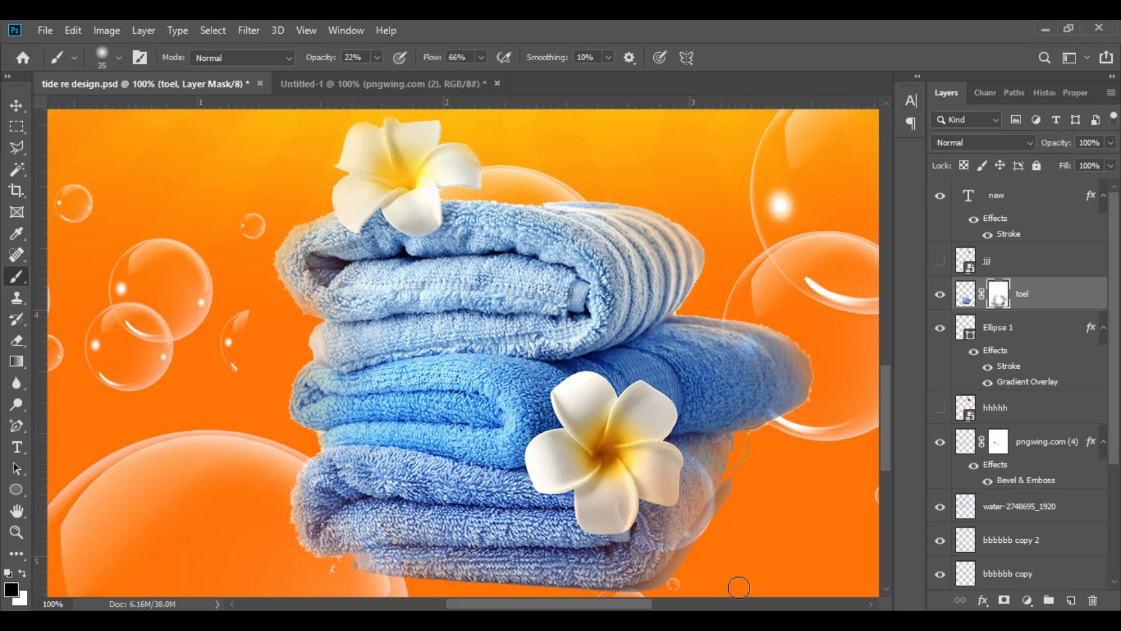
# Step: Shift the towels slightly down and to the left, and tilt them a little counterclockwise
pyautogui.scroll(-3, 308, 433)
pyautogui.hotkey('ctrl', '0')
pyautogui.press('v')
pyautogui.moveTo(492, 454); pyautogui.dragTo(456, 458)
pyautogui.hotkey('ctrl', 't')
pyautogui.moveTo(605, 528); pyautogui.dragTo(616, 493)
pyautogui.click(786, 57)
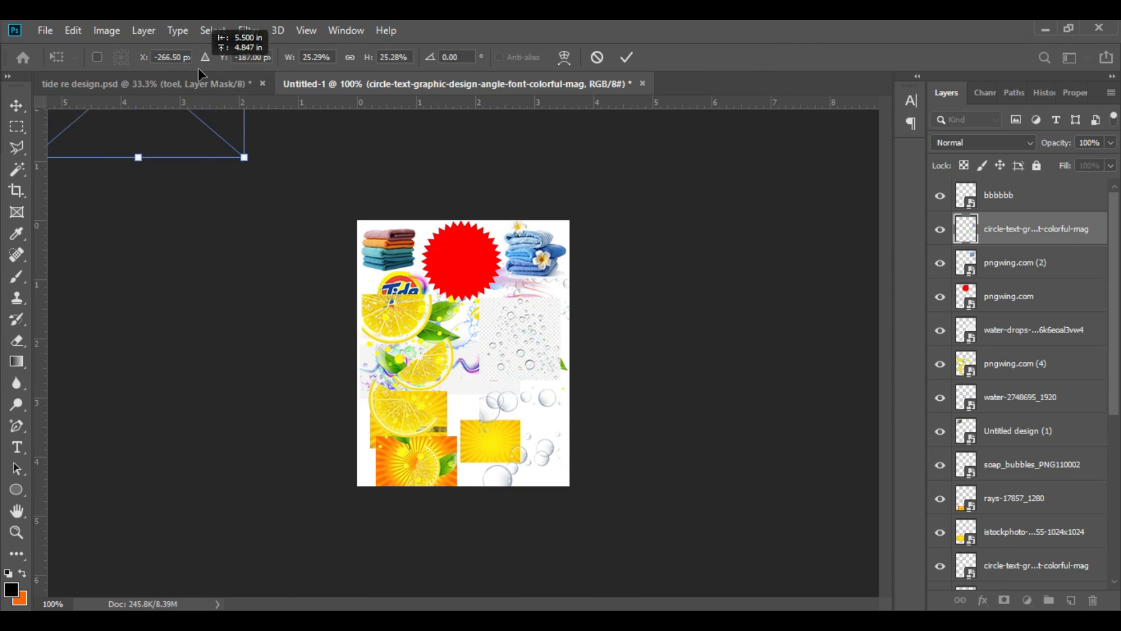
# Step: Bring the colourful light swirl over from the Untitled-1 document, scale it to 17.24% and position it curving around the towels
pyautogui.moveTo(198, 68); pyautogui.dragTo(491, 365)
pyautogui.click(627, 57)
pyautogui.moveTo(533, 300); pyautogui.dragTo(460, 328)
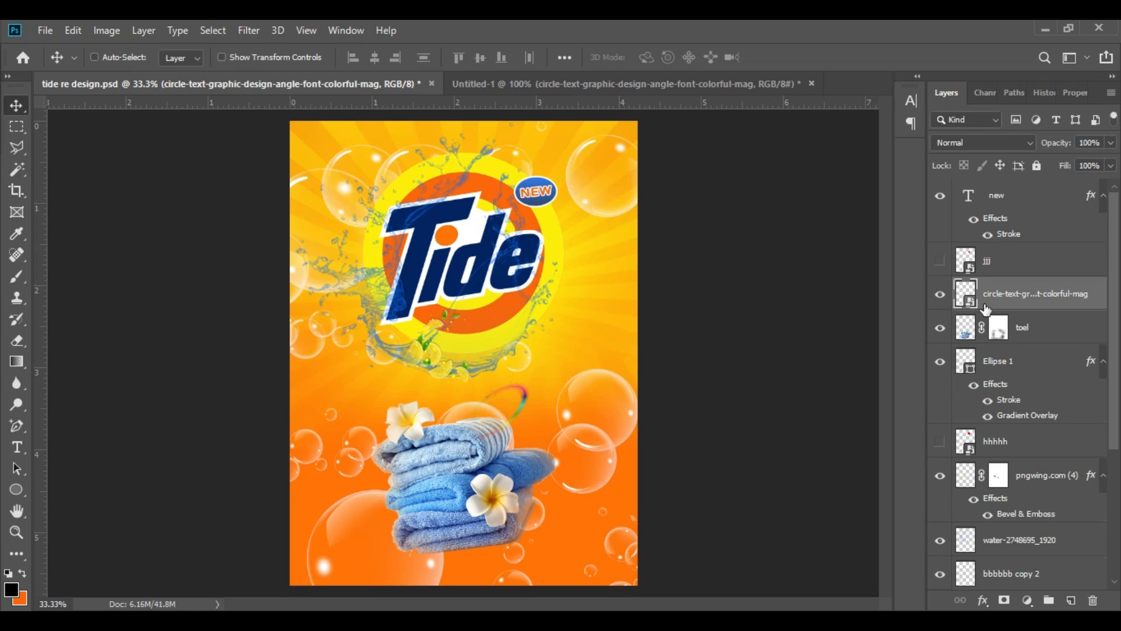
pyautogui.hotkey('ctrl', 't')
pyautogui.moveTo(530, 380); pyautogui.dragTo(561, 385)
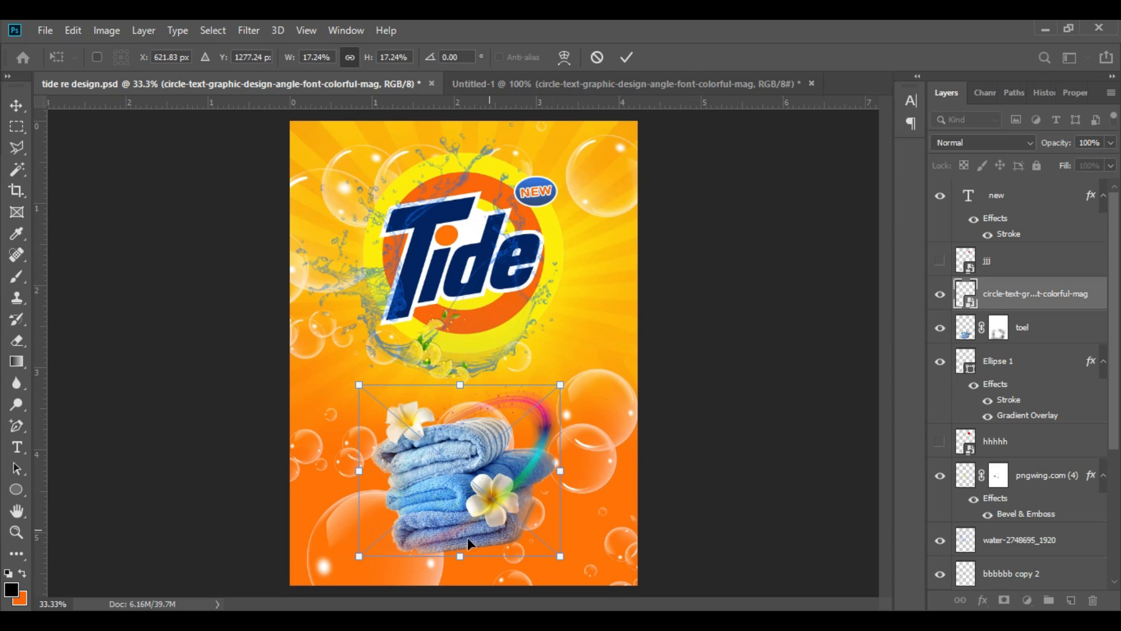
pyautogui.click(627, 56)
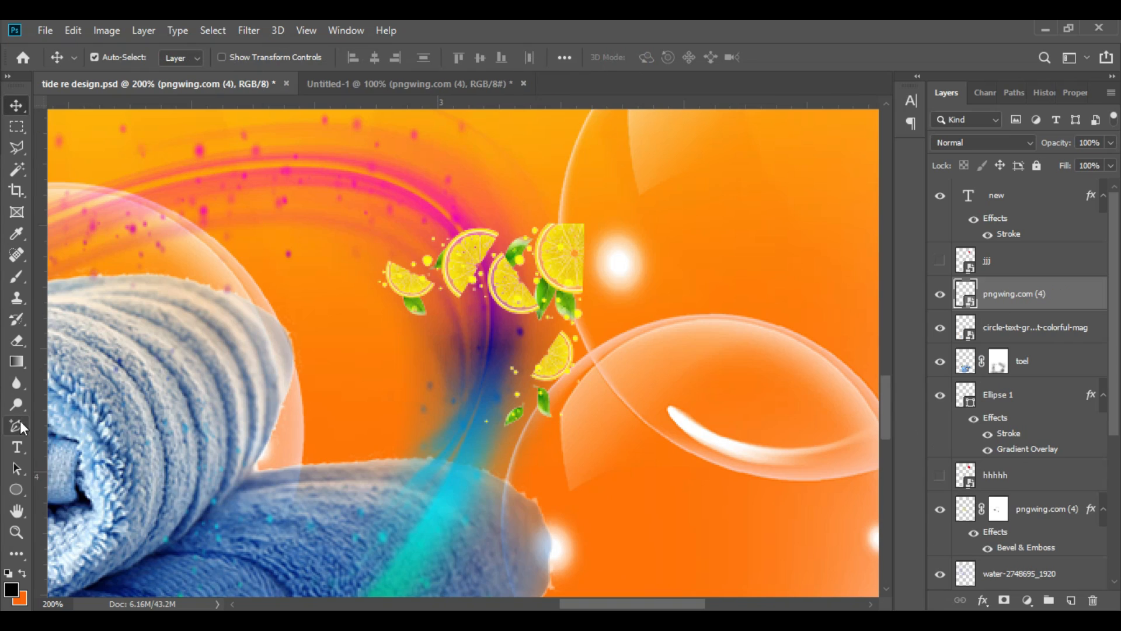
# Step: Draw a closed Pen shape around the unwanted lemon slices and leaves on the outer side of the swirl
pyautogui.click(17, 426)
pyautogui.click(82, 429)
pyautogui.click(540, 203)
pyautogui.click(507, 235)
pyautogui.click(487, 260)
pyautogui.click(482, 300)
pyautogui.click(466, 410)
pyautogui.click(504, 456)
pyautogui.click(617, 432)
pyautogui.click(637, 334)
pyautogui.click(611, 224)
pyautogui.click(590, 181)
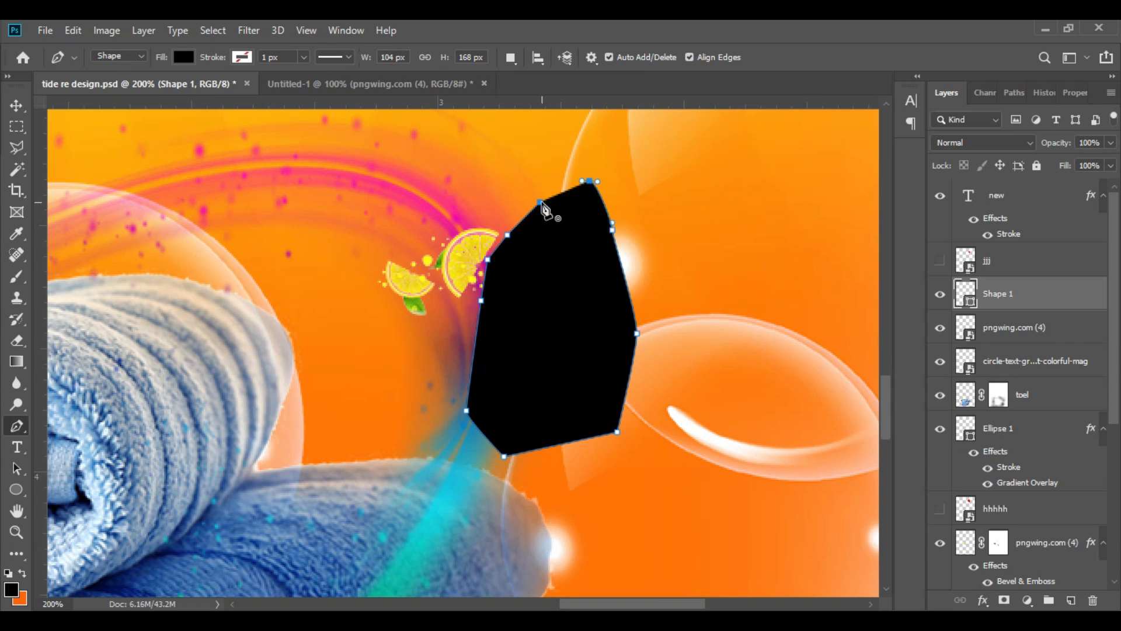
# Step: Load the drawn shape as a selection and set the shape layer's opacity to 0%
pyautogui.hotkey('ctrl', 'Return')
pyautogui.moveTo(1059, 143); pyautogui.dragTo(936, 289)
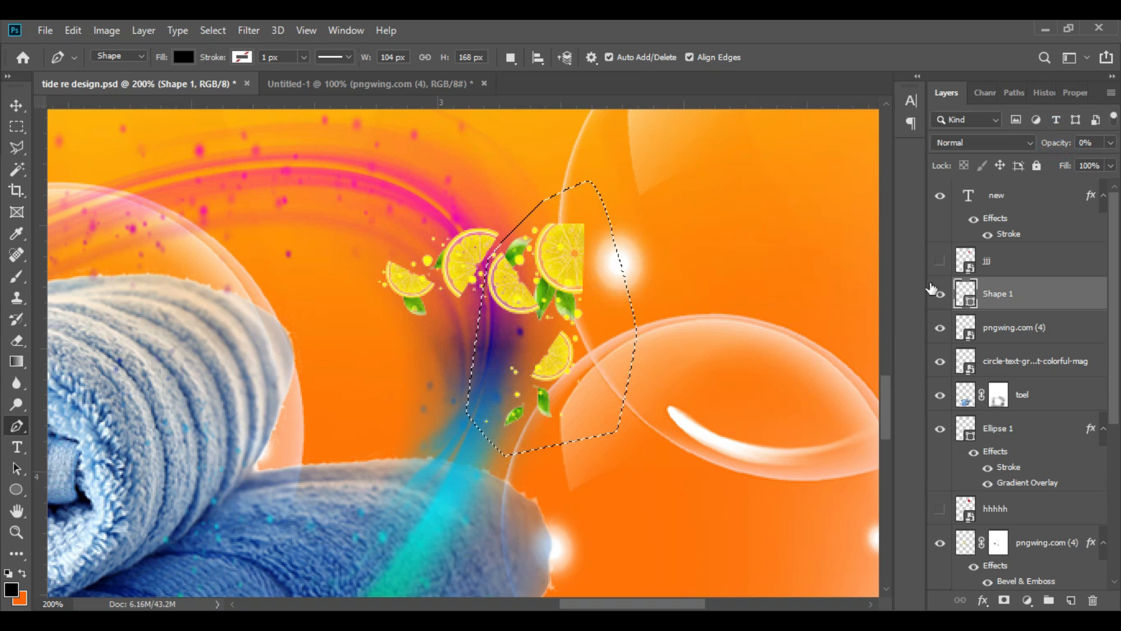
pyautogui.click(967, 288)
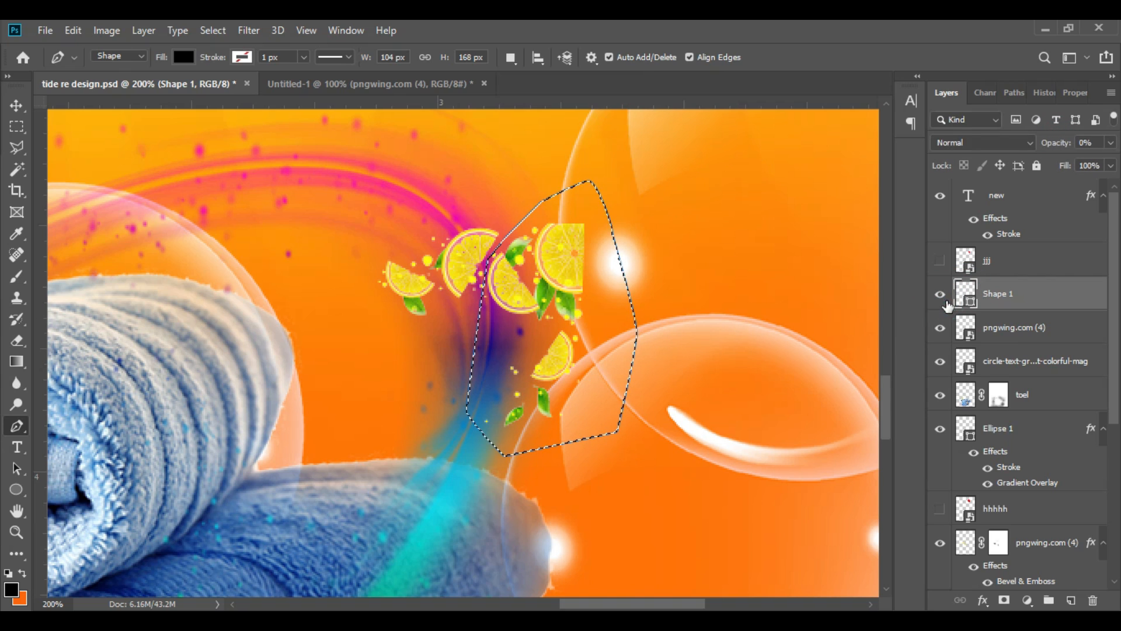
# Step: Rasterize the new lemon layer and delete the selected slices and leaves from it, clearing the selection at the end
pyautogui.click(949, 327)
pyautogui.click(939, 329)
pyautogui.click(939, 329)
pyautogui.rightClick(1000, 329)
pyautogui.click(813, 312)
pyautogui.press('Delete')
pyautogui.hotkey('ctrl', 'd')
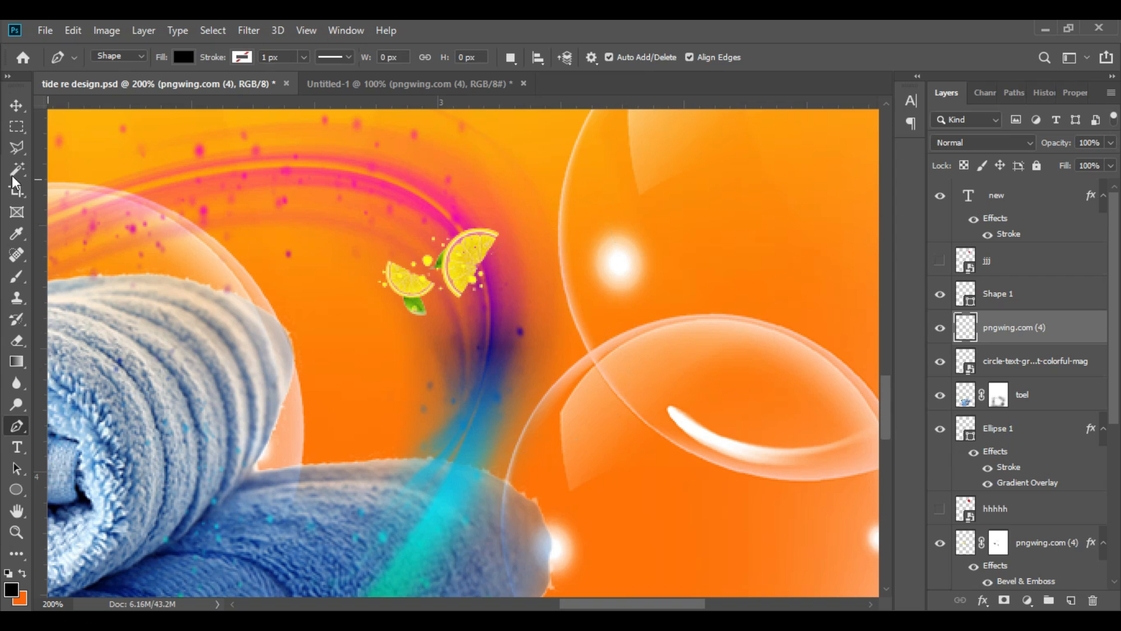
# Step: Rotate the two remaining lemon slices by 46.13° and seat them on the bend of the colour swirl
pyautogui.click(16, 105)
pyautogui.hotkey('ctrl', 't')
pyautogui.moveTo(548, 225); pyautogui.dragTo(537, 302)
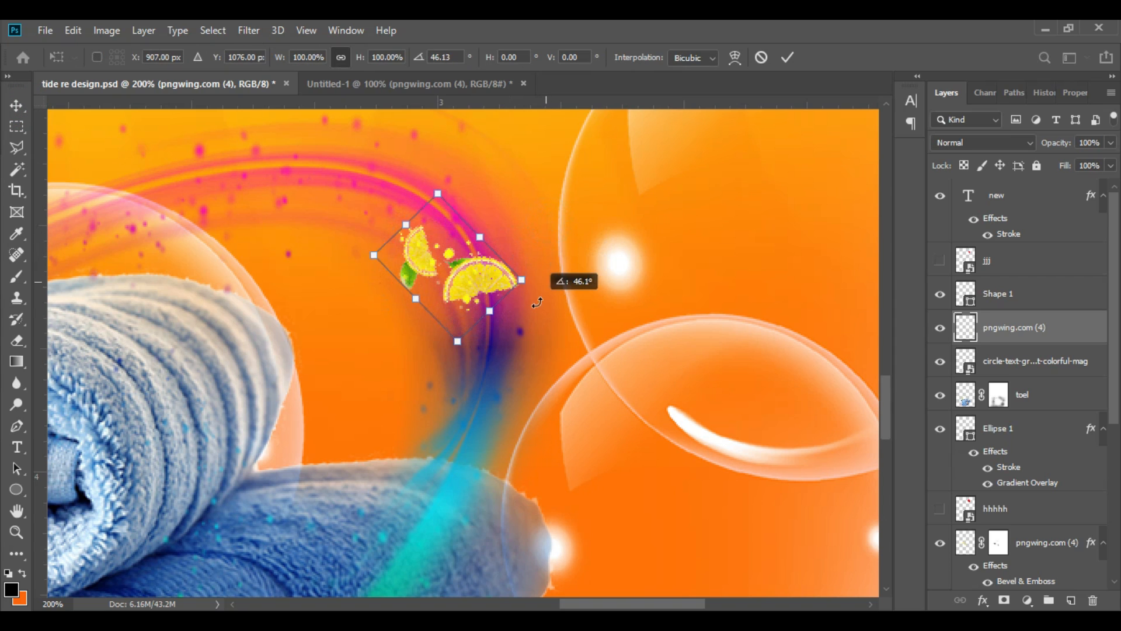
pyautogui.click(788, 57)
pyautogui.hotkey('ctrl', '-')
pyautogui.hotkey('ctrl', '-')
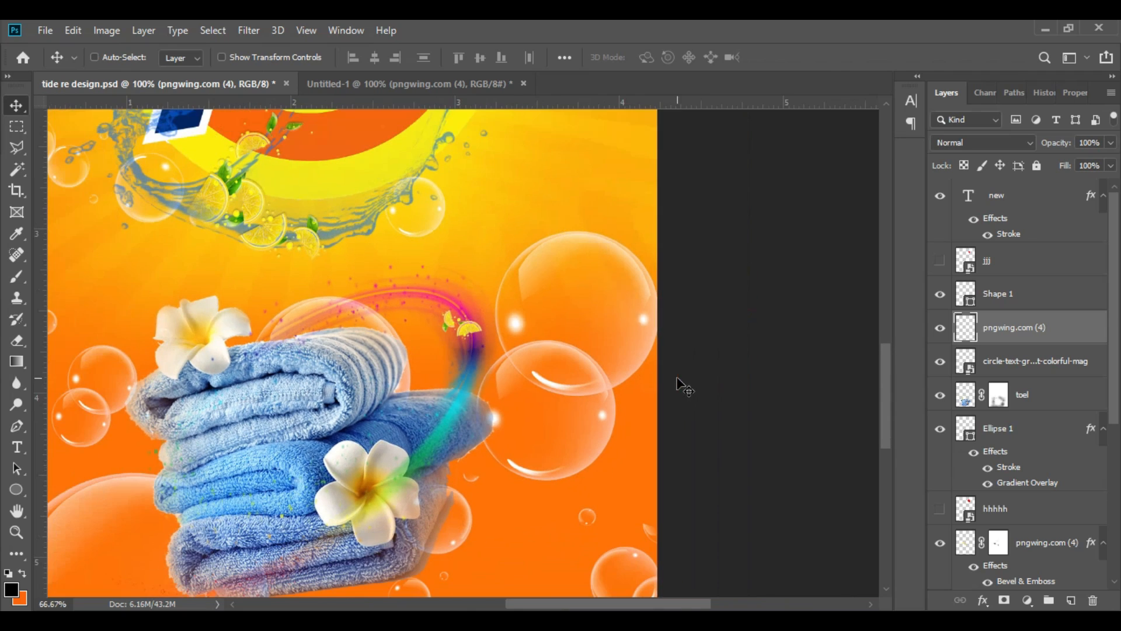
# Step: Duplicate the pair of lemon slices and place the copy above the top towel, beside the upper flower
pyautogui.click(973, 331)
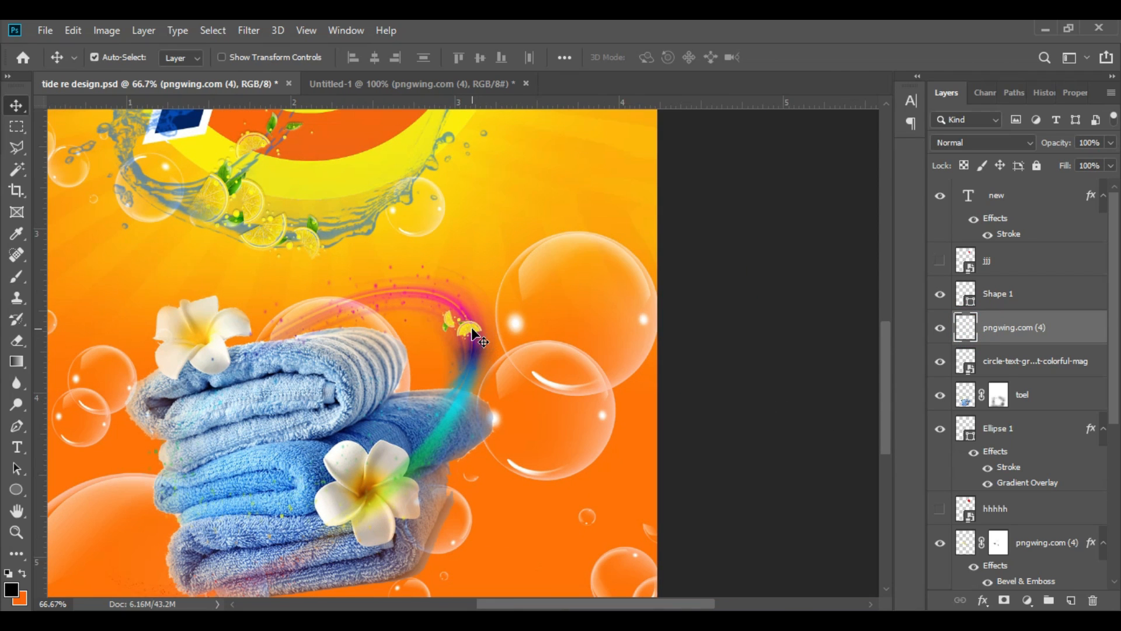
pyautogui.moveTo(474, 334); pyautogui.dragTo(373, 312)
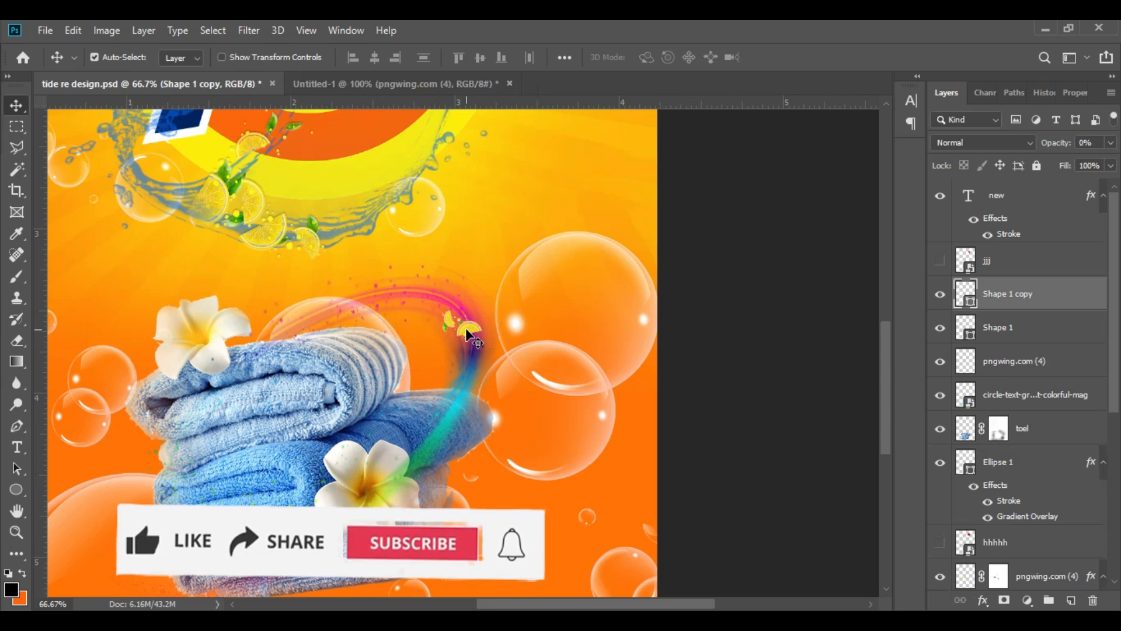
pyautogui.moveTo(467, 333); pyautogui.dragTo(366, 288)
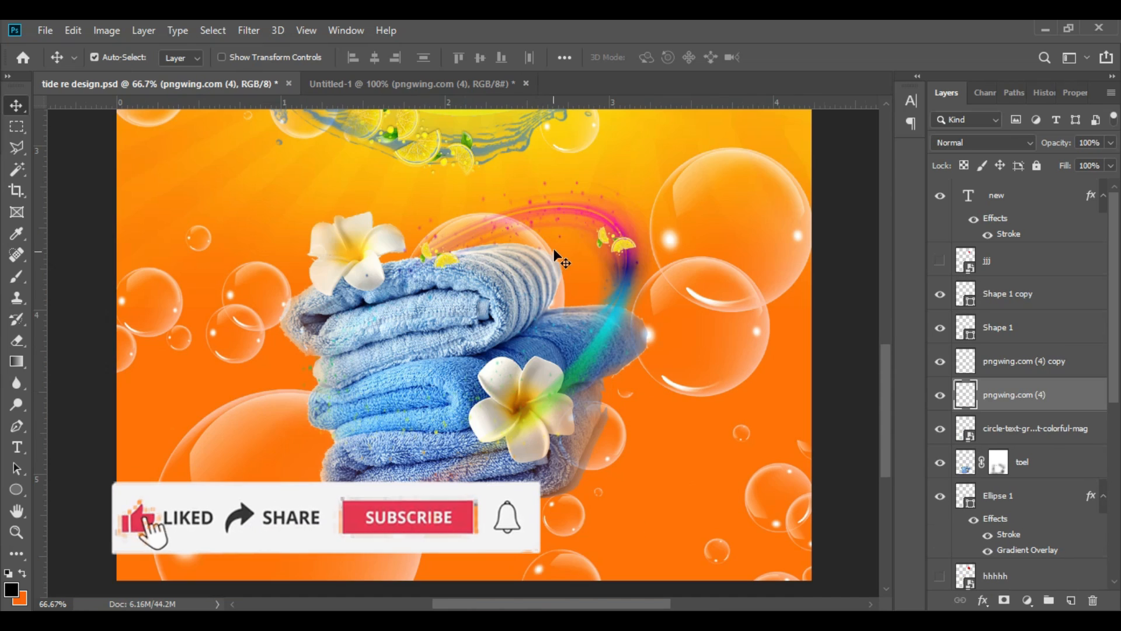
pyautogui.click(444, 257)
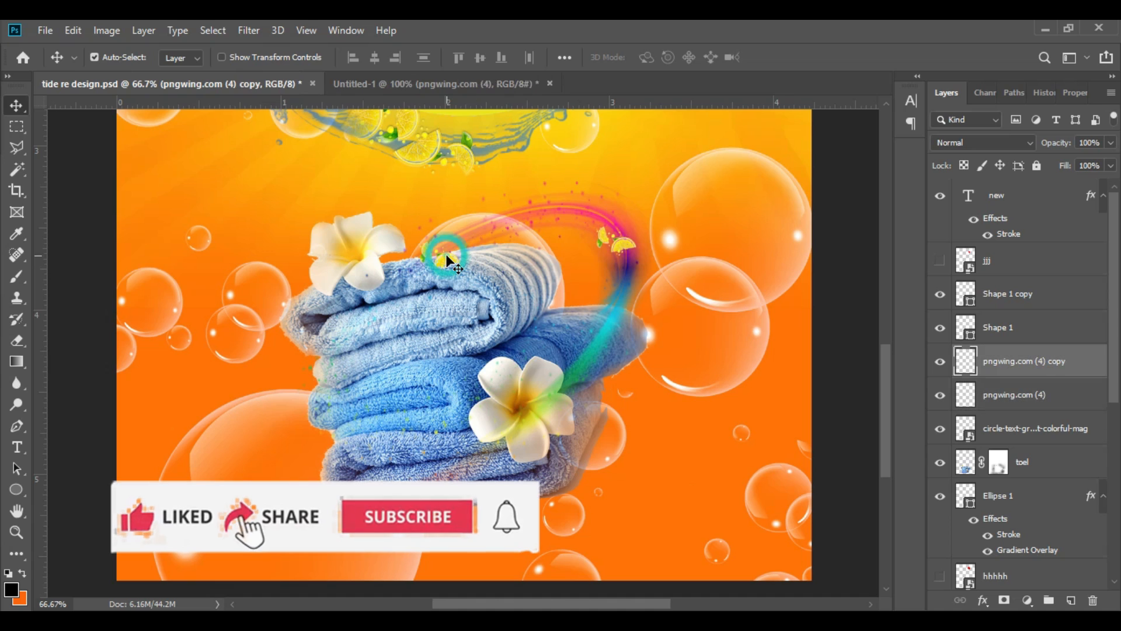
# Step: Enlarge the copied lemon slices to 172.71% and nudge them slightly to the right along the top towel
pyautogui.hotkey('ctrl', 't')
pyautogui.moveTo(461, 239); pyautogui.dragTo(499, 216)
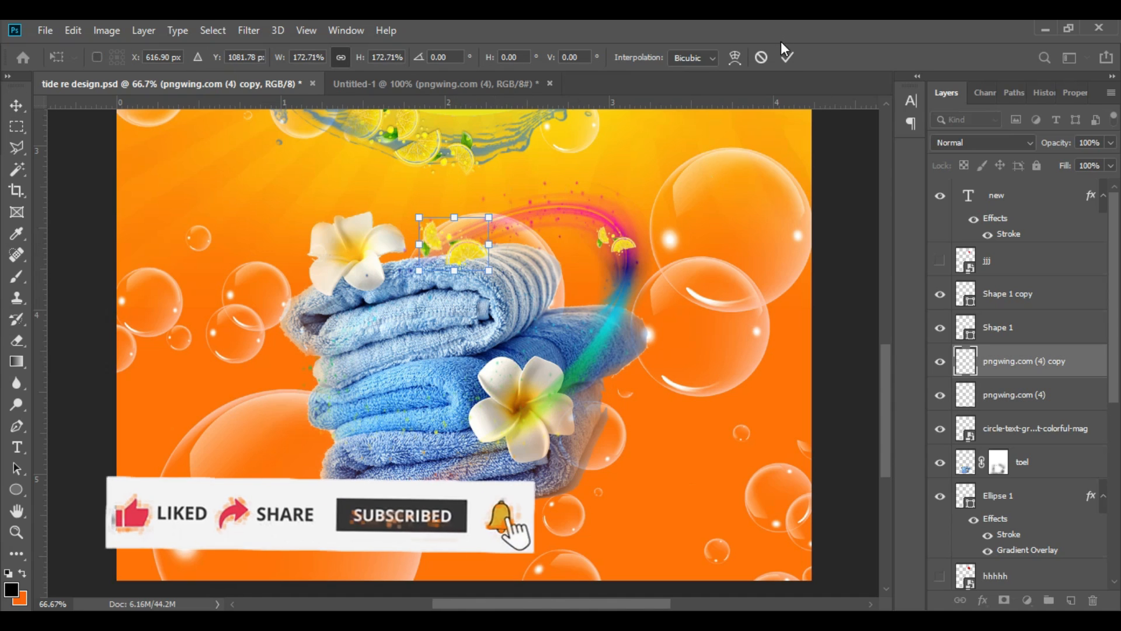
pyautogui.click(786, 57)
pyautogui.moveTo(468, 251); pyautogui.dragTo(473, 251)
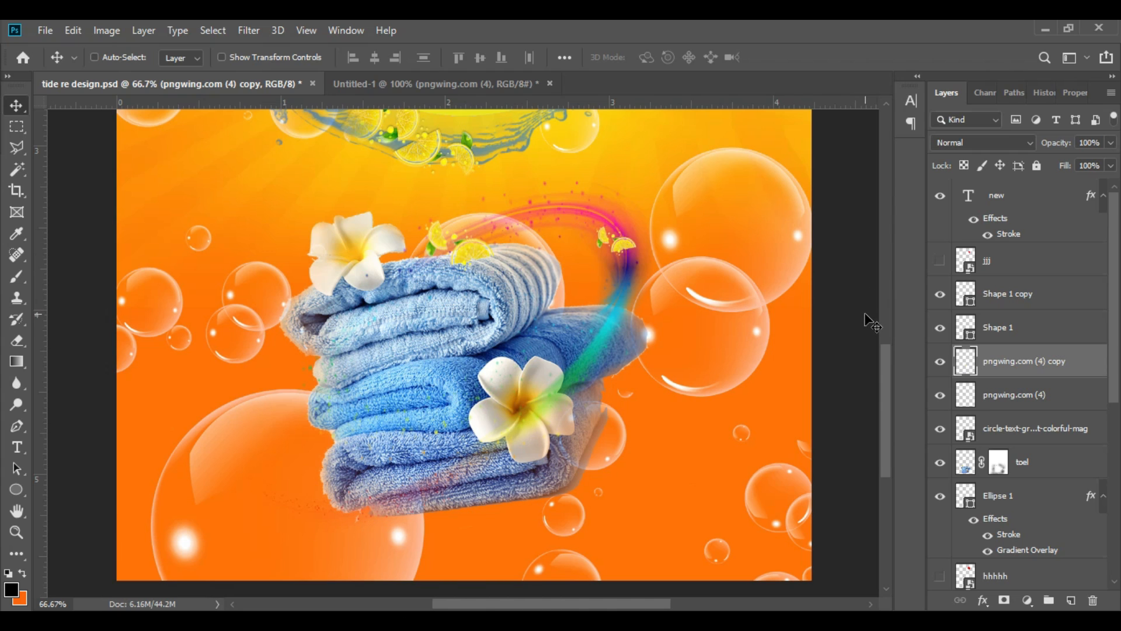
pyautogui.hotkey('ctrl', '-')
pyautogui.hotkey('ctrl', '-')
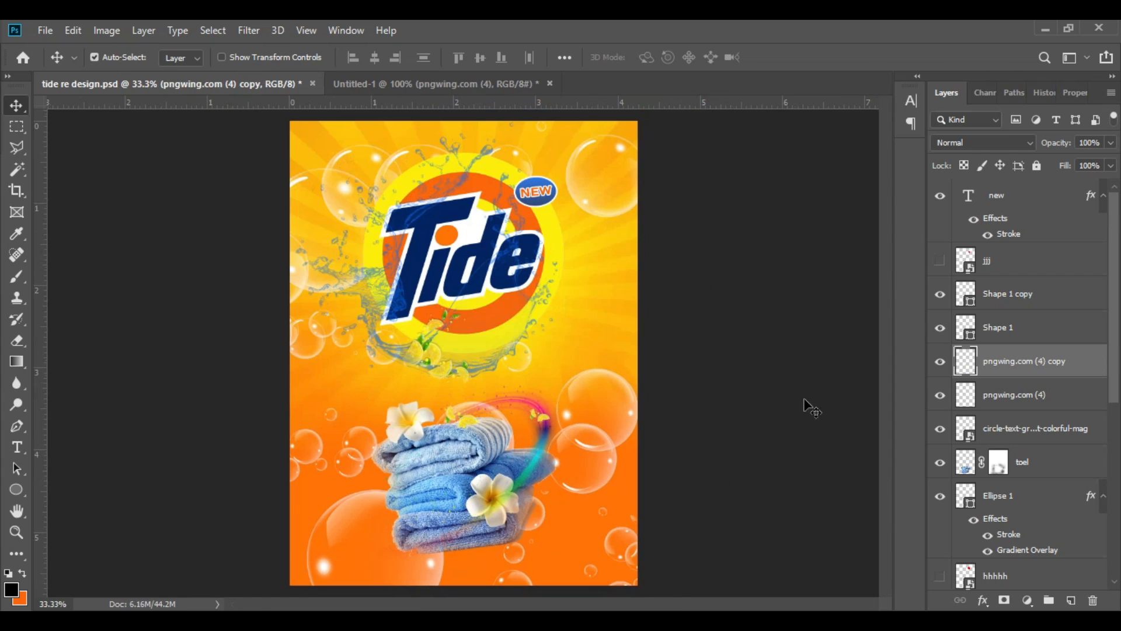
# Step: Hide the lemon slices on the swirl's bend and add the dark blue text NEW FORMULA below the Tide logo
pyautogui.click(543, 423)
pyautogui.click(16, 447)
pyautogui.click(496, 361)
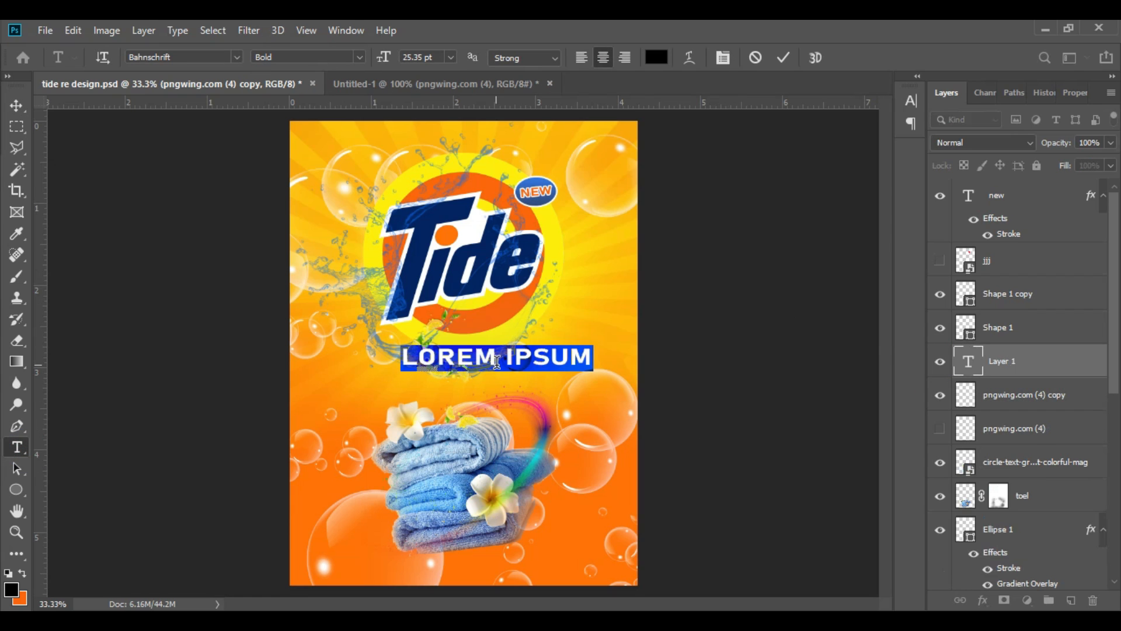
pyautogui.write('NEW FORMULA')
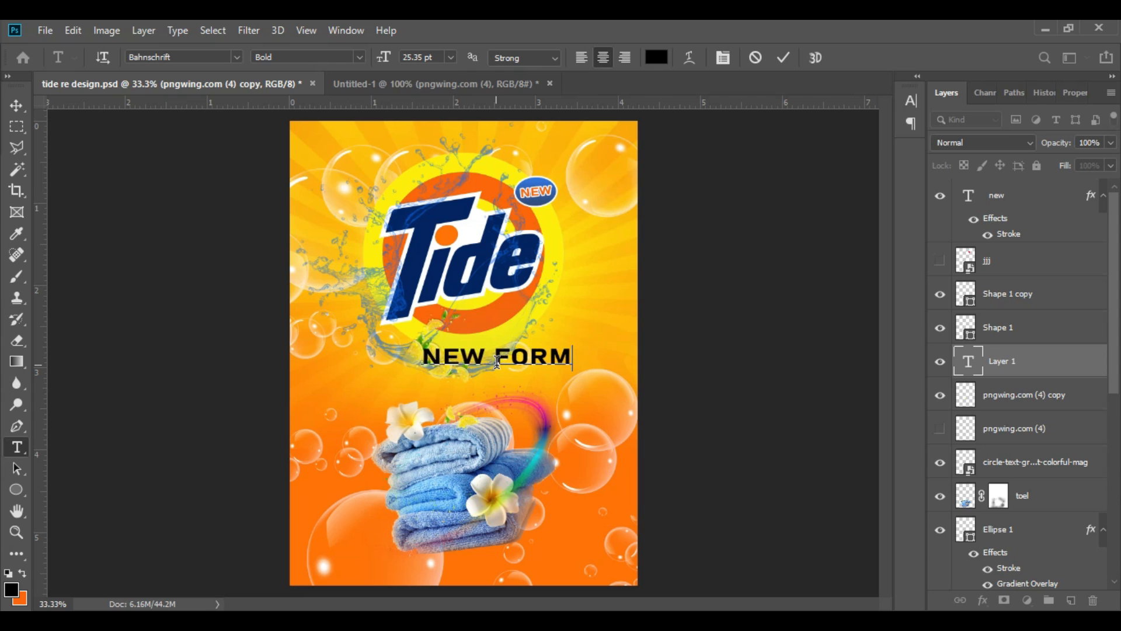
pyautogui.hotkey('ctrl', 'a')
pyautogui.click(656, 56)
pyautogui.click(931, 177)
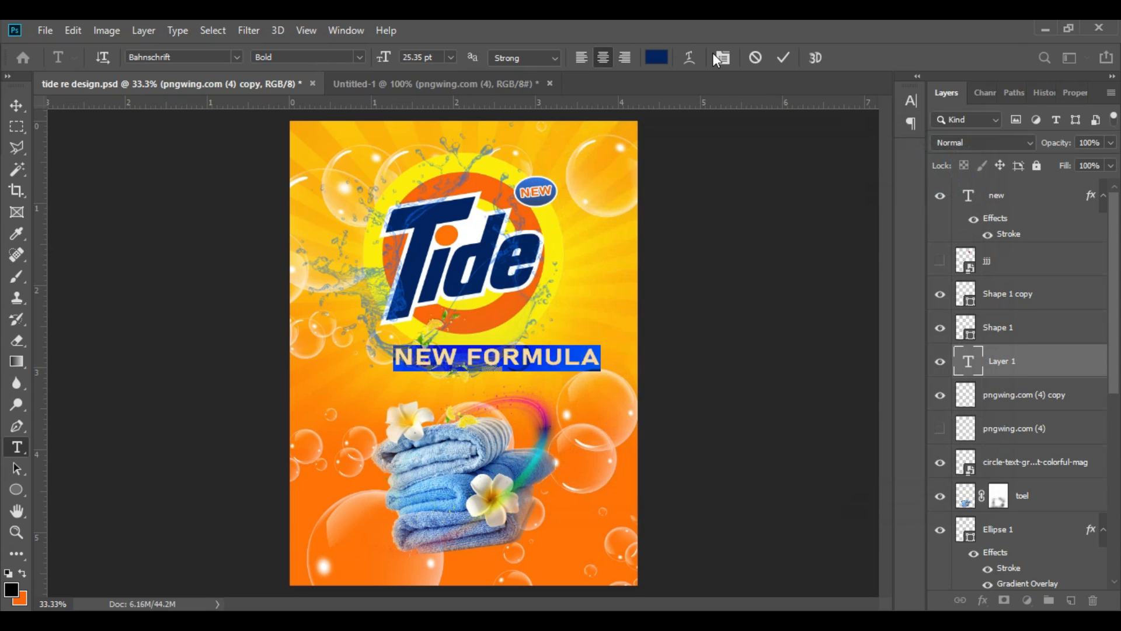
# Step: Set the tracking of the NEW FORMULA text to 0 and commit the text
pyautogui.click(722, 56)
pyautogui.click(883, 159)
pyautogui.click(864, 167)
pyautogui.click(881, 159)
pyautogui.click(850, 252)
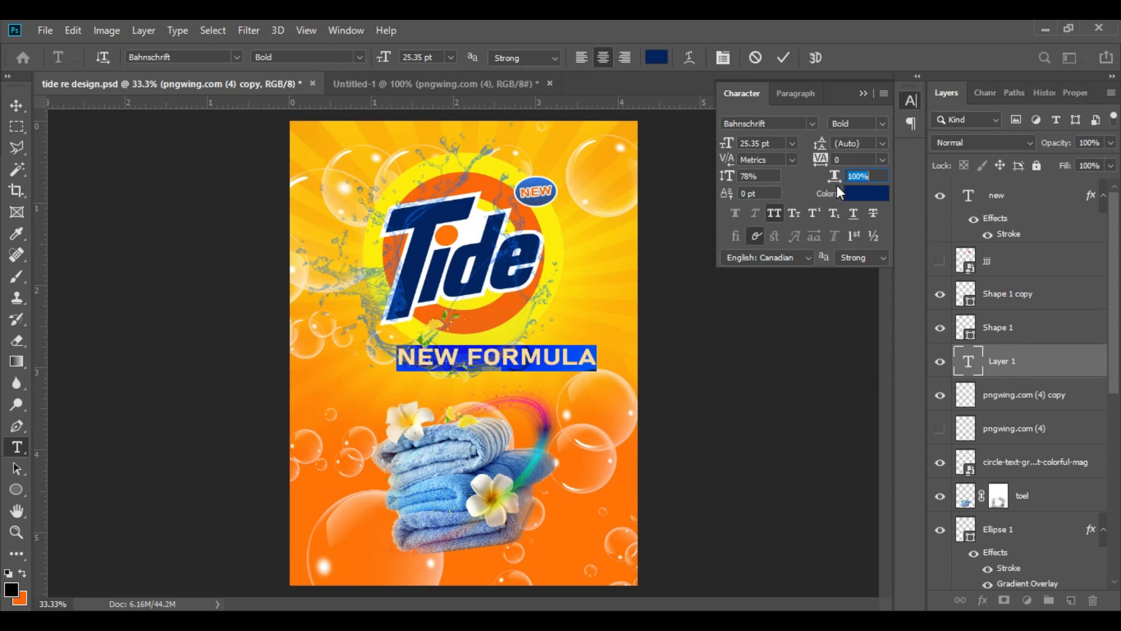
pyautogui.click(783, 57)
# Step: Change the NEW FORMULA text to Ebrima Bold at 16.35 pt and increase its vertical scale
pyautogui.tripleClick(530, 352)
pyautogui.click(237, 56)
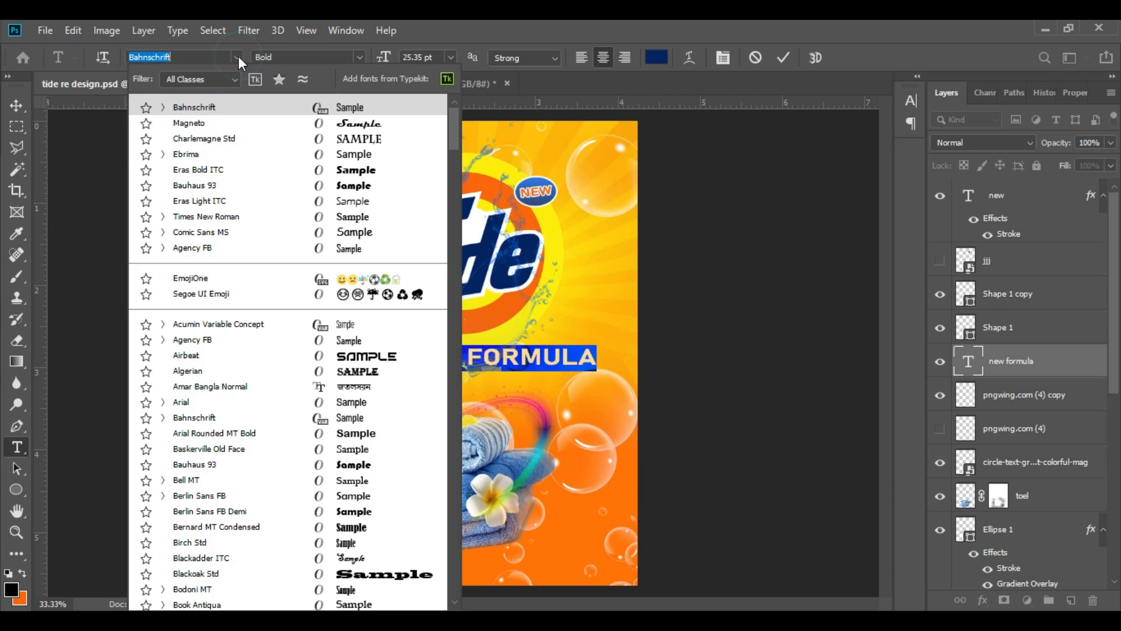
pyautogui.click(218, 158)
pyautogui.moveTo(387, 60); pyautogui.dragTo(376, 60)
pyautogui.click(724, 57)
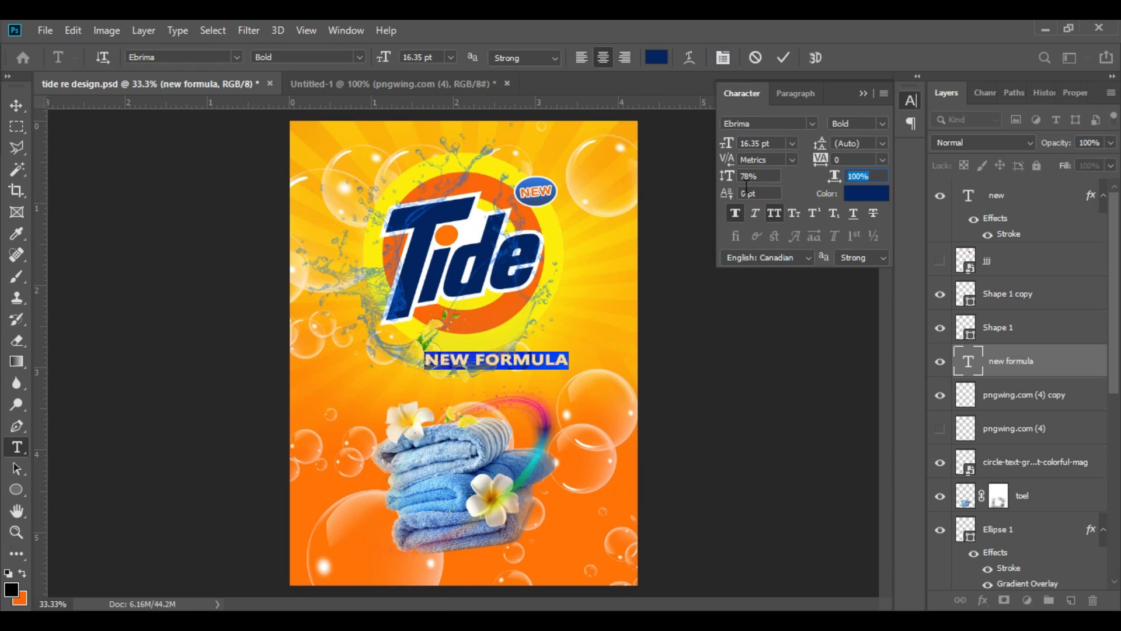
pyautogui.click(859, 97)
pyautogui.click(783, 57)
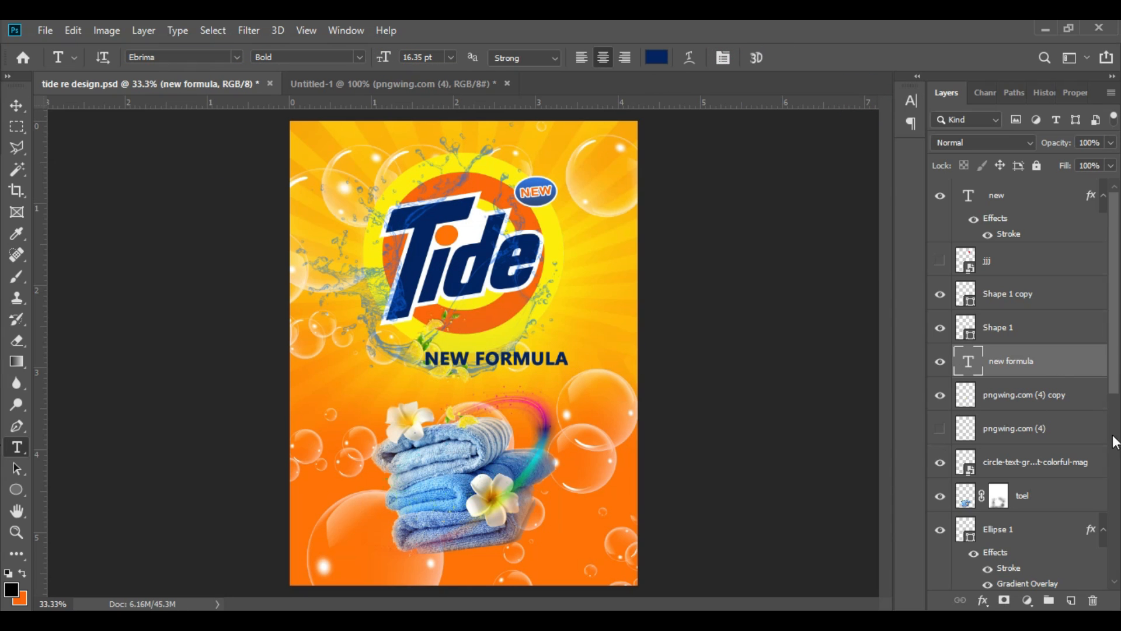
# Step: Bring the NEW FORMULA layer to the top of the stack and give it a white outside stroke
pyautogui.hotkey('ctrl', 'shift', ']')
pyautogui.click(1009, 474)
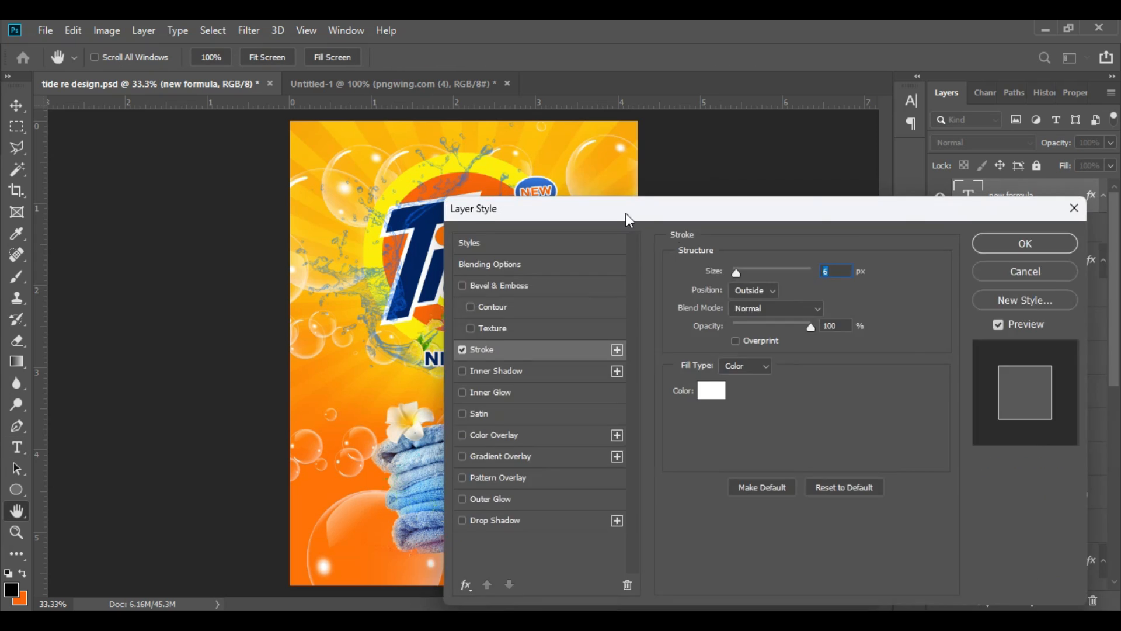
pyautogui.moveTo(862, 285); pyautogui.dragTo(862, 289)
pyautogui.click(1105, 258)
# Step: Scale NEW FORMULA to 70.39%, rotate it -8.74° and seat it on the lower rim of the logo circle
pyautogui.hotkey('ctrl', 't')
pyautogui.moveTo(569, 369); pyautogui.dragTo(526, 364)
pyautogui.moveTo(541, 383); pyautogui.dragTo(505, 322)
pyautogui.moveTo(554, 292); pyautogui.dragTo(560, 307)
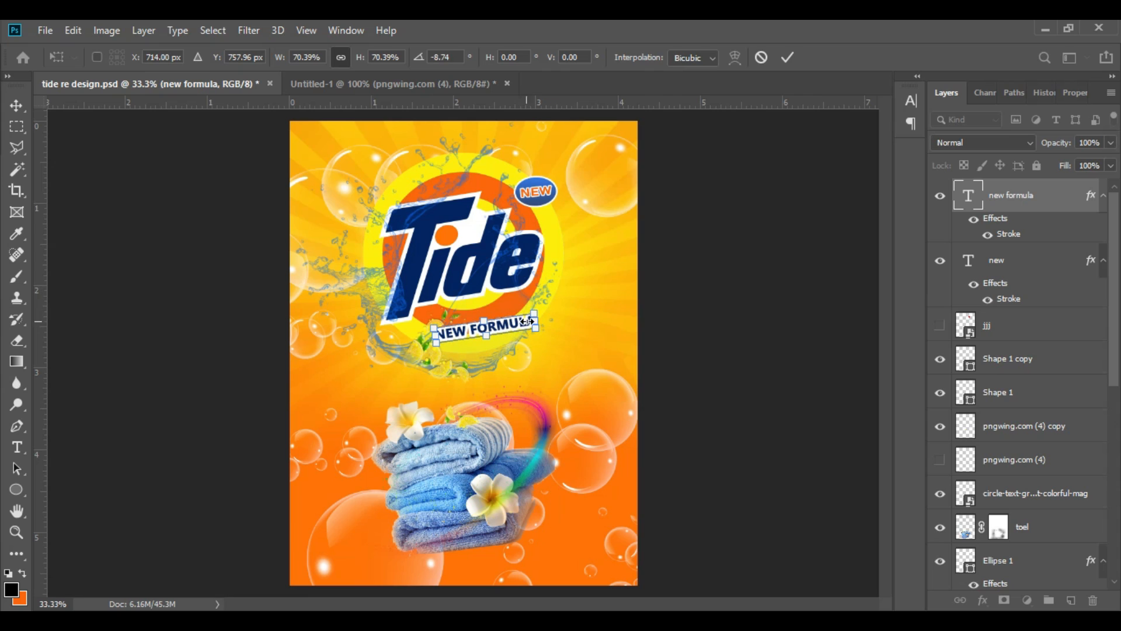
pyautogui.click(787, 57)
# Step: Add a placeholder text line, LOREM XIPSUMX, just below NEW FORMULA in dark blue Ebrima Bold
pyautogui.click(16, 106)
pyautogui.click(435, 354)
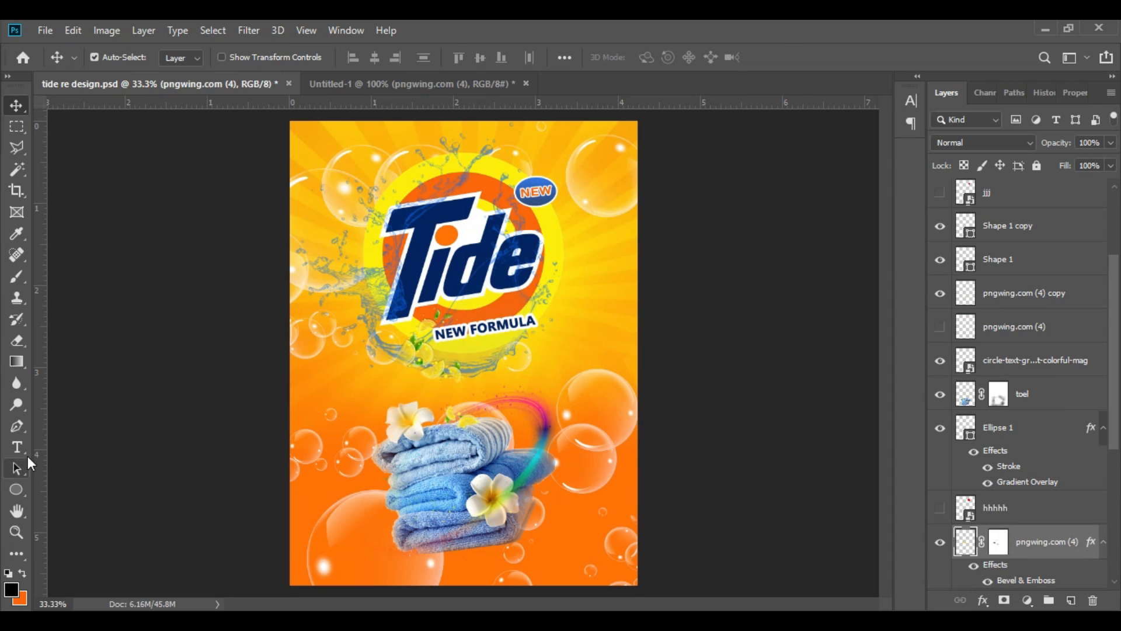
pyautogui.click(17, 448)
pyautogui.click(470, 355)
pyautogui.write('X')
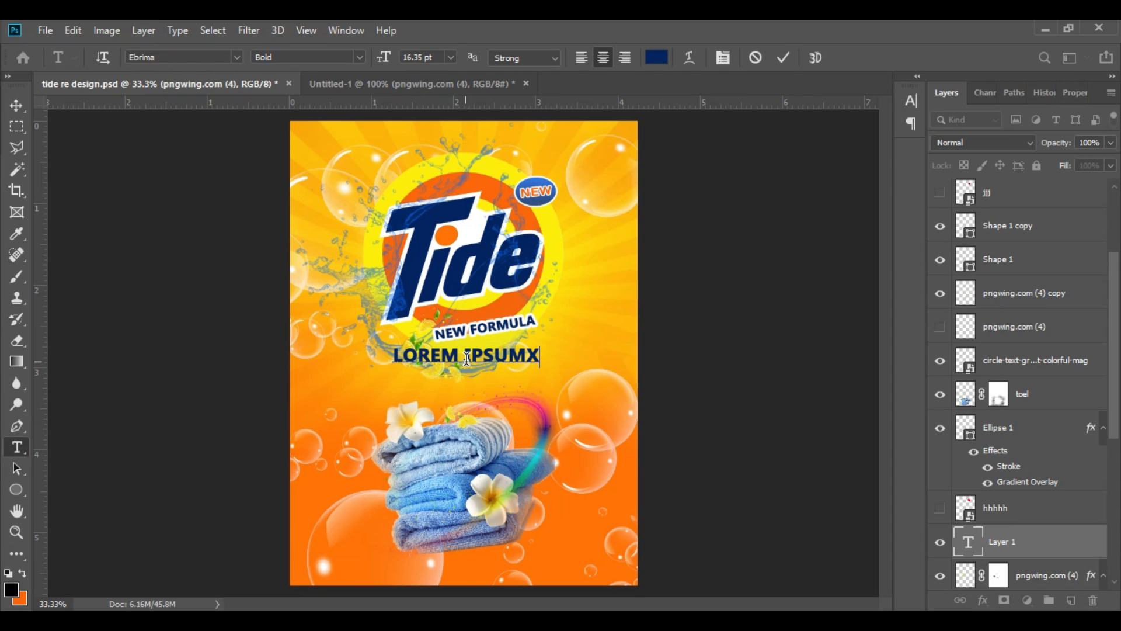
pyautogui.click(467, 356)
pyautogui.write('X')
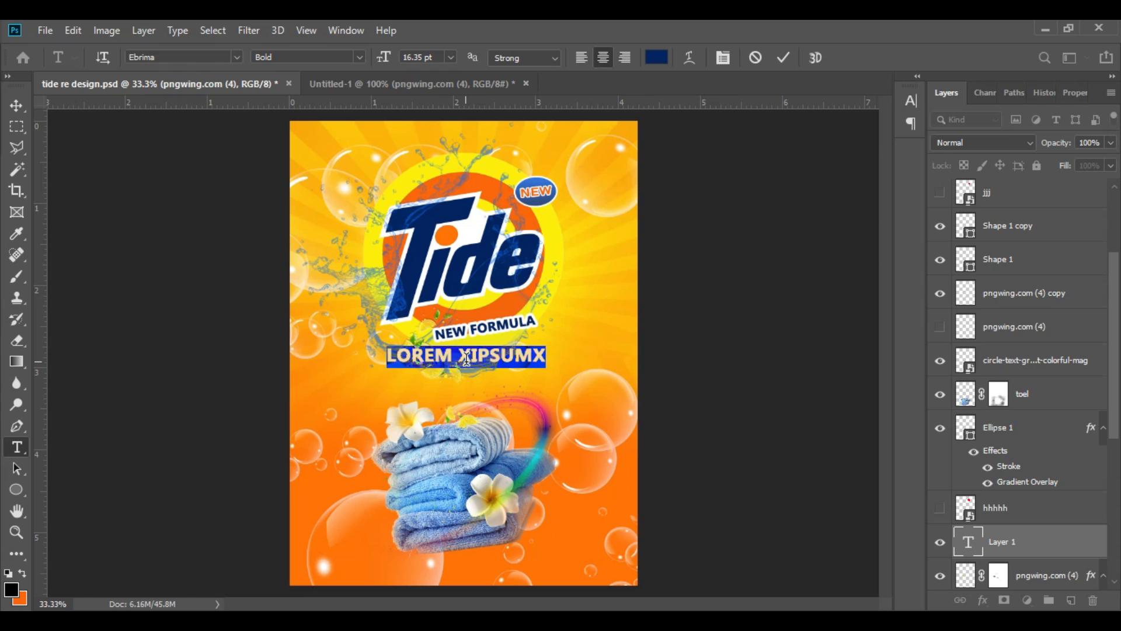
pyautogui.click(783, 58)
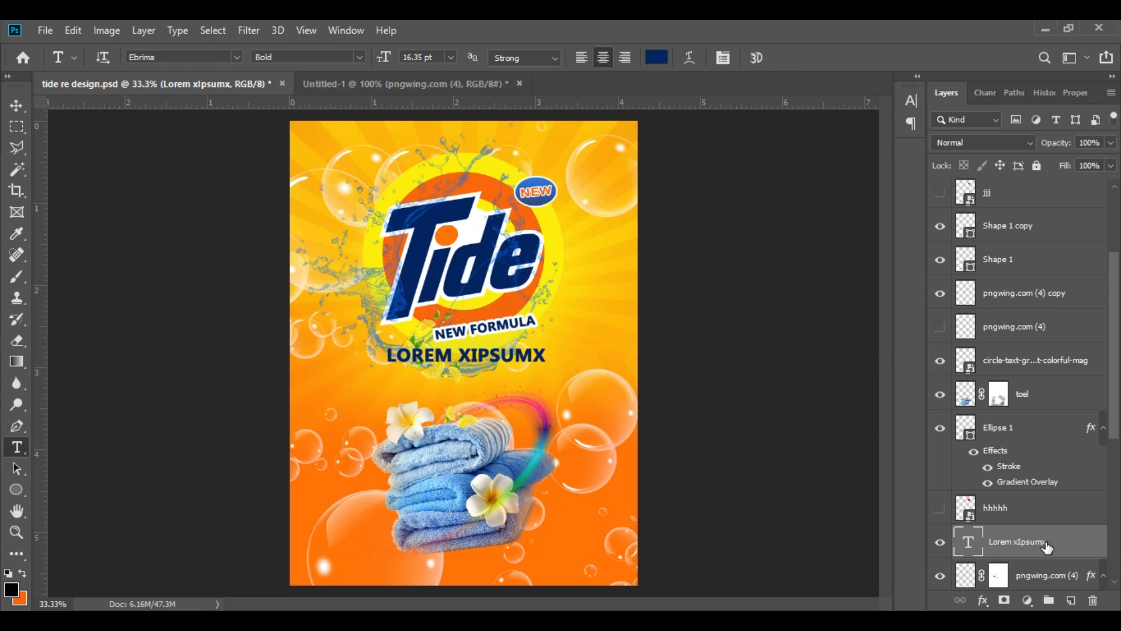
# Step: Move the hidden hhhhh layer above Shape 1 copy and replace the placeholder text with 2X POWER
pyautogui.moveTo(1028, 507); pyautogui.dragTo(1038, 205)
pyautogui.moveTo(545, 355); pyautogui.dragTo(351, 360)
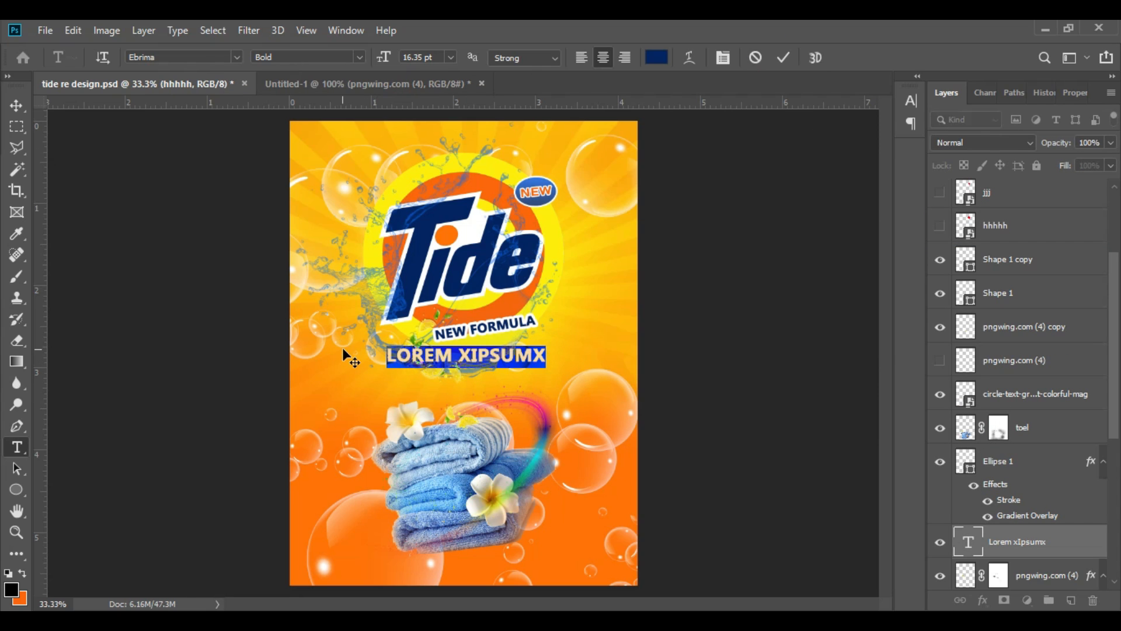
pyautogui.press('Num_Lock')
pyautogui.write('2X POWER')
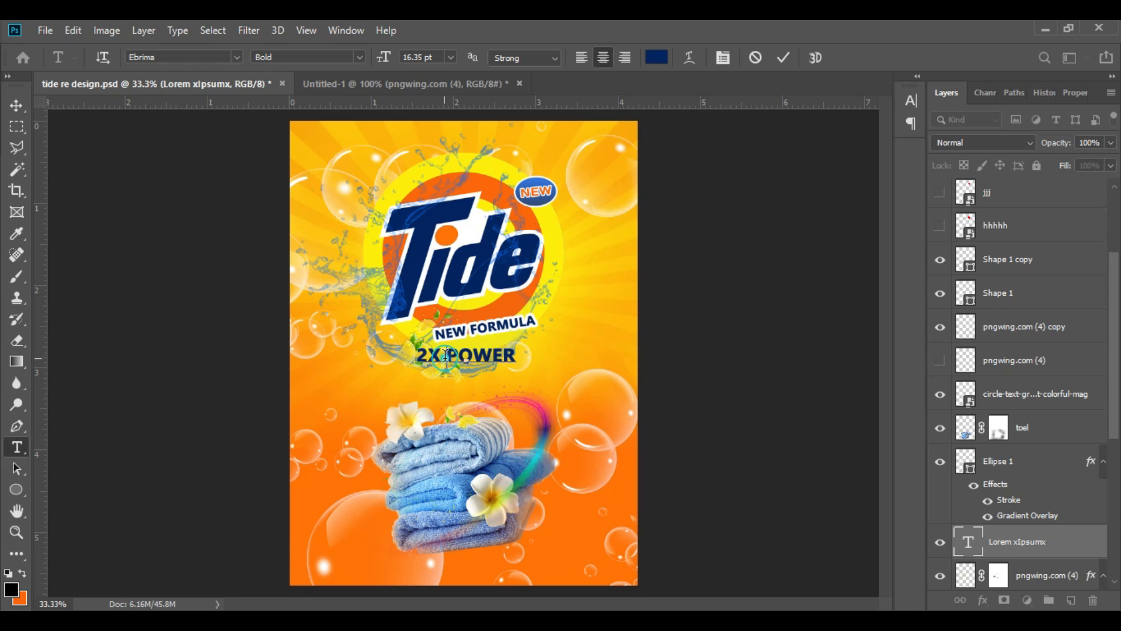
# Step: Enlarge the 2X characters relative to POWER and adjust the vertical scale of the whole text line
pyautogui.moveTo(445, 355); pyautogui.dragTo(416, 356)
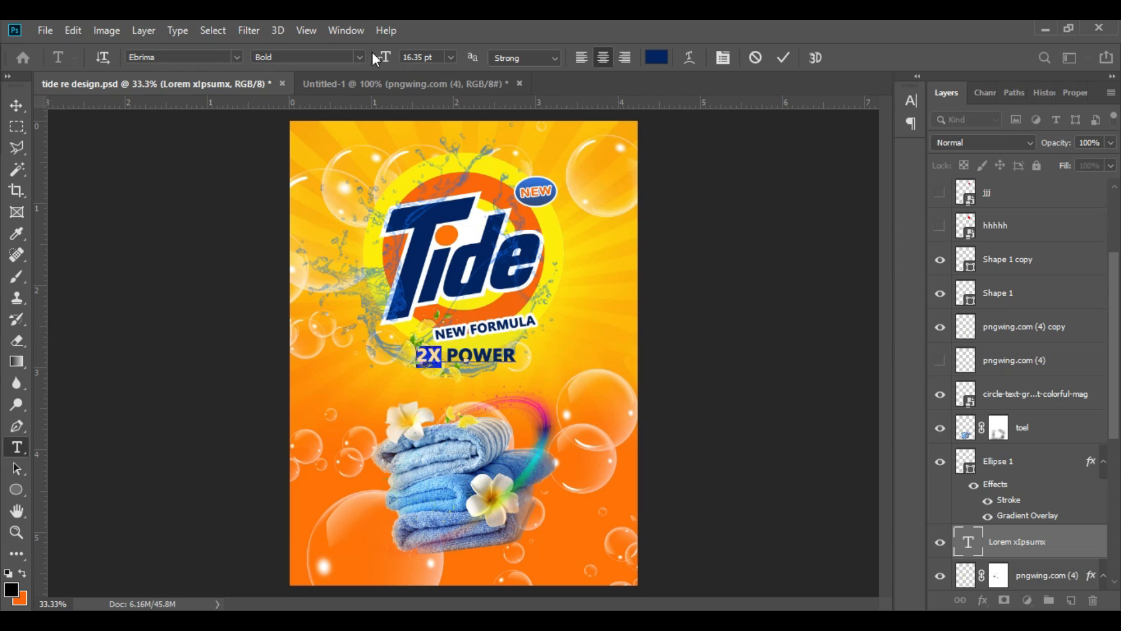
pyautogui.moveTo(380, 57); pyautogui.dragTo(388, 58)
pyautogui.tripleClick(473, 359)
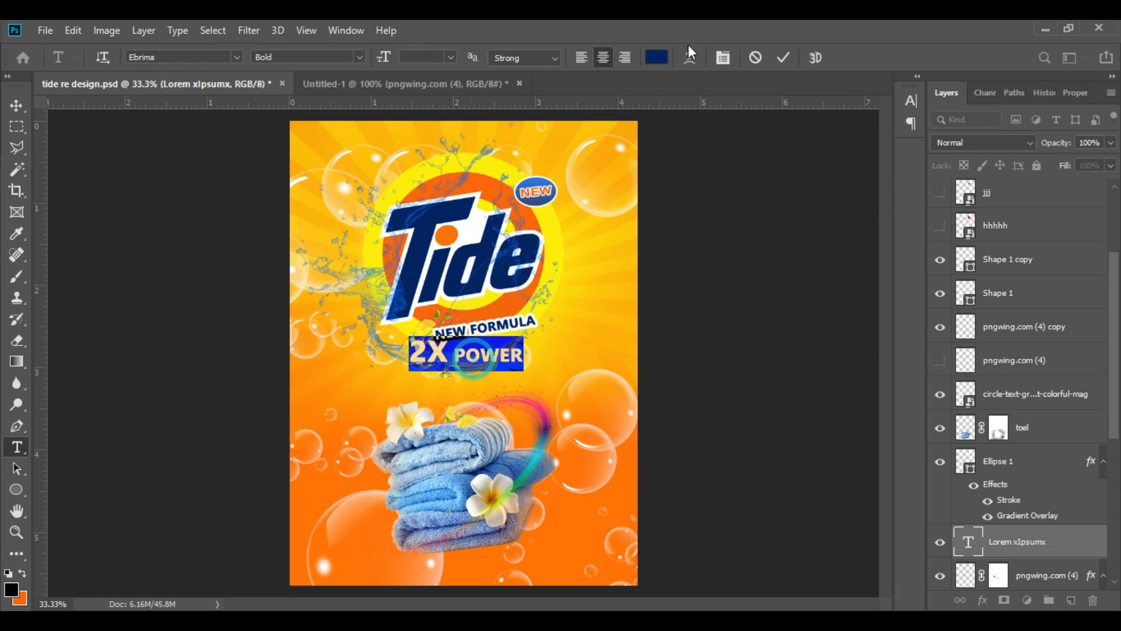
pyautogui.click(723, 57)
pyautogui.moveTo(727, 176); pyautogui.dragTo(739, 177)
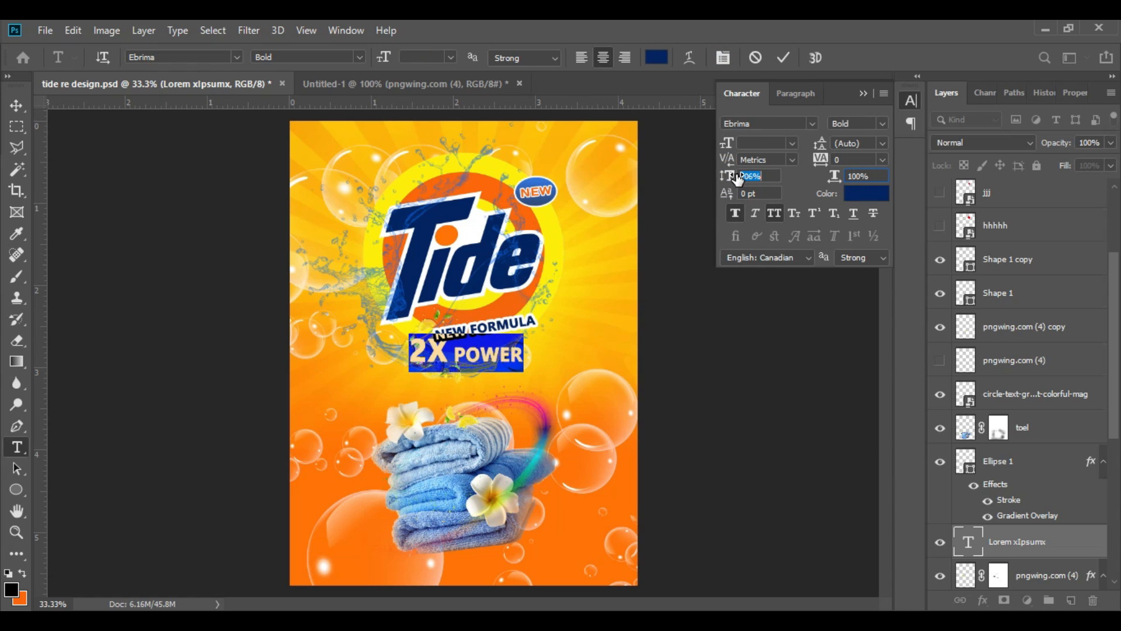
pyautogui.click(864, 94)
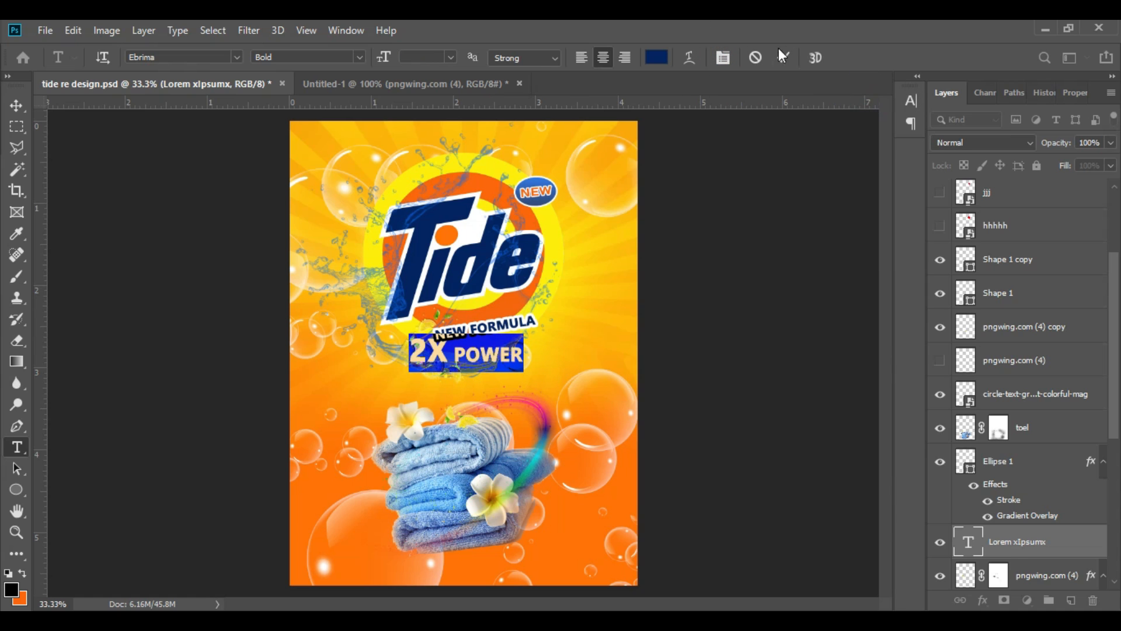
pyautogui.click(783, 57)
# Step: Rotate the 2X POWER text counterclockwise to match the slant of NEW FORMULA and move it into line beneath it
pyautogui.hotkey('ctrl', '+')
pyautogui.click(21, 114)
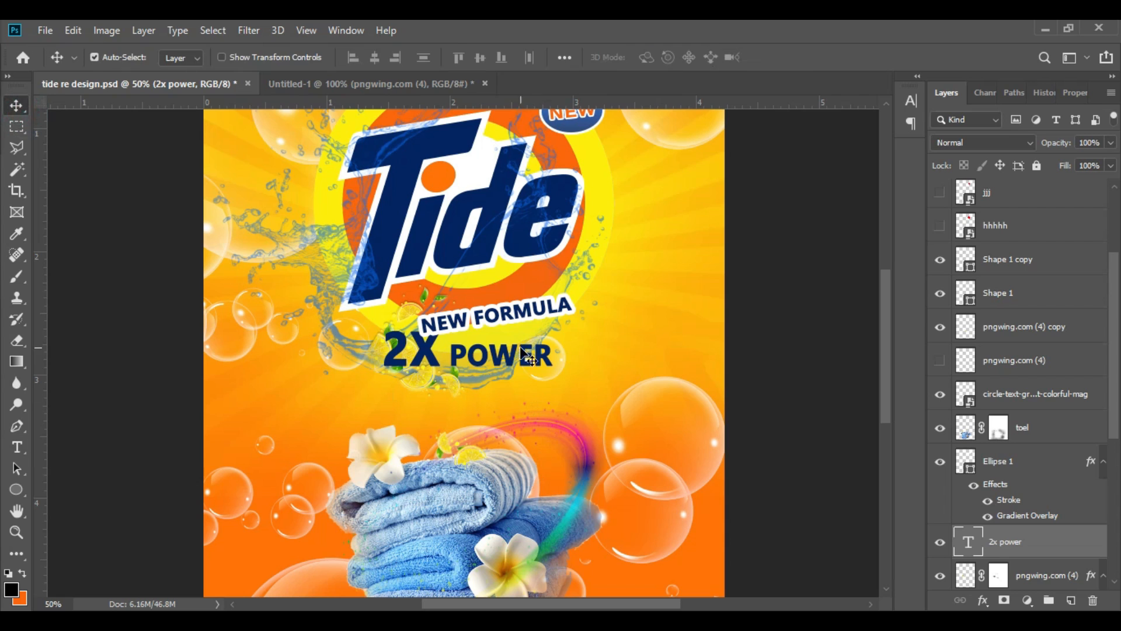
pyautogui.hotkey('ctrl', 't')
pyautogui.moveTo(595, 385); pyautogui.dragTo(620, 347)
pyautogui.click(788, 57)
pyautogui.moveTo(523, 362); pyautogui.dragTo(534, 322)
# Step: Shrink NEW FORMULA slightly and scale 2X POWER to 92.28%, placing it directly beneath NEW FORMULA
pyautogui.click(514, 310)
pyautogui.hotkey('ctrl', 't')
pyautogui.click(786, 57)
pyautogui.moveTo(524, 360); pyautogui.dragTo(504, 358)
pyautogui.hotkey('ctrl', 't')
pyautogui.moveTo(558, 391); pyautogui.dragTo(540, 359)
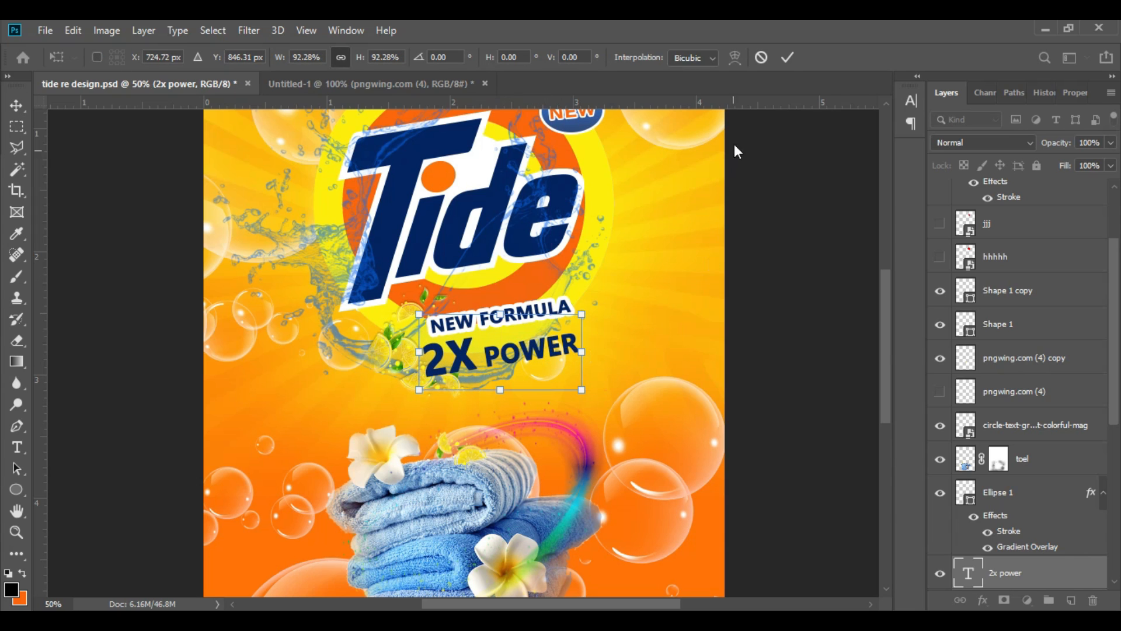
pyautogui.click(788, 57)
# Step: Bring the 2X POWER layer to the top of the stack and add a 10 px white outside stroke
pyautogui.moveTo(1036, 572); pyautogui.dragTo(1030, 217)
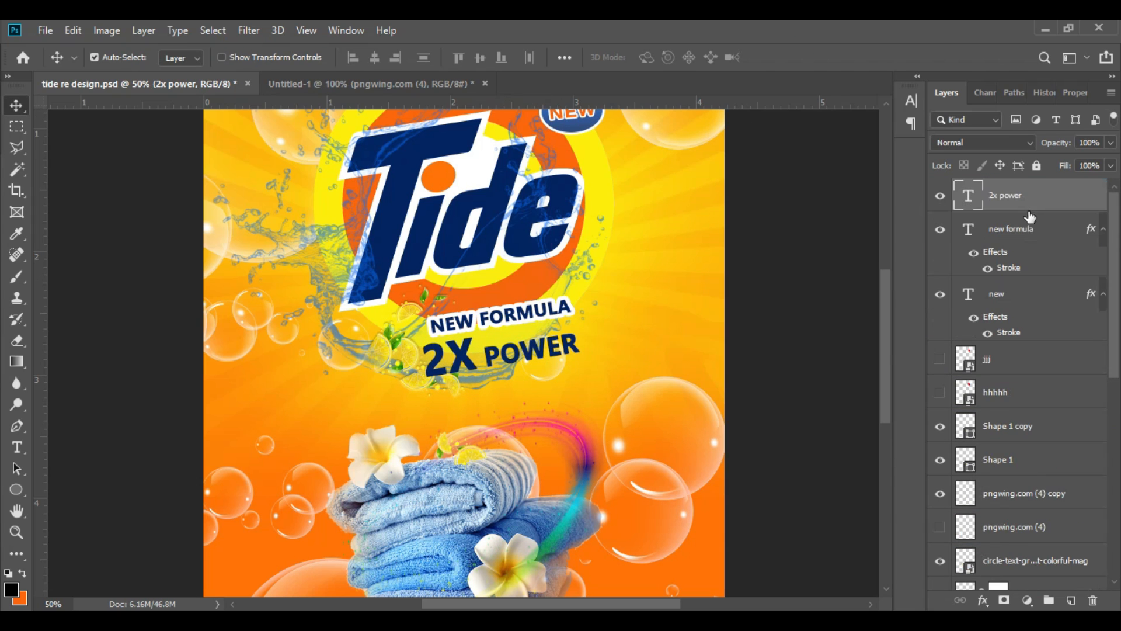
pyautogui.click(982, 599)
pyautogui.click(1005, 479)
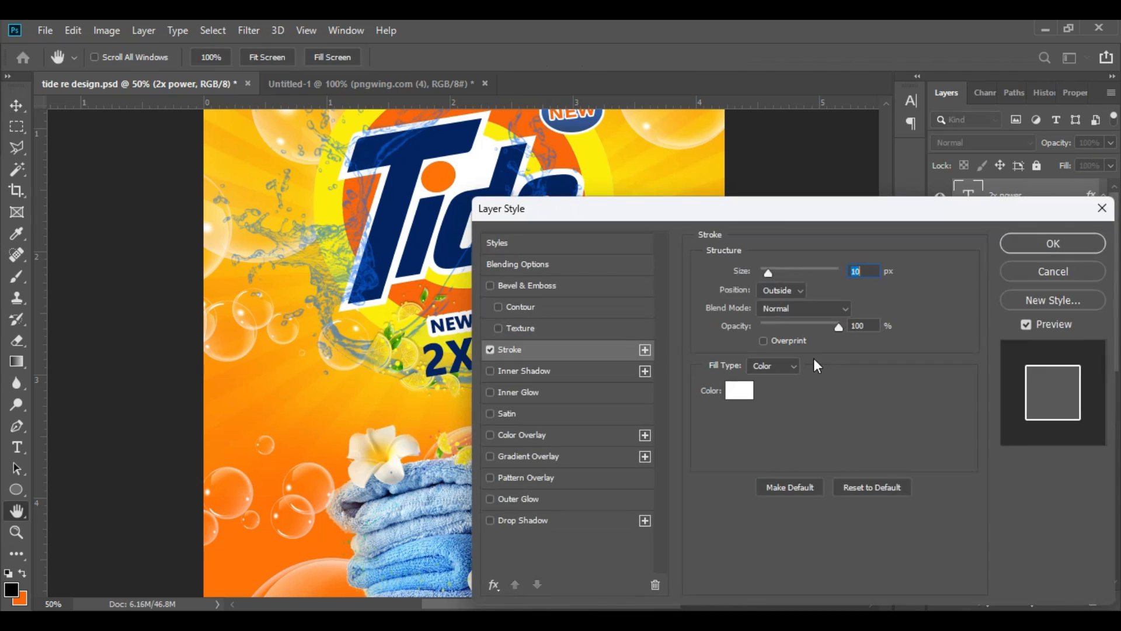
pyautogui.click(1064, 243)
# Step: Shift NEW FORMULA to the right, move 2X POWER slightly up and left, and fine-tune the tilt of 2X POWER
pyautogui.moveTo(503, 320); pyautogui.dragTo(495, 315)
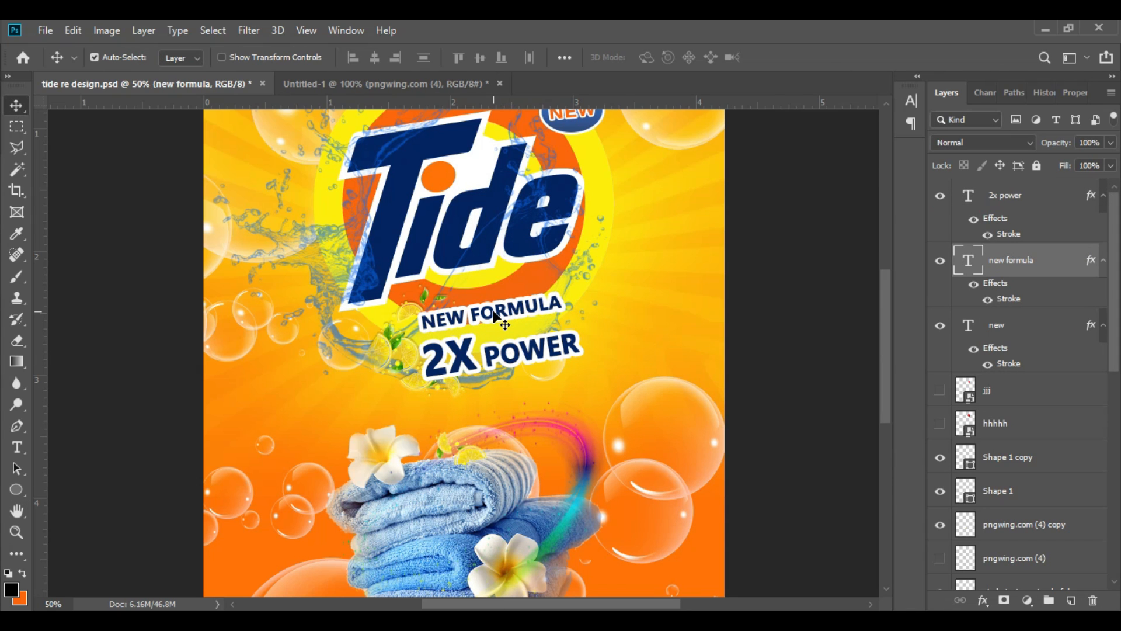
pyautogui.moveTo(540, 307); pyautogui.dragTo(584, 305)
pyautogui.moveTo(516, 356); pyautogui.dragTo(503, 349)
pyautogui.hotkey('ctrl', 't')
pyautogui.moveTo(583, 305); pyautogui.dragTo(584, 307)
pyautogui.click(788, 57)
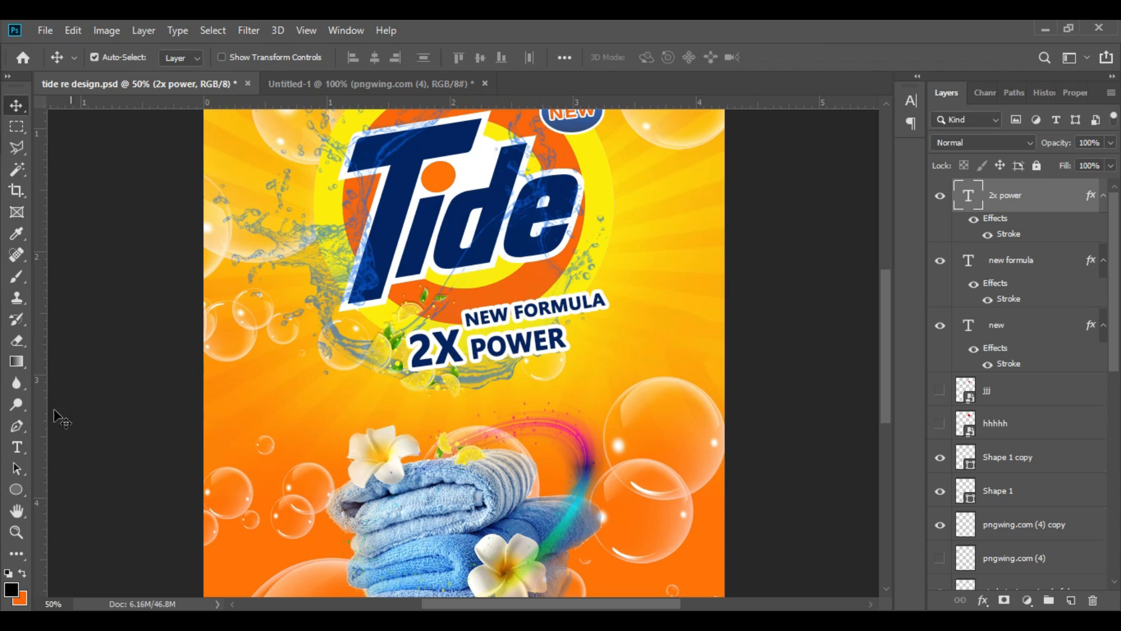
# Step: Reduce the font size of the 2X characters so they sit closer to the height of POWER
pyautogui.click(16, 446)
pyautogui.moveTo(462, 351); pyautogui.dragTo(411, 353)
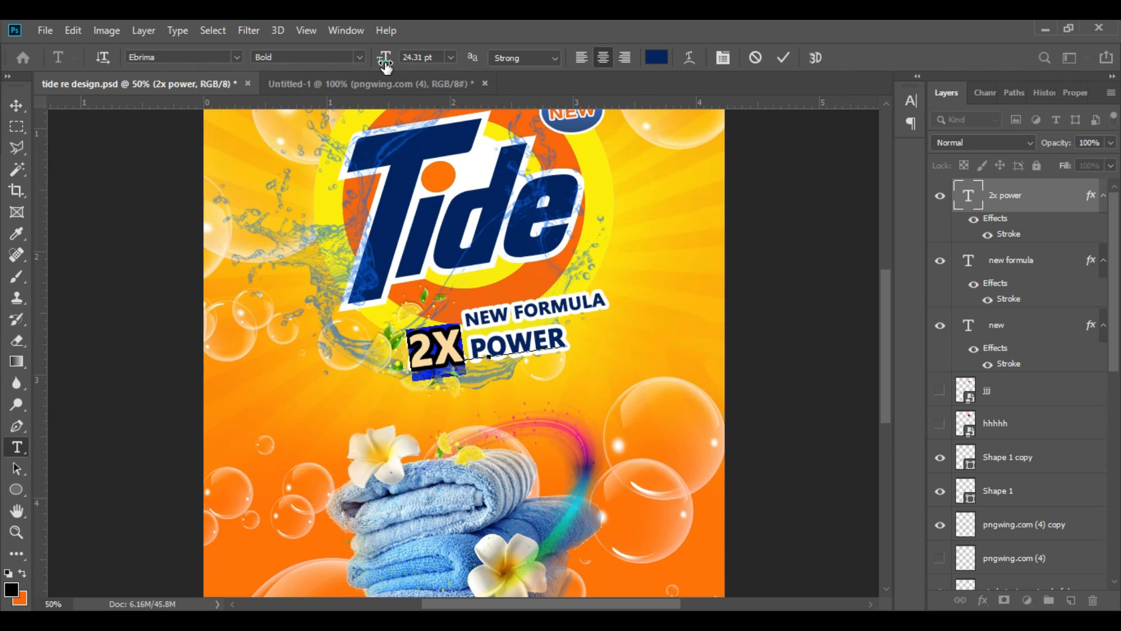
pyautogui.moveTo(385, 65); pyautogui.dragTo(381, 65)
pyautogui.click(783, 56)
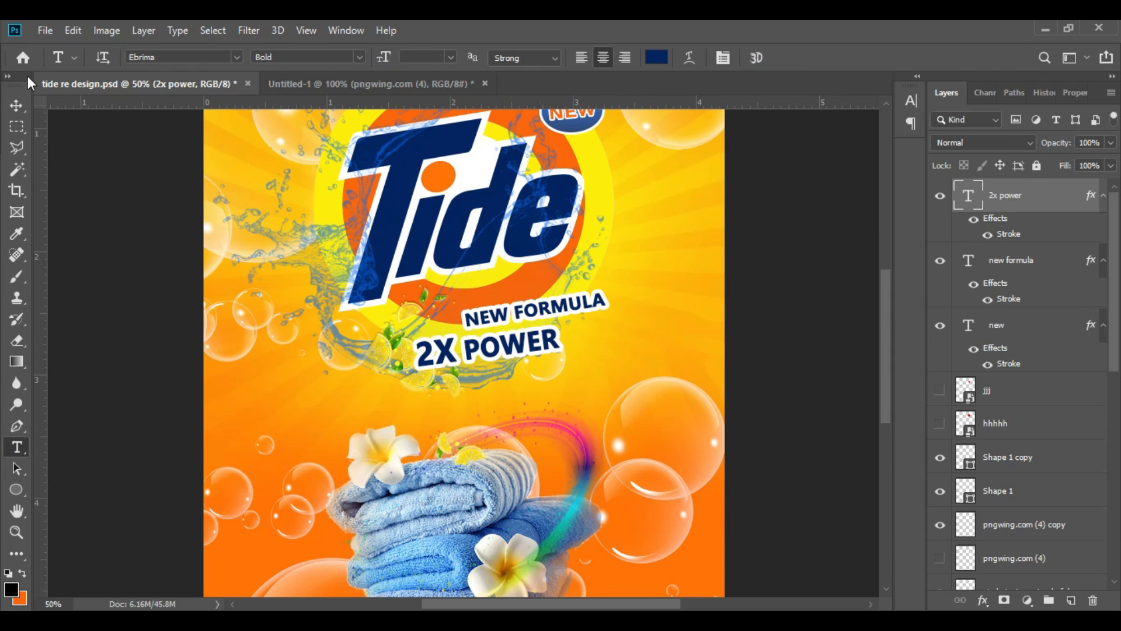
# Step: Nudge NEW FORMULA slightly left and up, and 2X POWER slightly up, to tighten both lines beneath the logo
pyautogui.click(17, 106)
pyautogui.moveTo(593, 302); pyautogui.dragTo(579, 304)
pyautogui.click(562, 361)
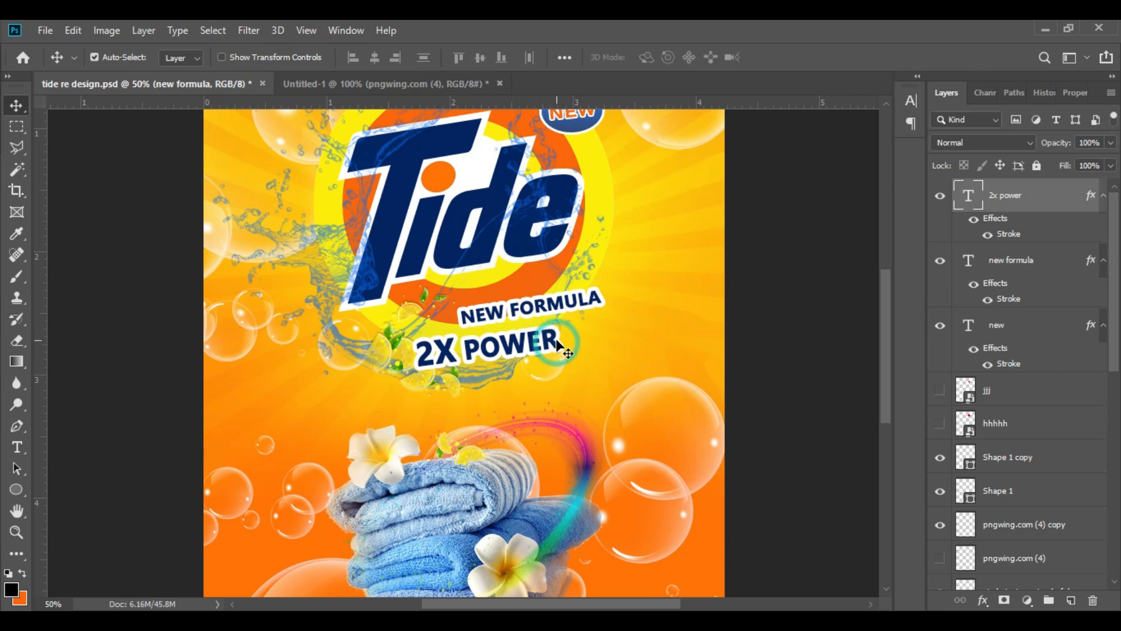
pyautogui.hotkey('ctrl', '-')
pyautogui.hotkey('ctrl', '-')
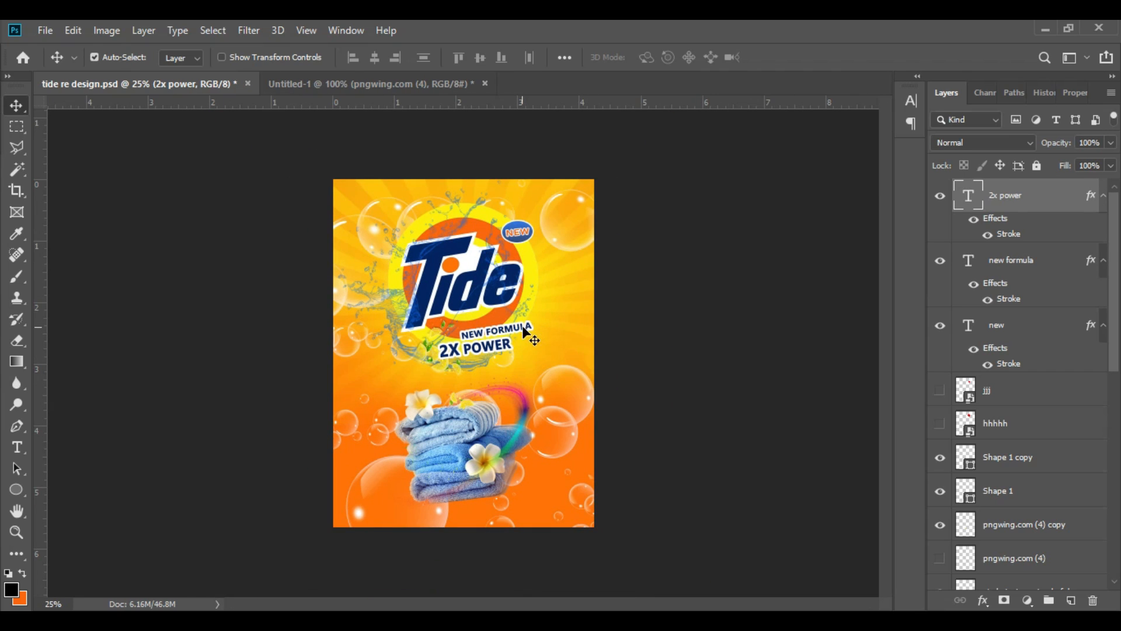
pyautogui.click(523, 327)
pyautogui.press('Up')
pyautogui.press('Up')
pyautogui.press('Up')
pyautogui.click(508, 343)
pyautogui.press('Up')
pyautogui.press('Up')
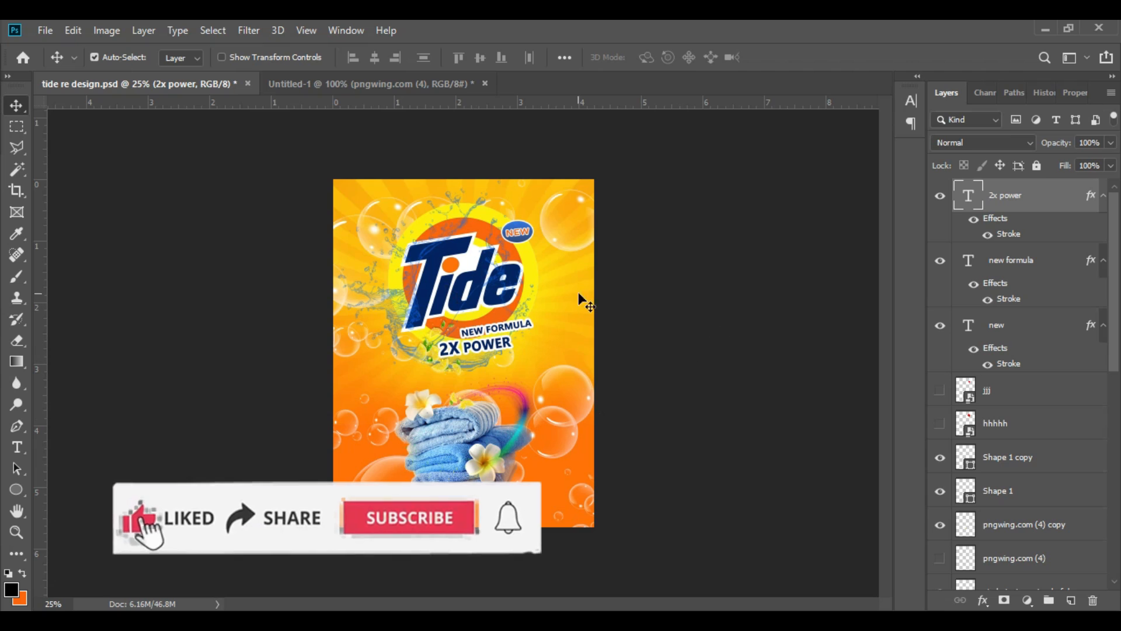
# Step: Add the text LONG LASTING in white (ffffff) beside the bottom towel near the package's lower edge
pyautogui.press('t')
pyautogui.click(527, 502)
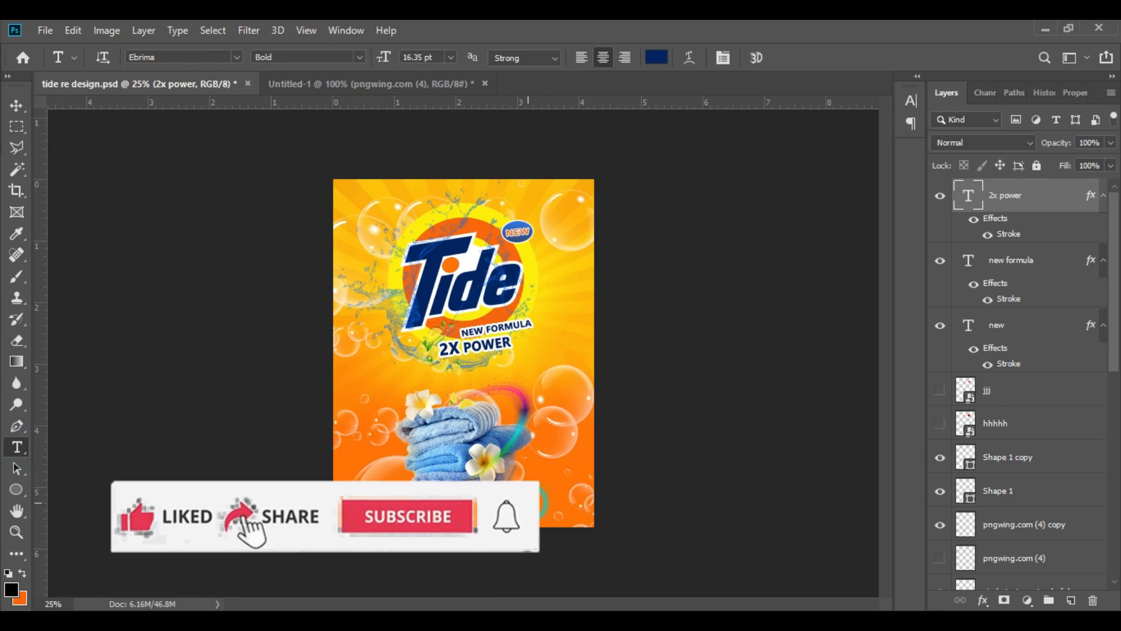
pyautogui.write('long lasting')
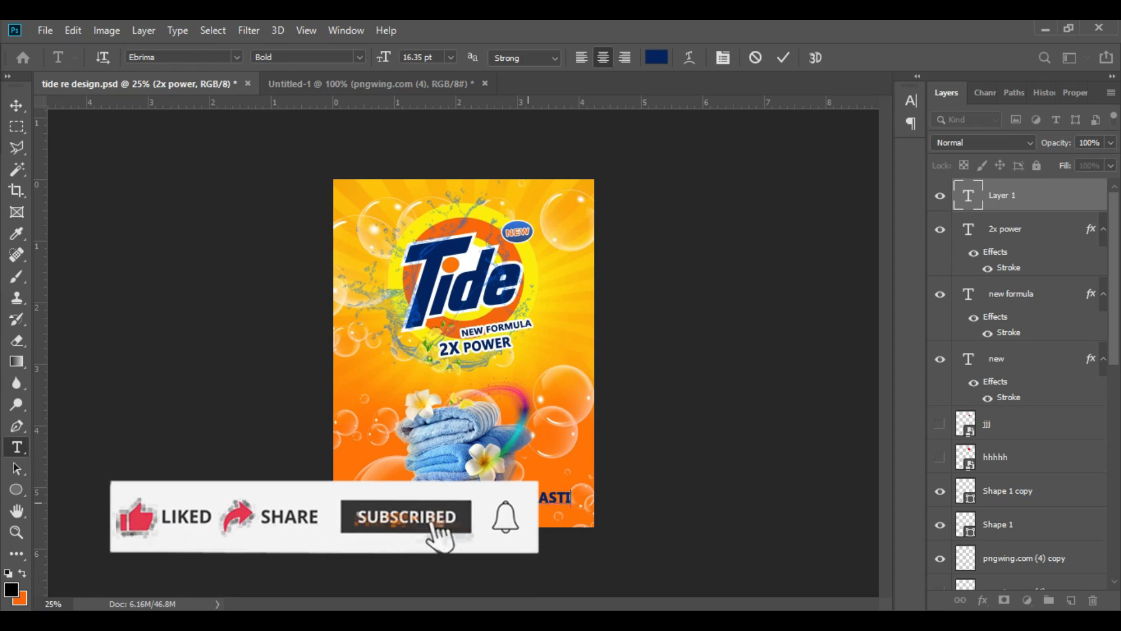
pyautogui.click(656, 57)
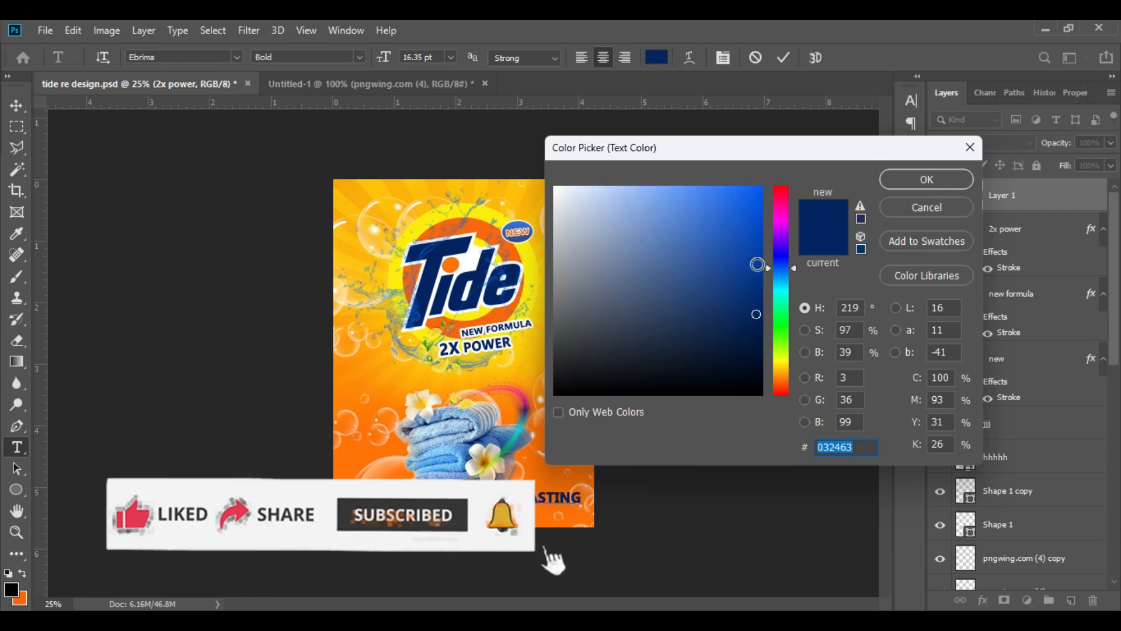
pyautogui.write('ffffff')
pyautogui.press('Return')
pyautogui.click(783, 57)
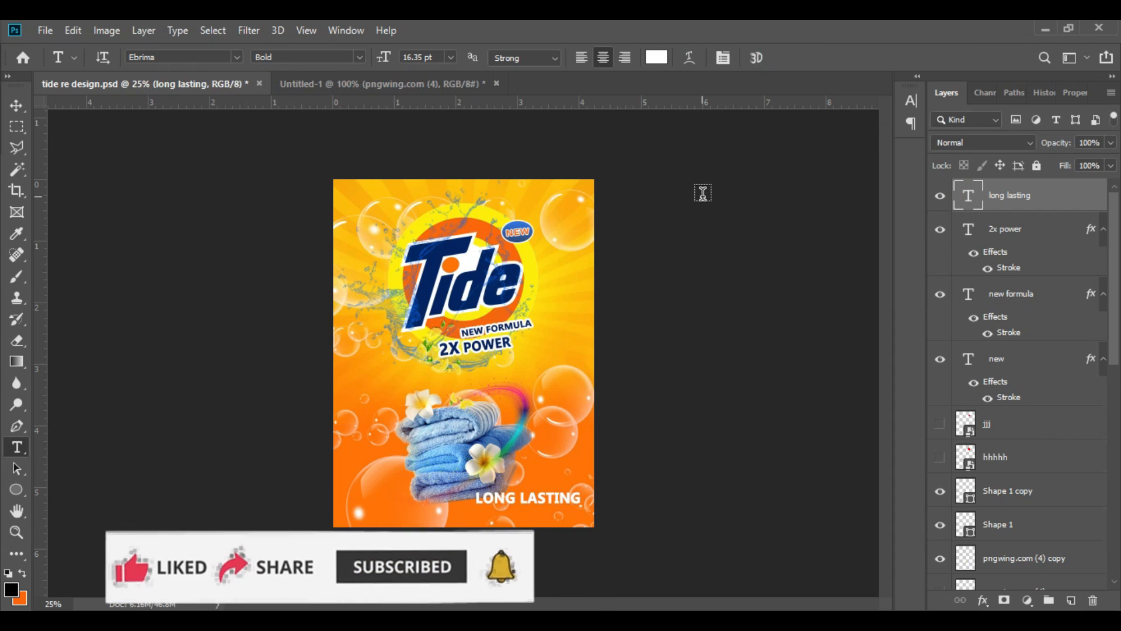
# Step: Scale the LONG LASTING text down to about 9 pt, anchored near the package's lower-right corner
pyautogui.hotkey('ctrl', '+')
pyautogui.scroll(-3, 778, 387)
pyautogui.click(16, 105)
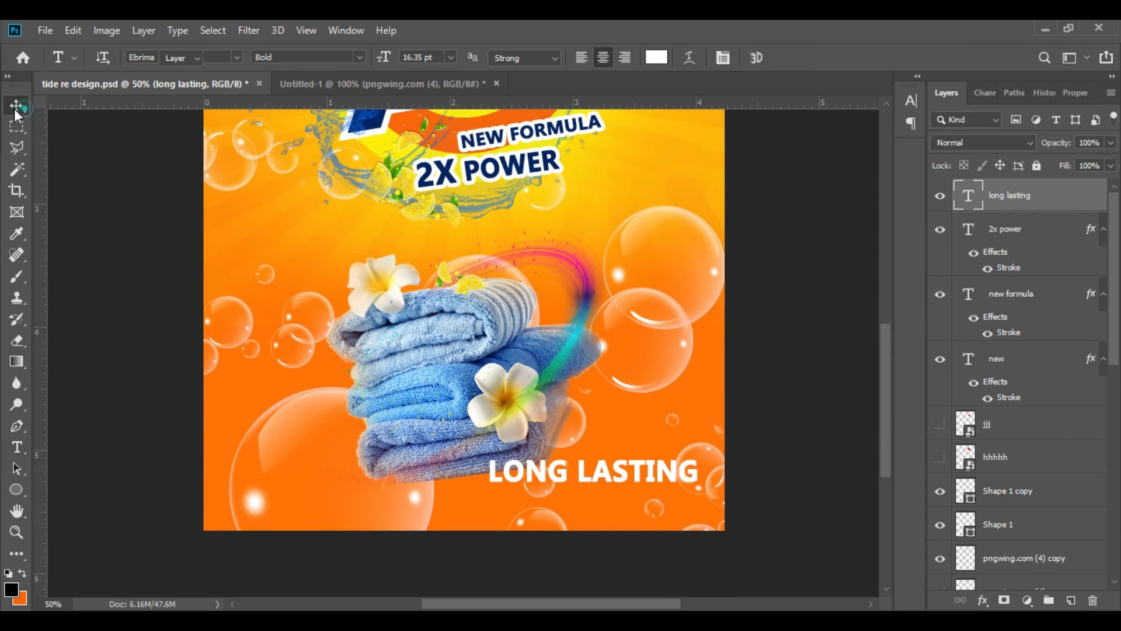
pyautogui.hotkey('ctrl', 't')
pyautogui.moveTo(701, 456); pyautogui.dragTo(669, 485)
pyautogui.click(787, 57)
# Step: Change the font of the LONG LASTING text to Milk Mango Regular
pyautogui.click(16, 447)
pyautogui.tripleClick(642, 484)
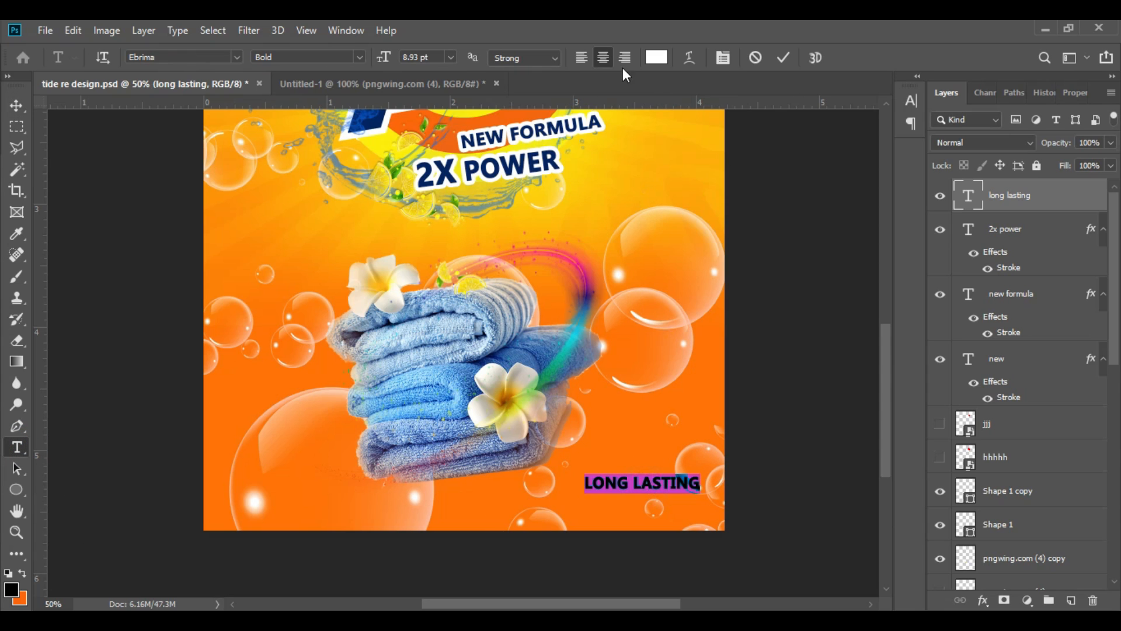
pyautogui.click(723, 57)
pyautogui.click(862, 93)
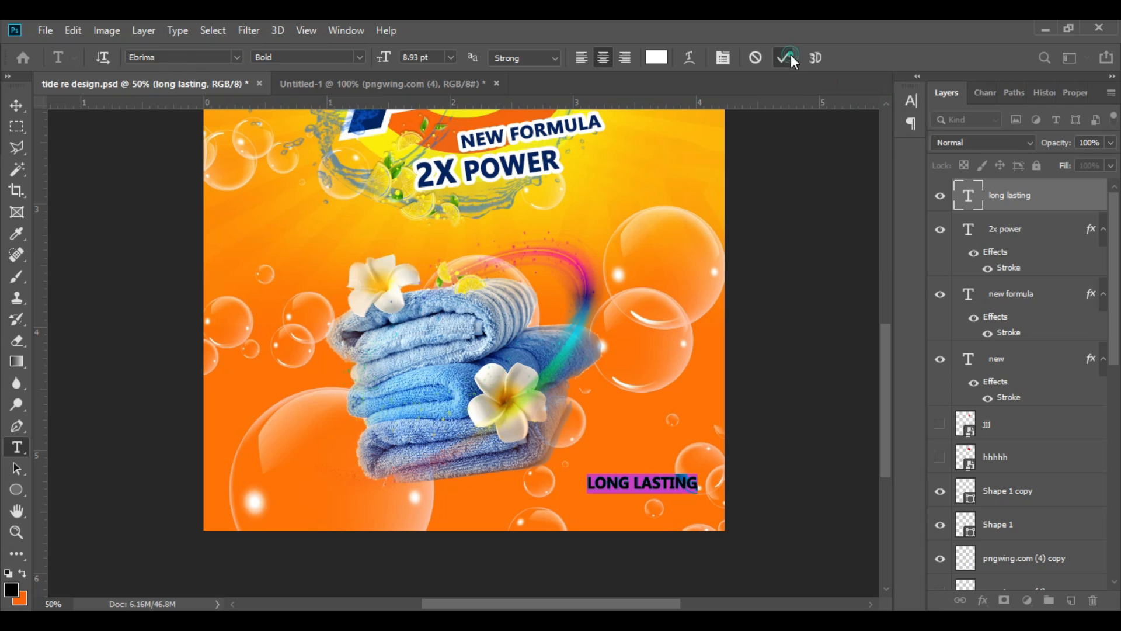
pyautogui.click(175, 57)
pyautogui.write('milk')
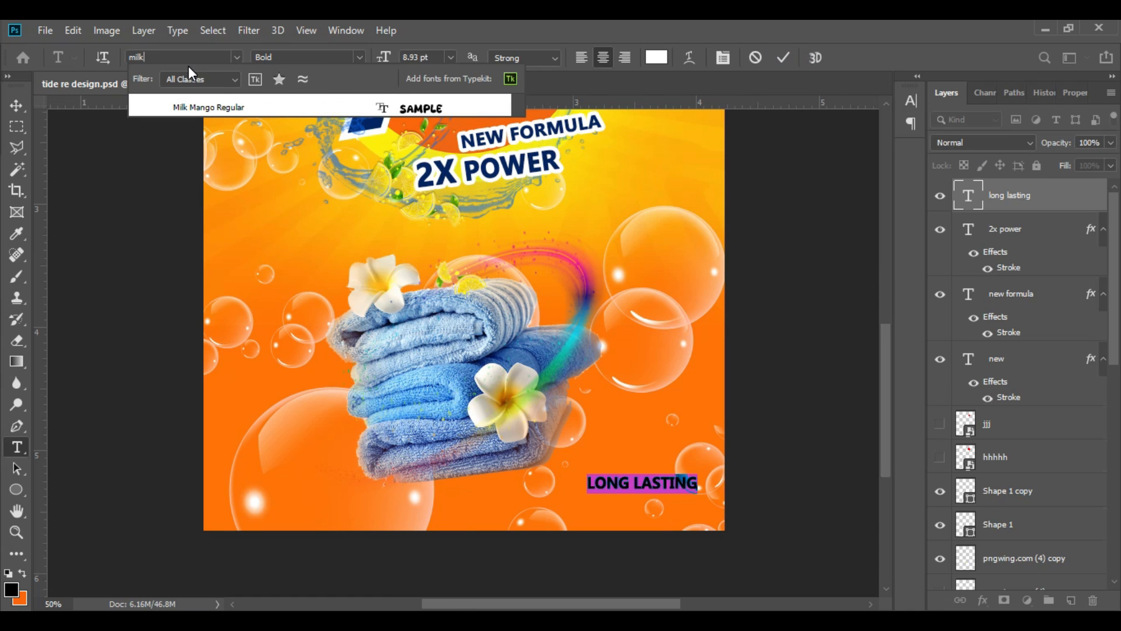
pyautogui.click(418, 108)
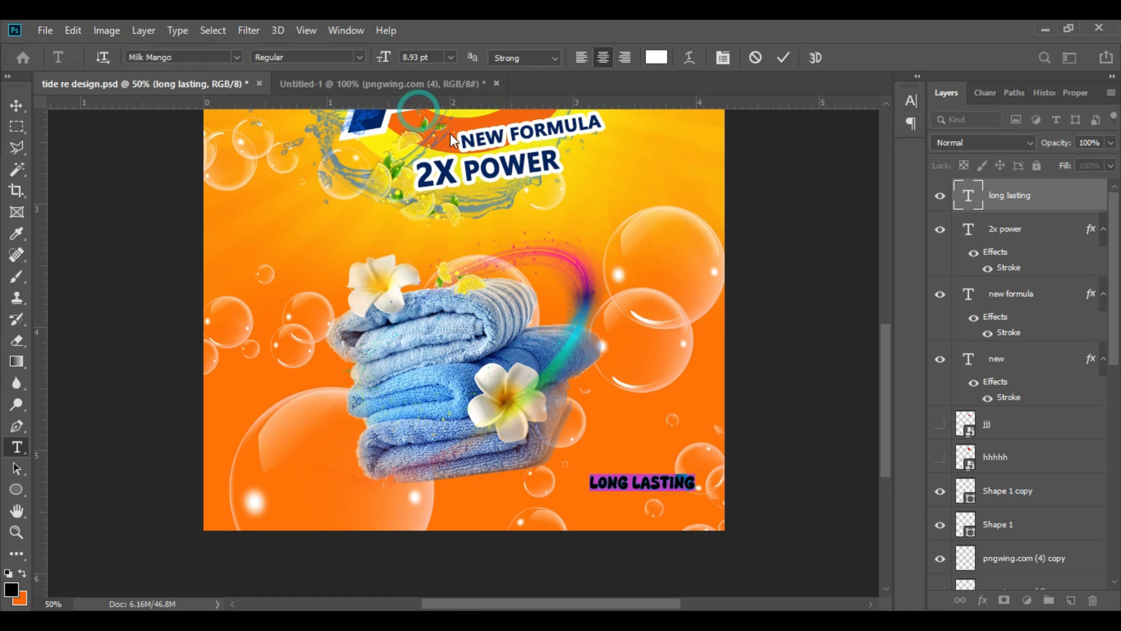
pyautogui.click(784, 58)
# Step: Shift LONG LASTING slightly up and right, then duplicate it directly below and change the copy's wording to FRESHNESS
pyautogui.click(16, 105)
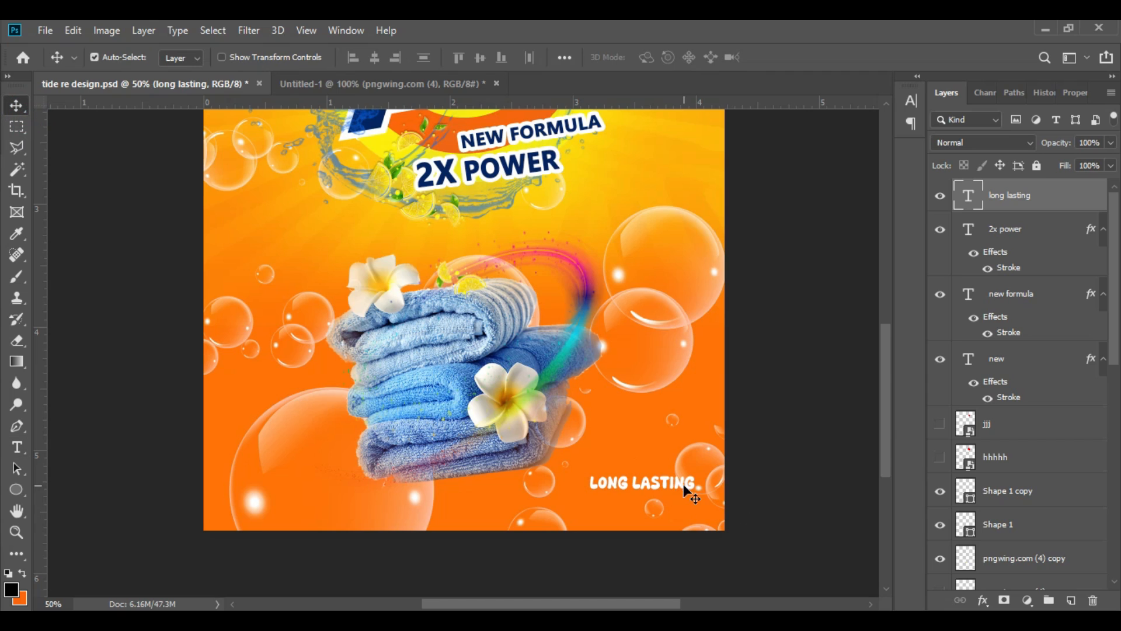
pyautogui.moveTo(677, 489)
pyautogui.mouseDown()
pyautogui.moveTo(689, 460)
pyautogui.moveTo(682, 482)
pyautogui.mouseUp()
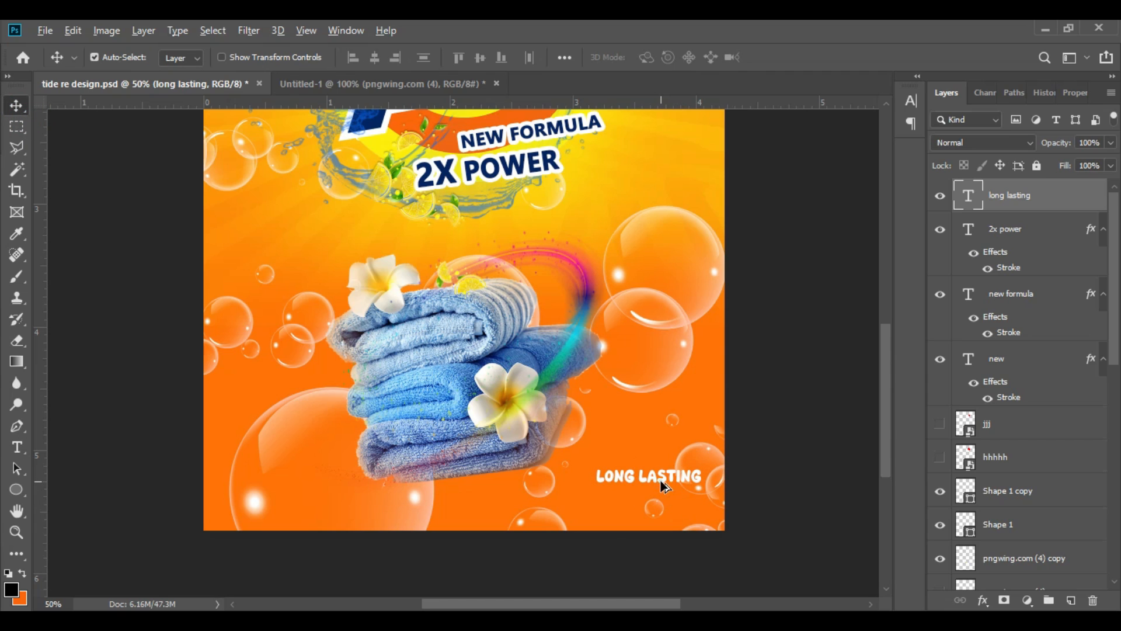
pyautogui.moveTo(661, 488); pyautogui.dragTo(661, 510)
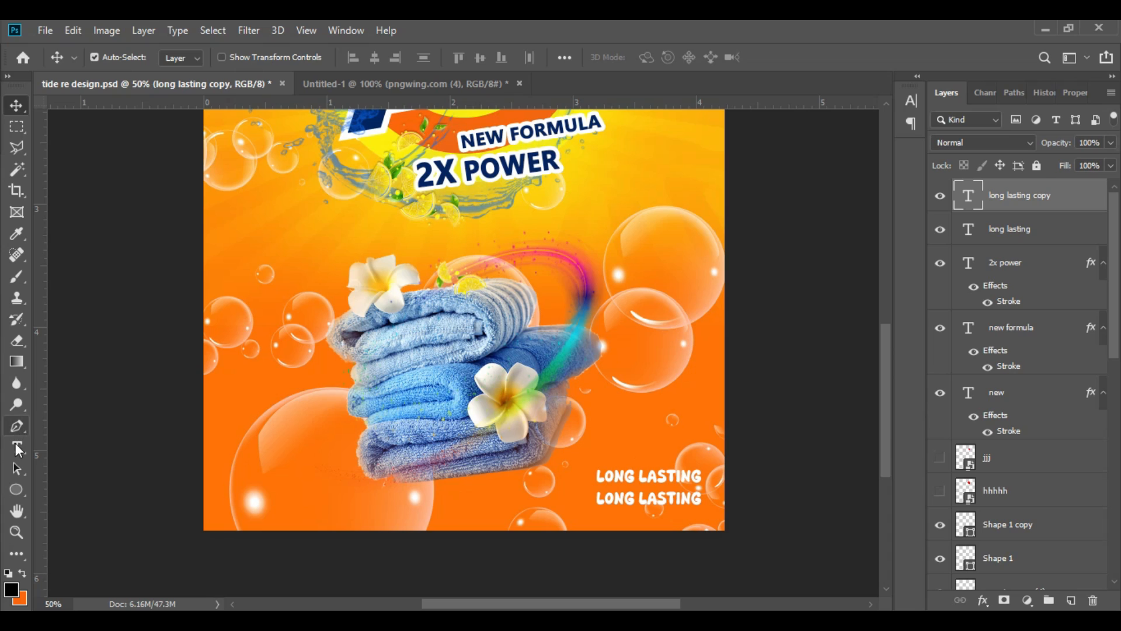
pyautogui.click(17, 447)
pyautogui.tripleClick(622, 498)
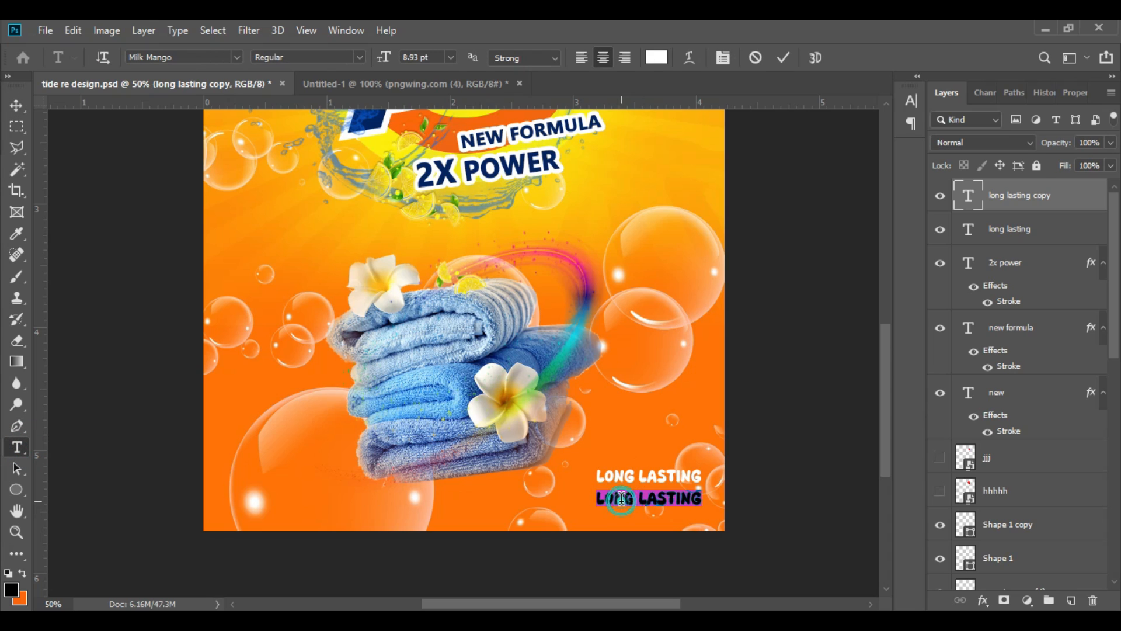
pyautogui.write('FRESHNESS')
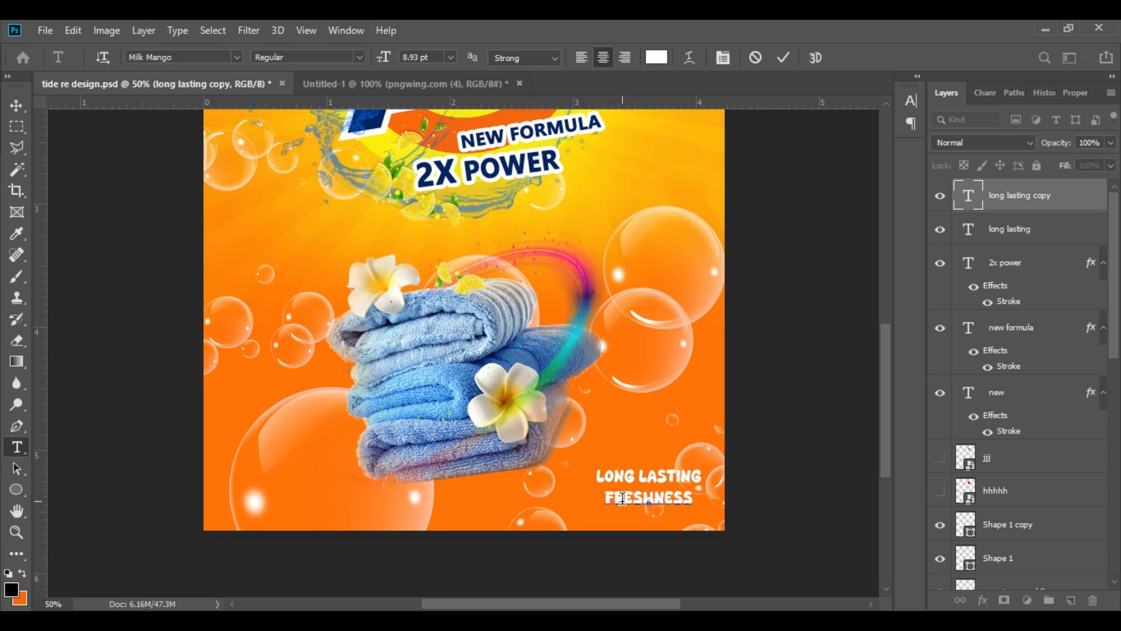
# Step: Enlarge FRESHNESS to 14.93 pt and reposition both lines so they fit inside the package's lower-right corner without overlapping
pyautogui.doubleClick(623, 497)
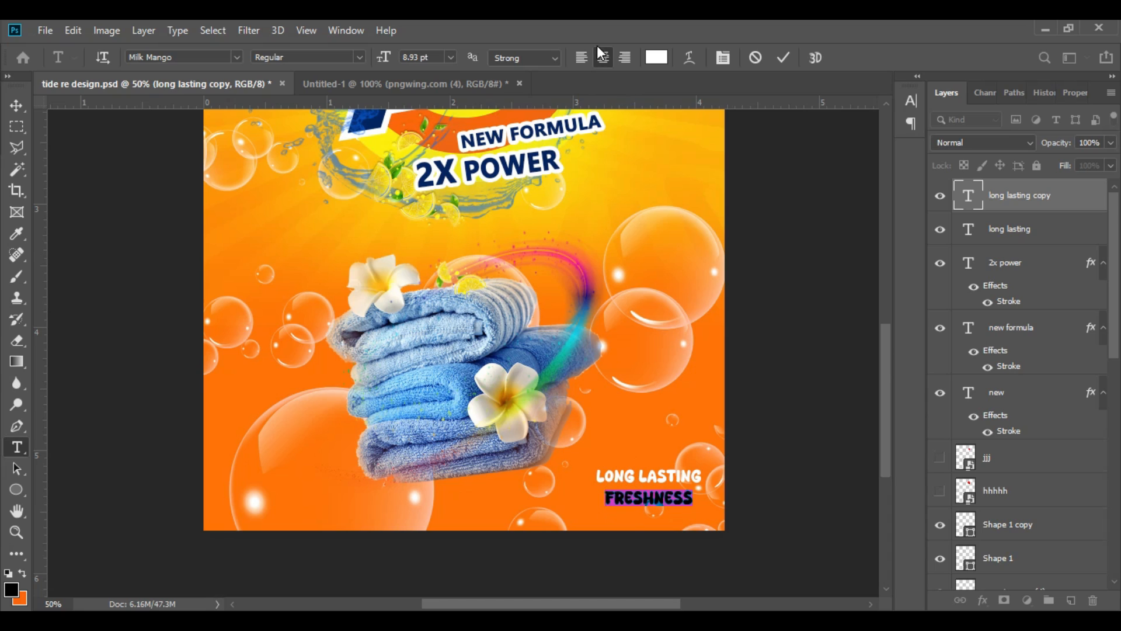
pyautogui.moveTo(384, 61); pyautogui.dragTo(390, 64)
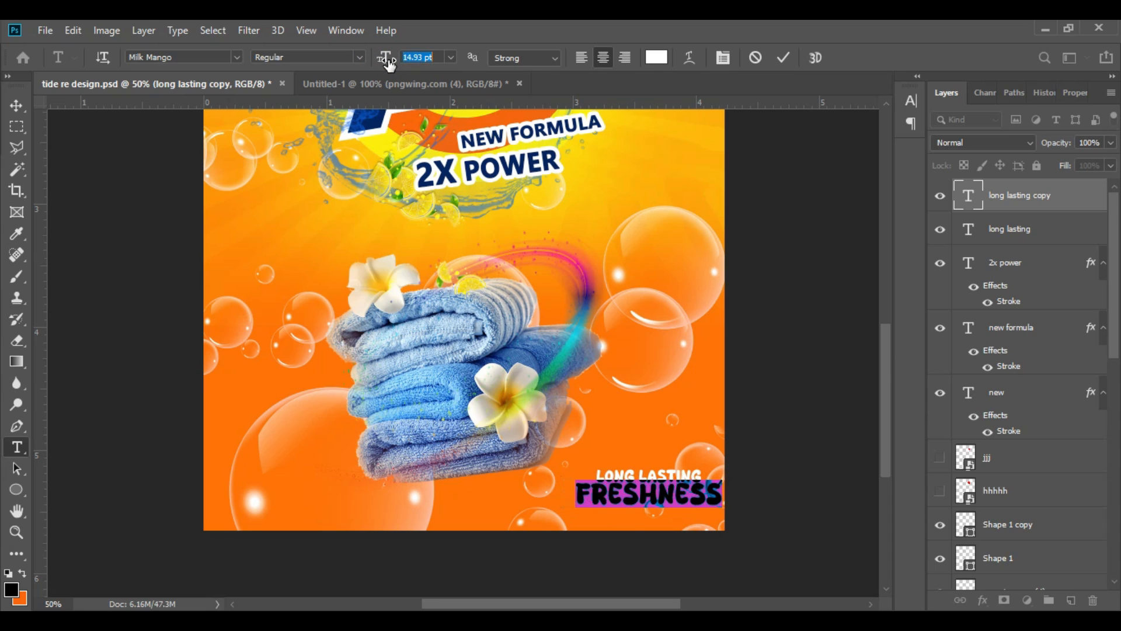
pyautogui.click(783, 58)
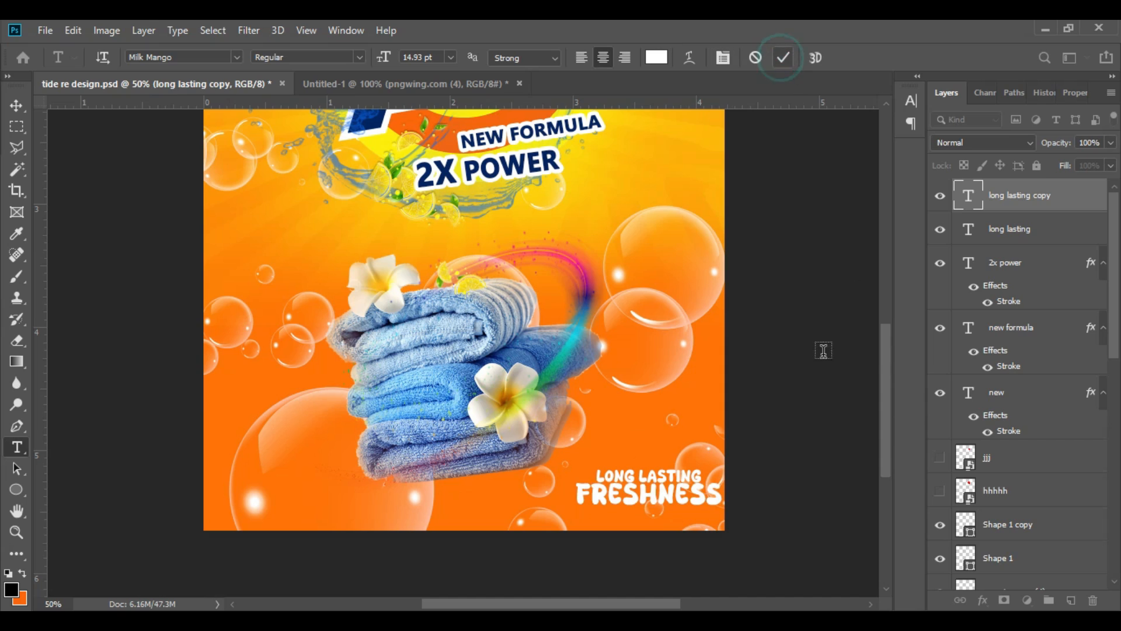
pyautogui.click(16, 106)
pyautogui.moveTo(665, 496)
pyautogui.mouseDown()
pyautogui.moveTo(658, 503)
pyautogui.moveTo(666, 481)
pyautogui.mouseUp()
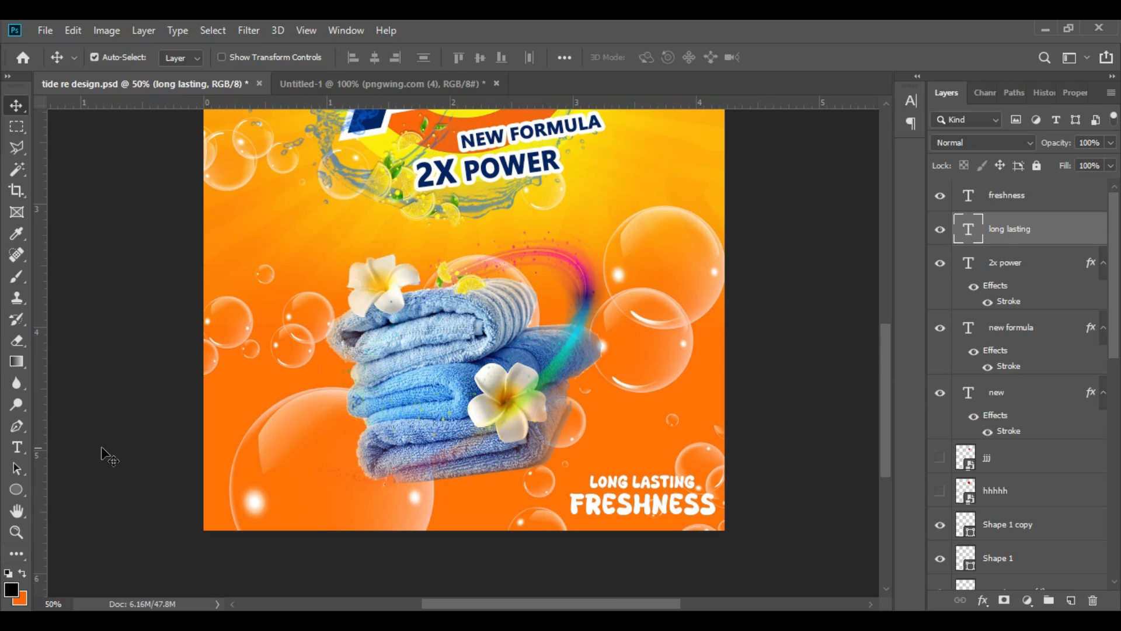
# Step: Change the font of LONG LASTING to Century Gothic Regular
pyautogui.click(16, 447)
pyautogui.click(237, 57)
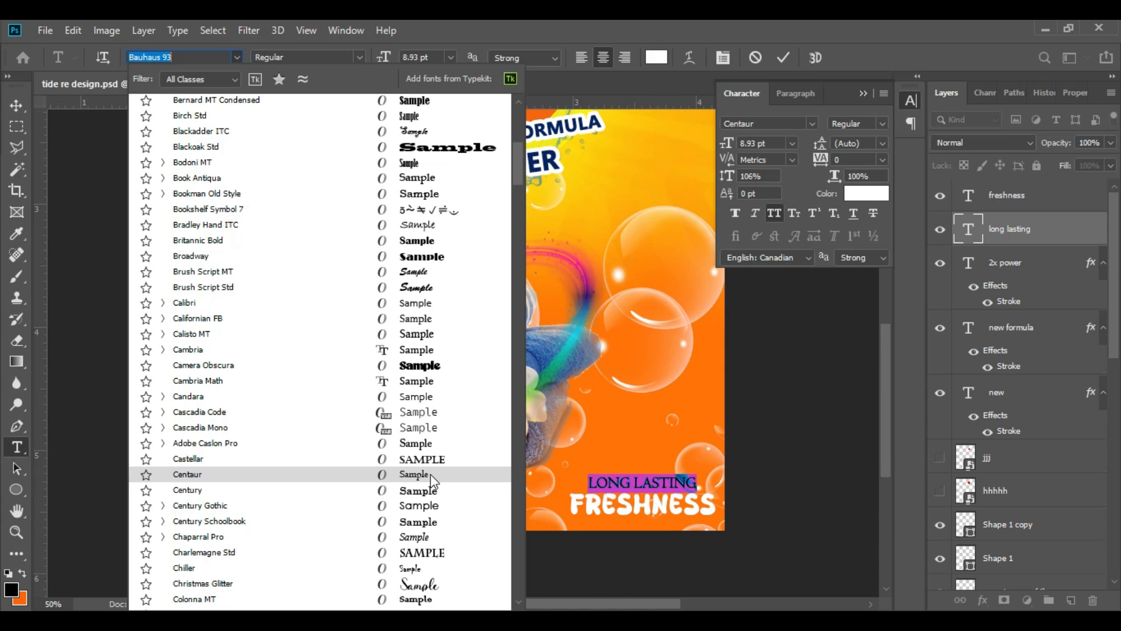
pyautogui.click(425, 507)
pyautogui.click(863, 93)
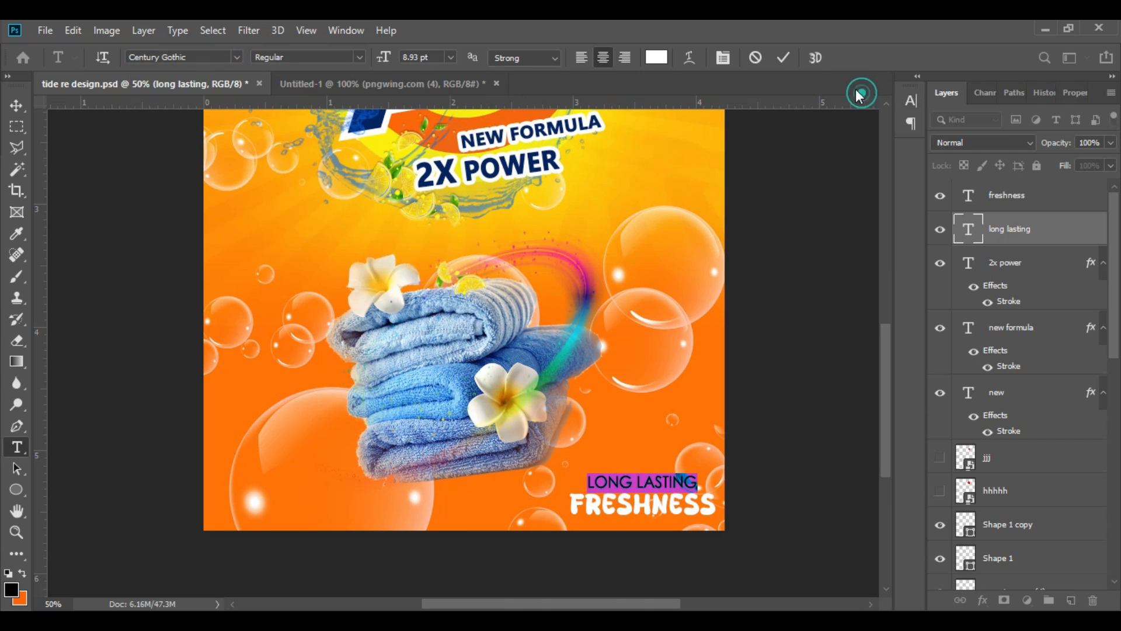
pyautogui.click(783, 57)
# Step: Nudge LONG LASTING slightly up and FRESHNESS slightly left to align the two lines
pyautogui.click(16, 105)
pyautogui.click(695, 512)
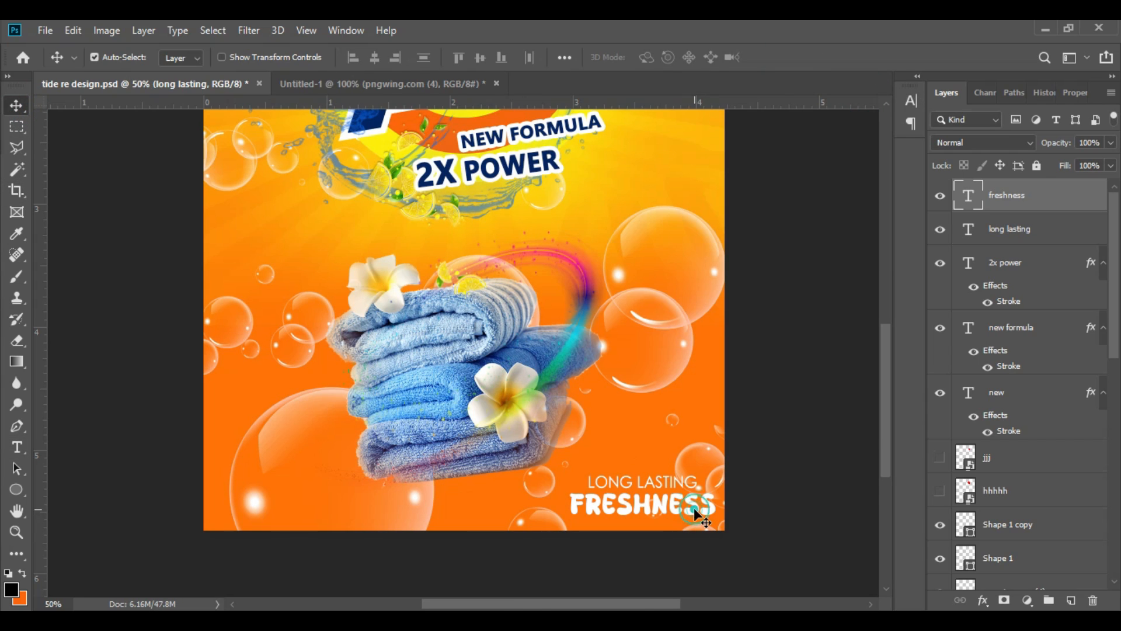
pyautogui.click(683, 486)
pyautogui.press('Up')
pyautogui.press('Up')
pyautogui.press('Up')
pyautogui.press('Up')
pyautogui.press('Up')
pyautogui.press('Up')
pyautogui.click(624, 511)
pyautogui.press('Left')
pyautogui.press('Left')
pyautogui.press('Left')
pyautogui.press('Left')
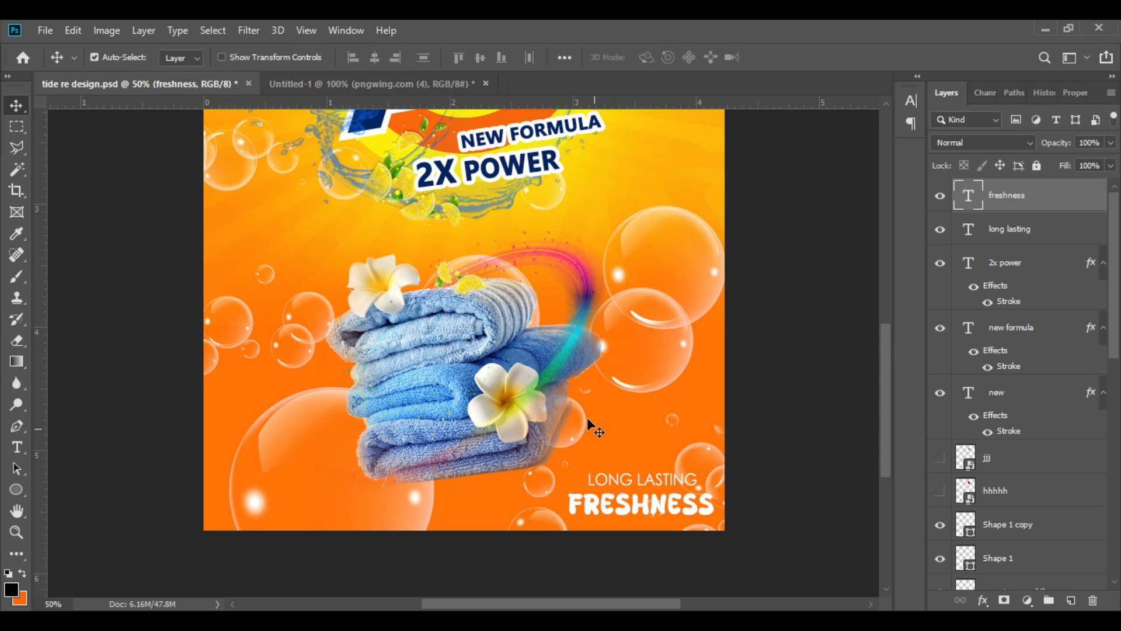
# Step: Move the small lemon slices from the top of the towels to just above LONG LASTING
pyautogui.click(473, 285)
pyautogui.moveTo(473, 286); pyautogui.dragTo(650, 459)
pyautogui.hotkey('ctrl', '-')
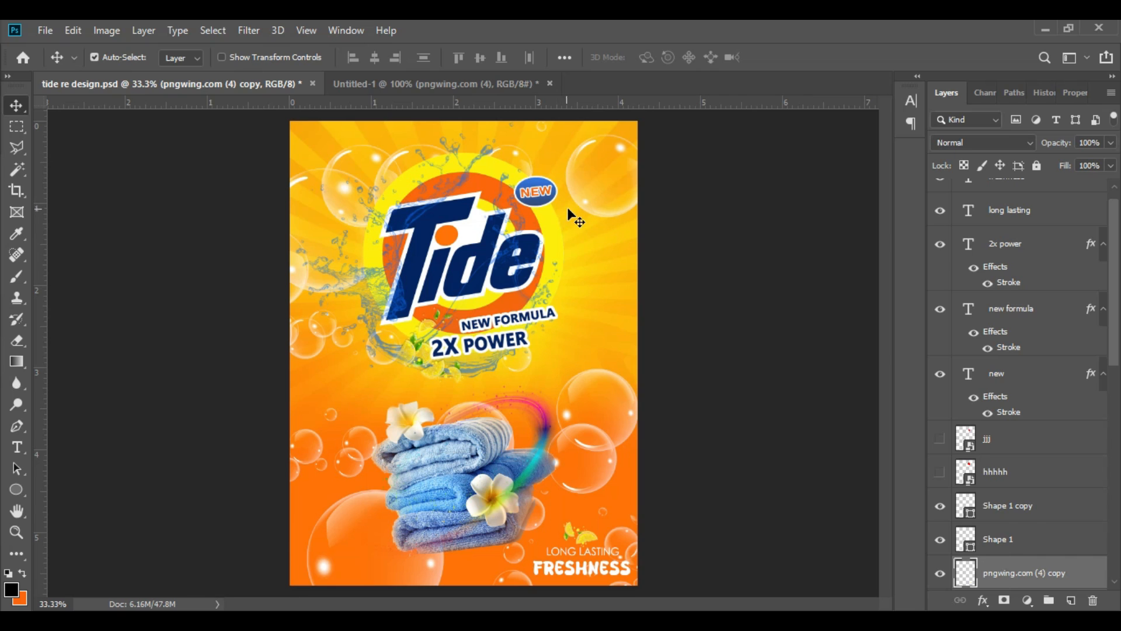
# Step: Deepen the sunburst background with Levels by raising the input black point to 123, and save the document
pyautogui.click(575, 219)
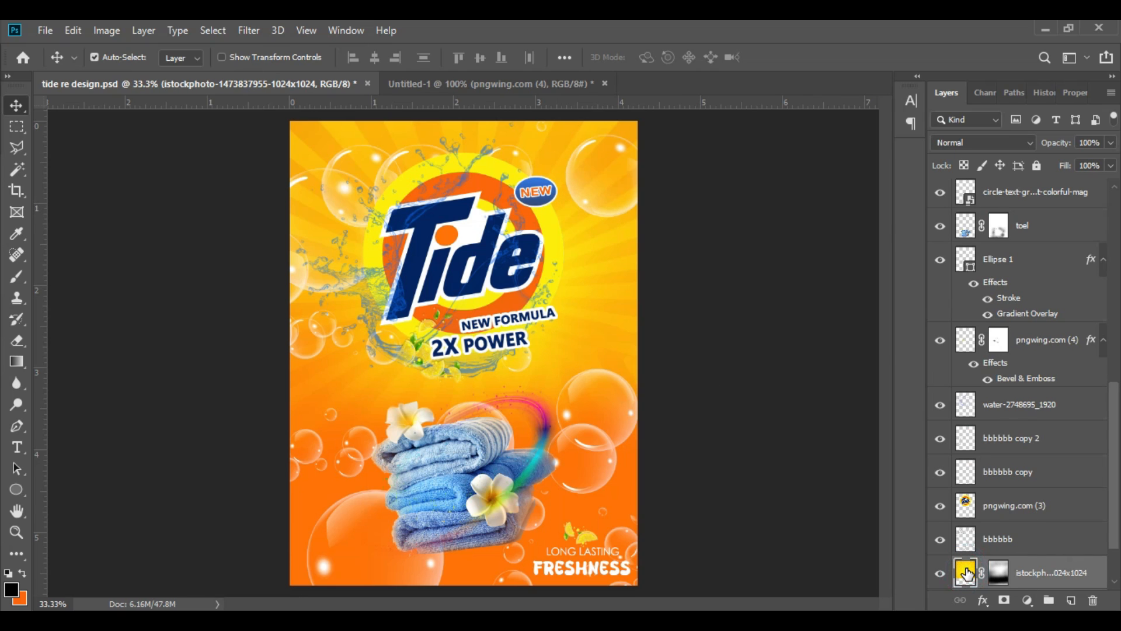
pyautogui.hotkey('ctrl', 'l')
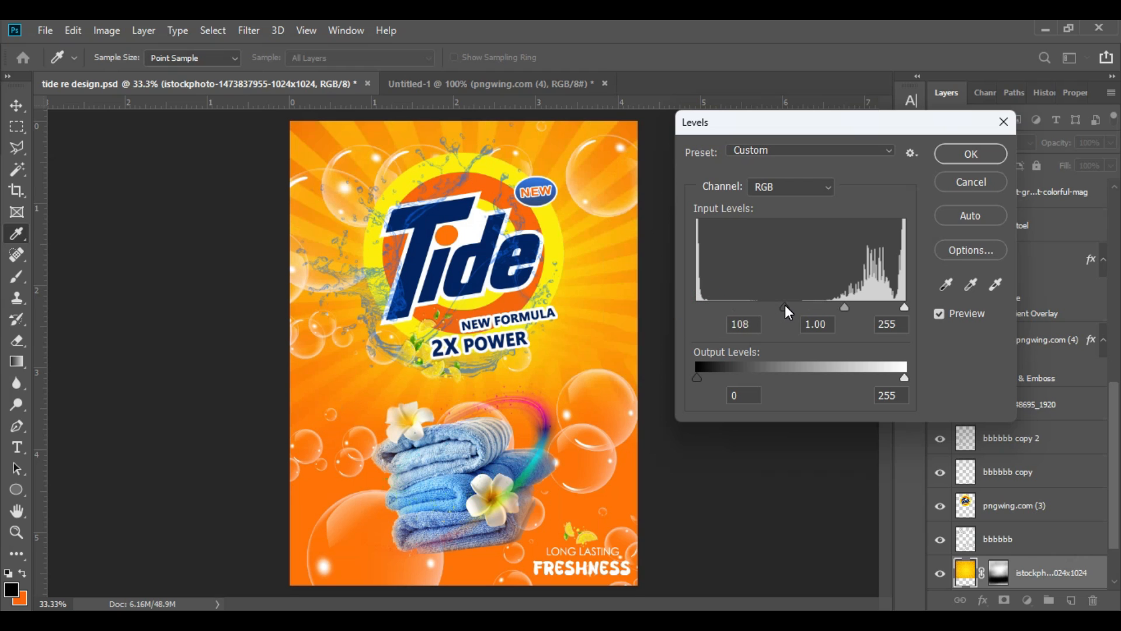
pyautogui.moveTo(780, 305); pyautogui.dragTo(800, 309)
pyautogui.click(797, 305)
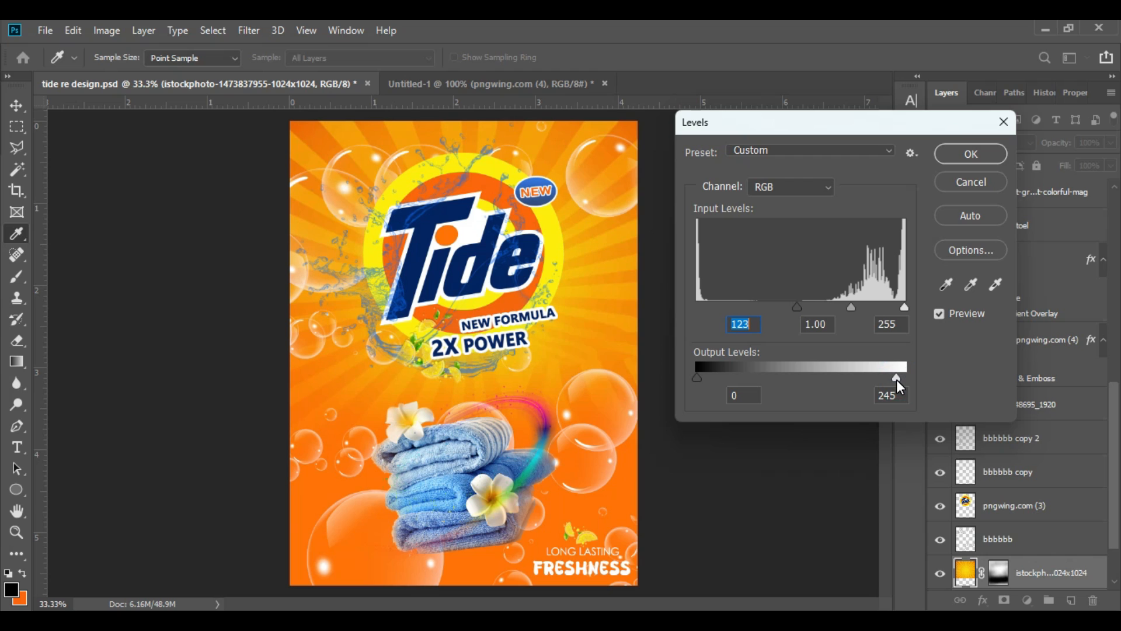
pyautogui.moveTo(898, 380); pyautogui.dragTo(905, 378)
pyautogui.click(987, 155)
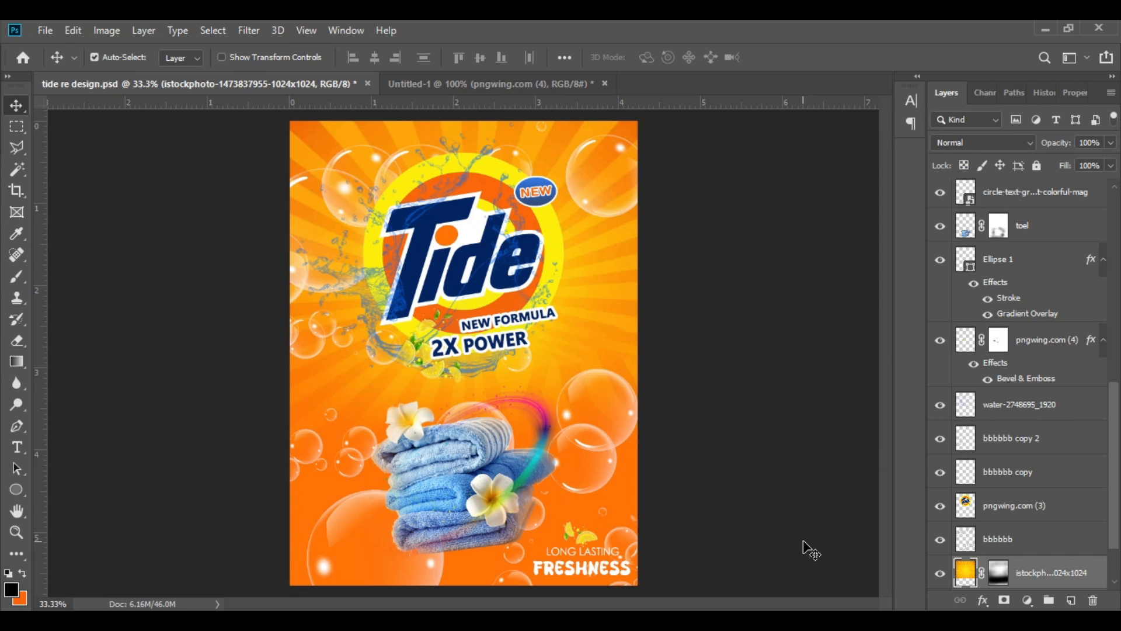
pyautogui.hotkey('ctrl', 's')
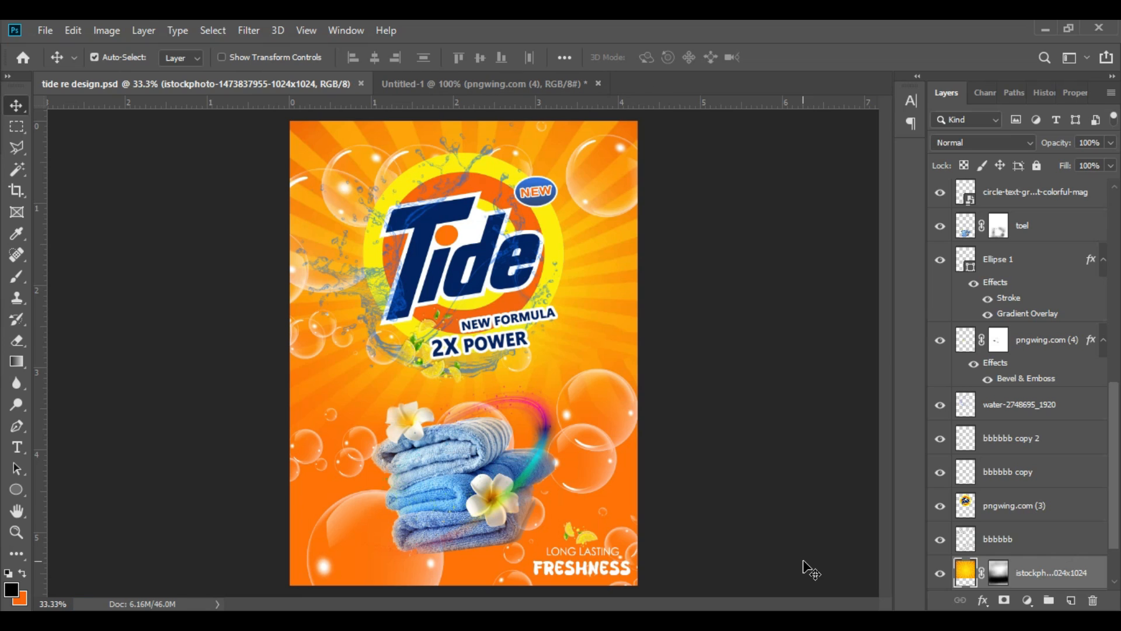
# Step: Paint white on the towel layer's mask with a soft 150 px brush at 22% opacity along the stack's bottom edge
pyautogui.click(473, 499)
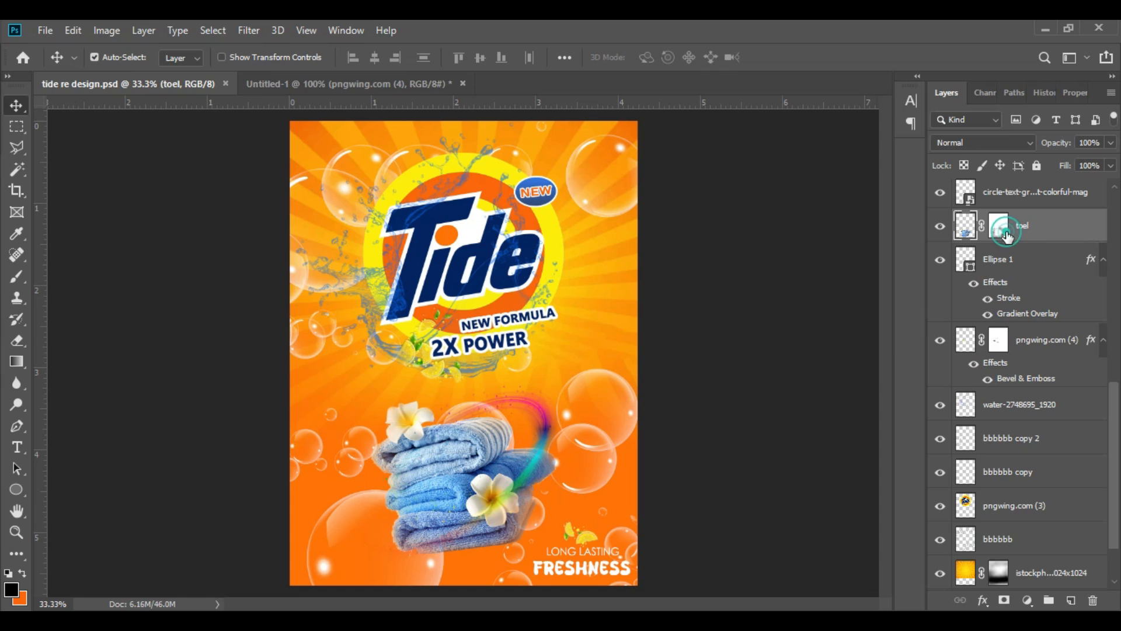
pyautogui.click(1005, 233)
pyautogui.click(19, 277)
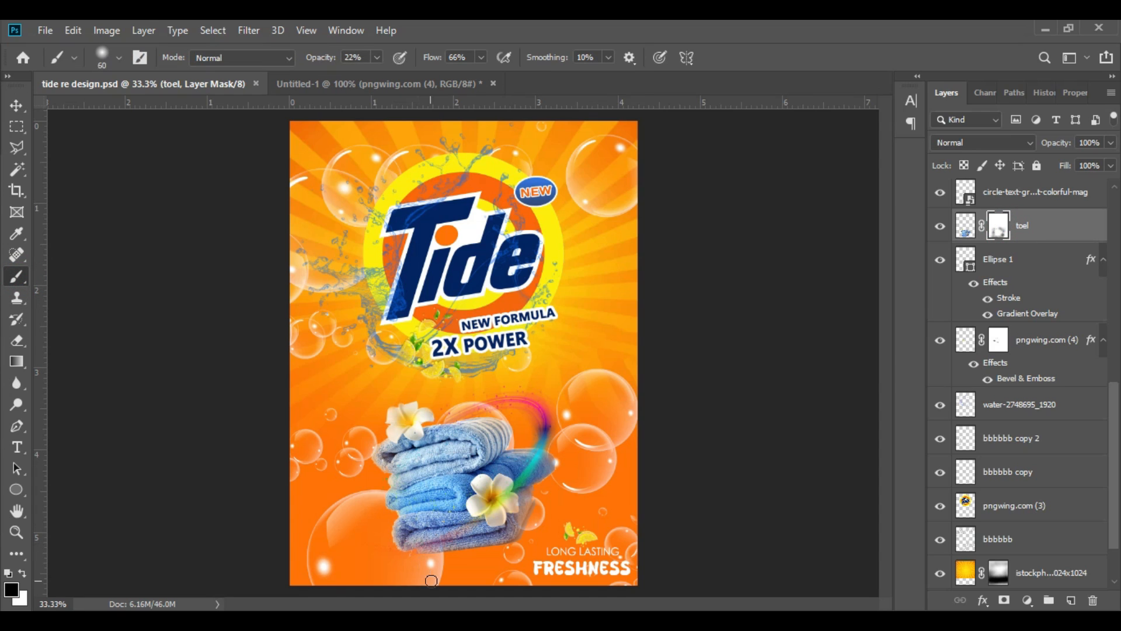
pyautogui.click(435, 552)
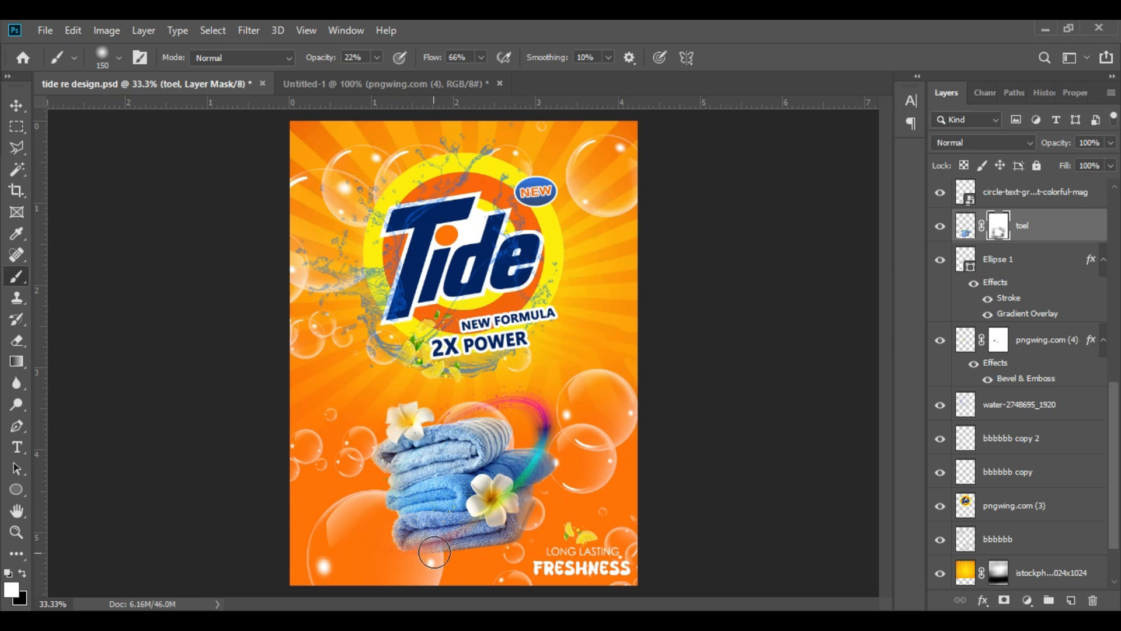
pyautogui.moveTo(457, 549); pyautogui.dragTo(416, 550)
pyautogui.click(379, 458)
pyautogui.click(16, 105)
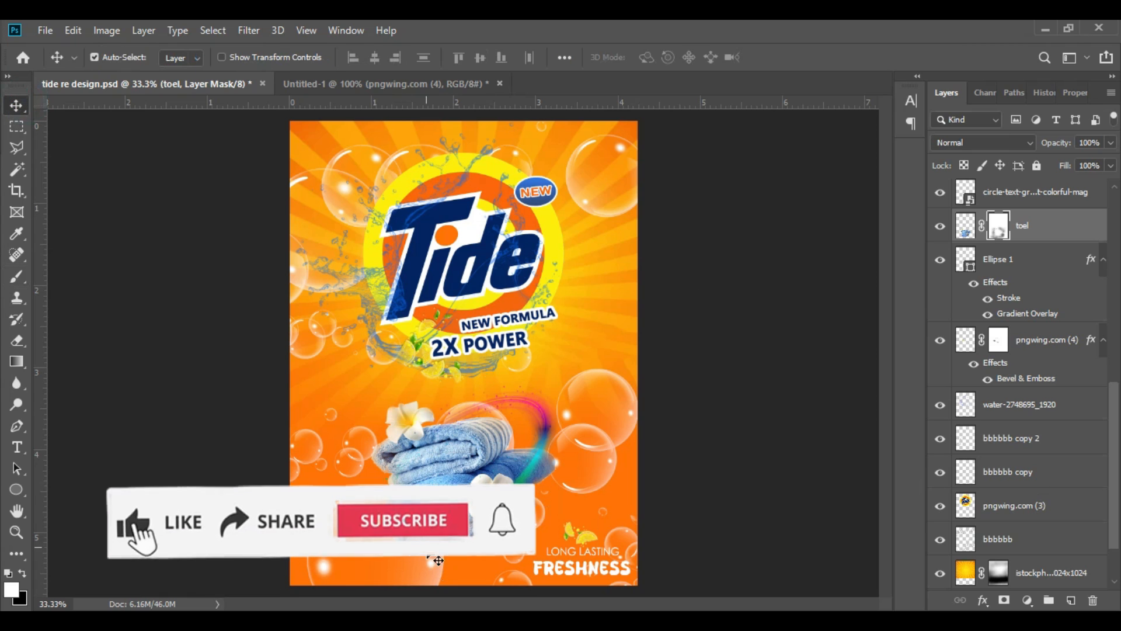
# Step: Move the bubble copy beside the logo, the towel stack and the colourful swirl lower on the package
pyautogui.moveTo(363, 451); pyautogui.dragTo(371, 488)
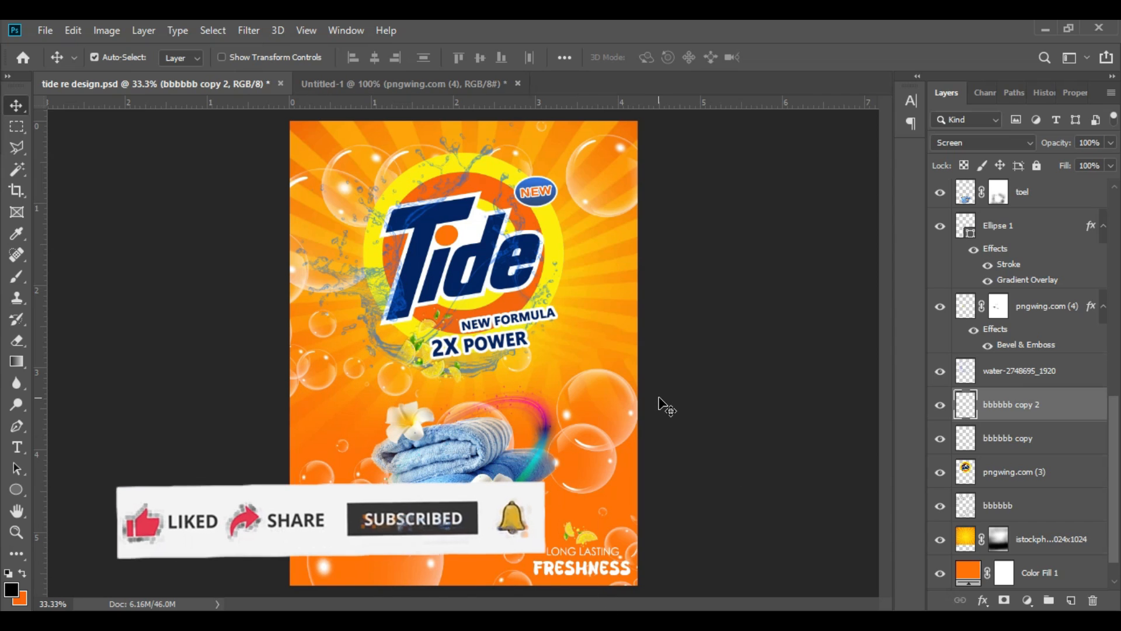
pyautogui.moveTo(437, 461); pyautogui.dragTo(435, 506)
pyautogui.moveTo(541, 452); pyautogui.dragTo(534, 479)
# Step: Duplicate the colourful swirl and transform both swirl layers together into a flatter oval around the towels
pyautogui.hotkey('ctrl', 'j')
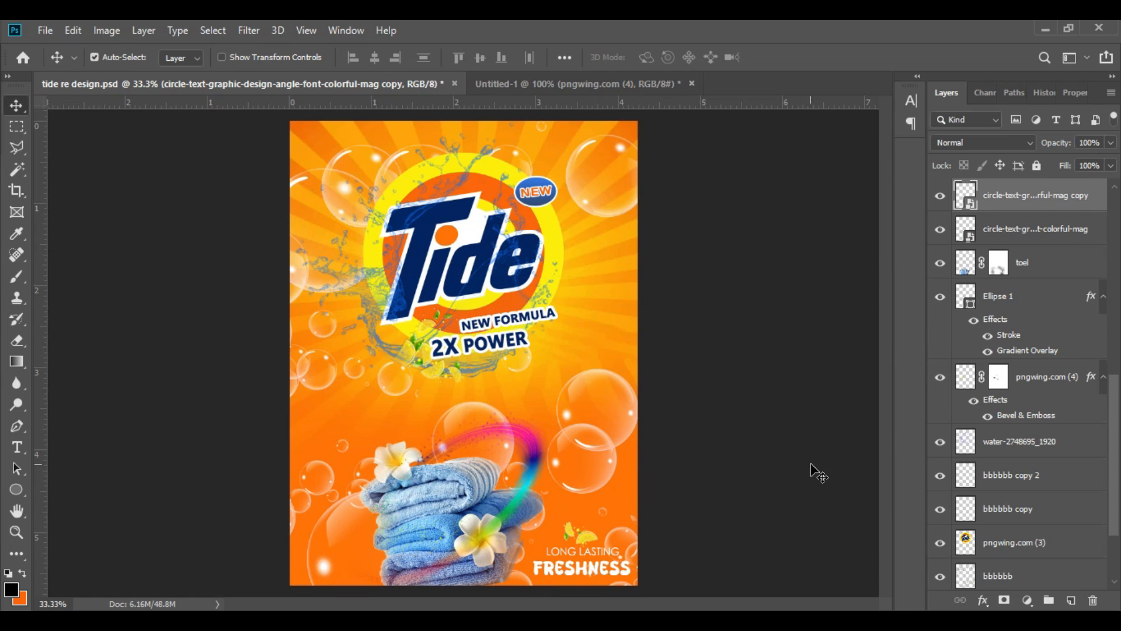
pyautogui.keyDown('shift'); pyautogui.click(1002, 226); pyautogui.keyUp('shift')
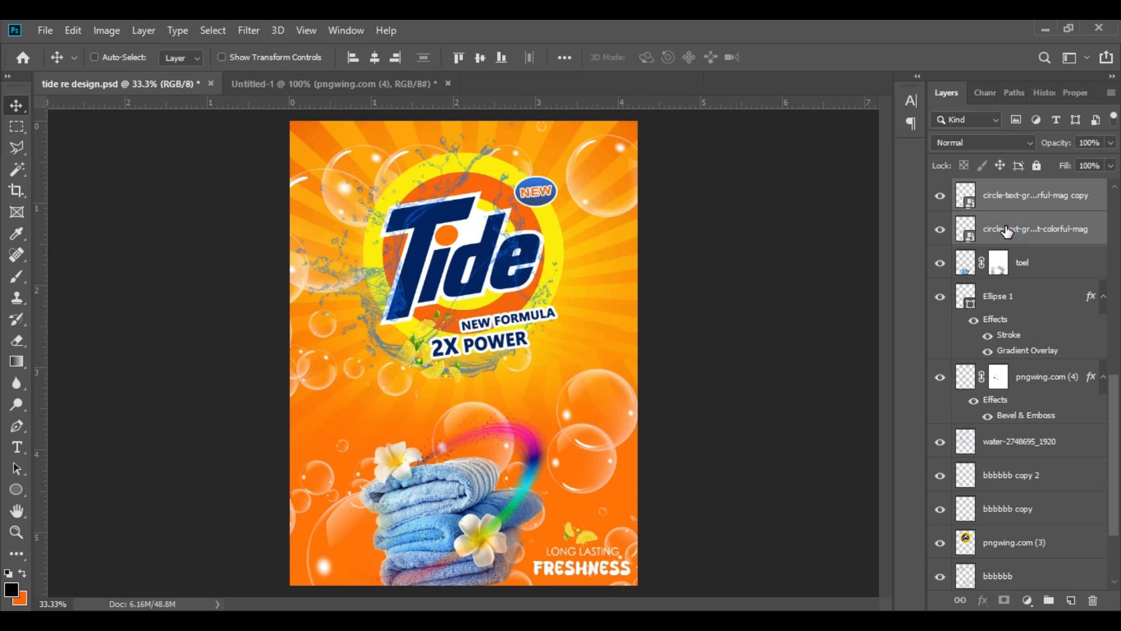
pyautogui.hotkey('ctrl', 't')
pyautogui.moveTo(590, 374); pyautogui.dragTo(571, 463)
pyautogui.click(786, 55)
# Step: Rasterize the swirl copy and flip it so the two swirls form a full ring around the towels
pyautogui.click(1026, 201)
pyautogui.rightClick(1026, 201)
pyautogui.click(847, 310)
pyautogui.click(73, 30)
pyautogui.moveTo(186, 400)
pyautogui.click(380, 587)
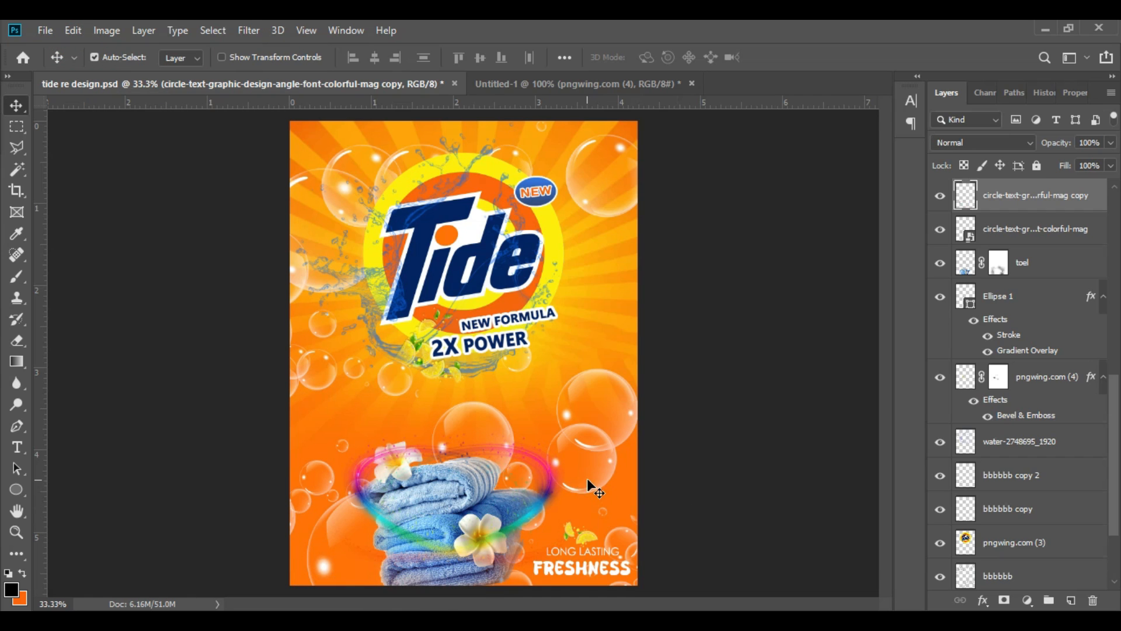
# Step: Select the towel layer together with both swirl layers and move them up, clear of the package's bottom edge
pyautogui.hotkey('ctrl', '+')
pyautogui.scroll(-5, 604, 412)
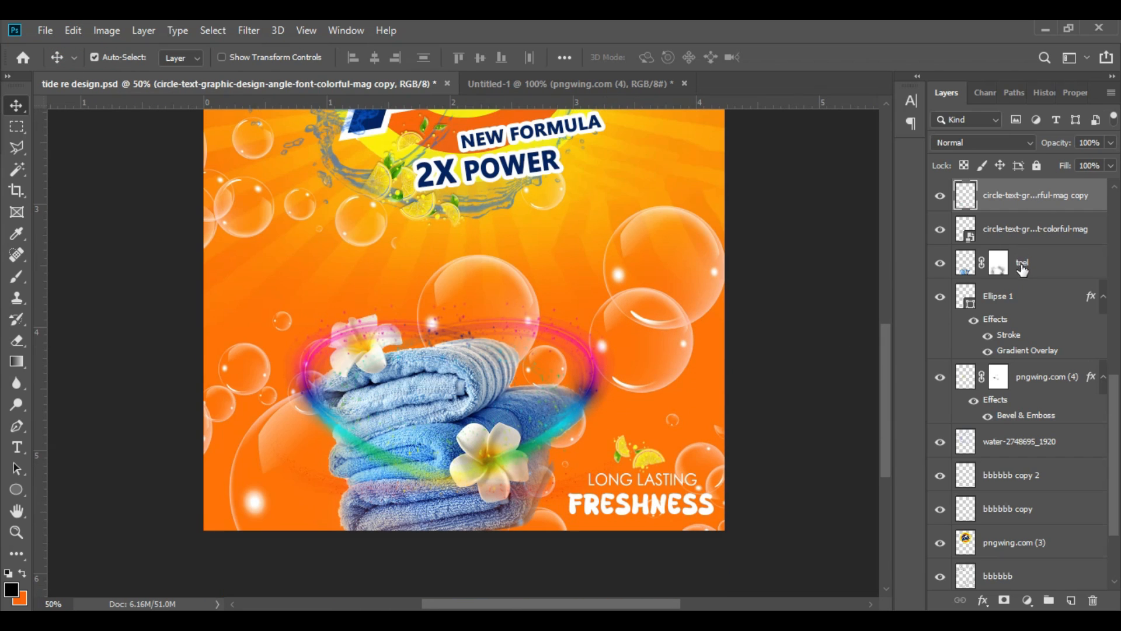
pyautogui.keyDown('shift'); pyautogui.click(1021, 267); pyautogui.keyUp('shift')
pyautogui.hotkey('shift', 'Up')
pyautogui.hotkey('shift', 'Up')
pyautogui.hotkey('shift', 'Up')
pyautogui.hotkey('shift', 'Up')
pyautogui.hotkey('shift', 'Up')
pyautogui.hotkey('shift', 'Up')
pyautogui.hotkey('shift', 'Up')
pyautogui.hotkey('shift', 'Up')
pyautogui.hotkey('shift', 'Up')
pyautogui.hotkey('shift', 'Up')
pyautogui.hotkey('shift', 'Up')
pyautogui.hotkey('shift', 'Up')
pyautogui.hotkey('shift', 'Up')
pyautogui.hotkey('shift', 'Up')
pyautogui.hotkey('shift', 'Up')
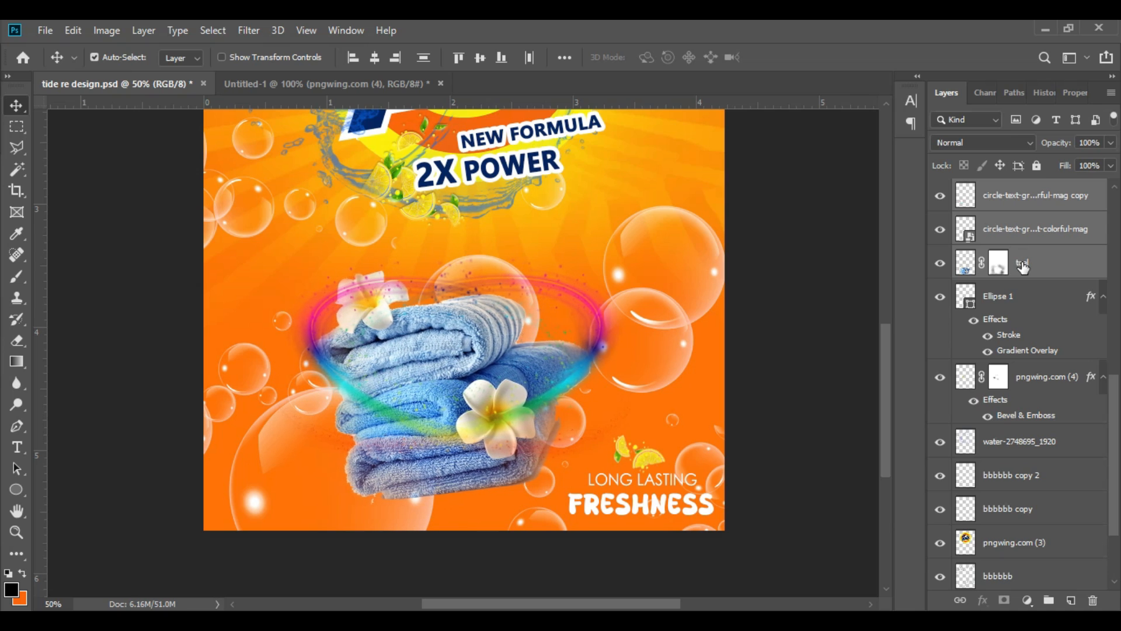
# Step: Save the finished Tide packaging design
pyautogui.hotkey('ctrl', '-')
pyautogui.hotkey('ctrl', '-')
pyautogui.click(44, 30)
pyautogui.click(58, 195)
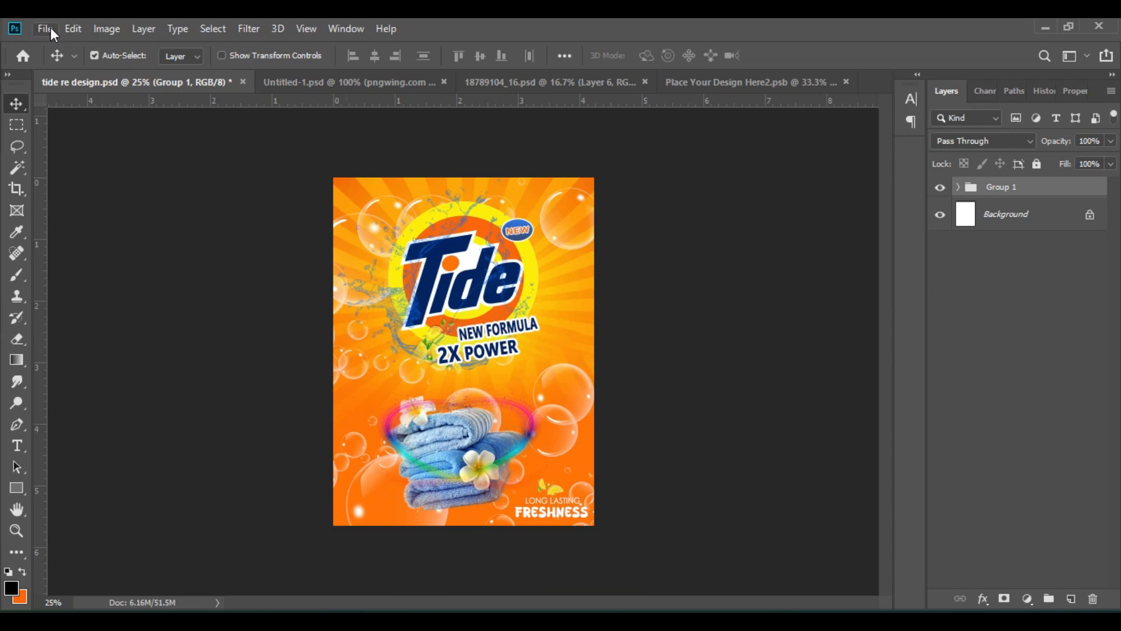
pyautogui.click(46, 29)
pyautogui.click(72, 192)
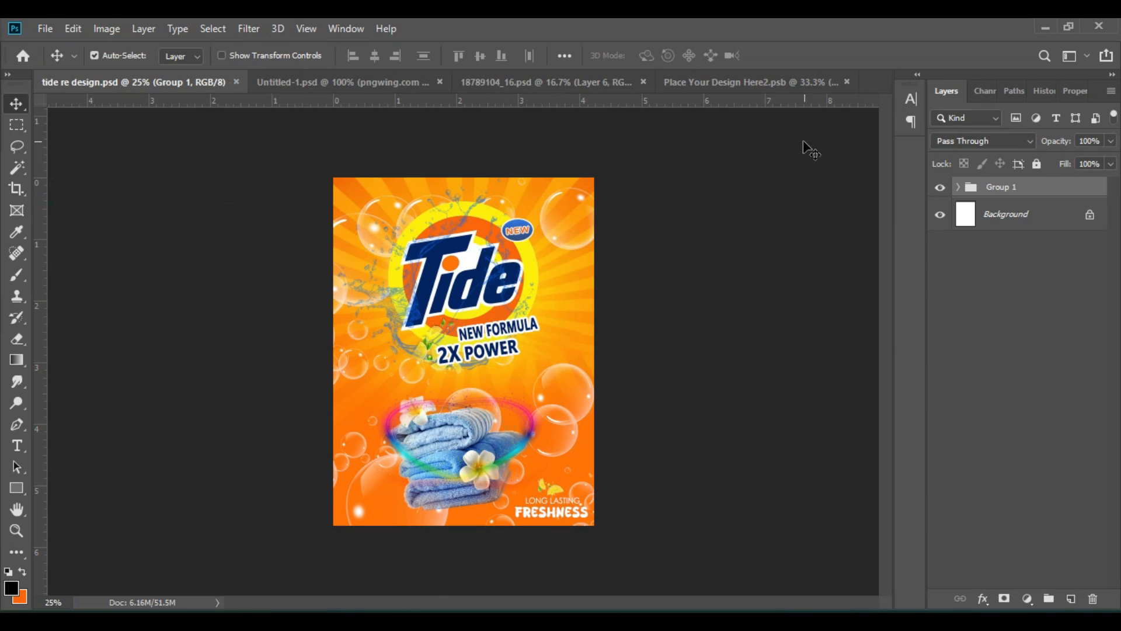
# Step: Switch to the 18789104_16.psd mockup and examine how the design looks on the three detergent bags
pyautogui.click(503, 84)
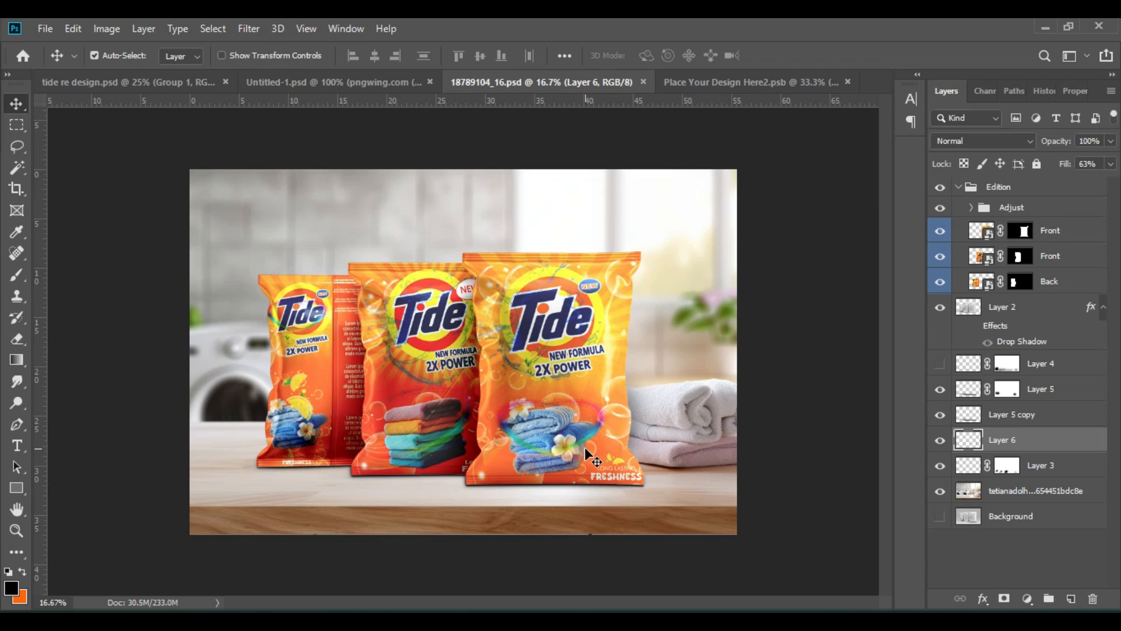
pyautogui.hotkey('ctrl', '+')
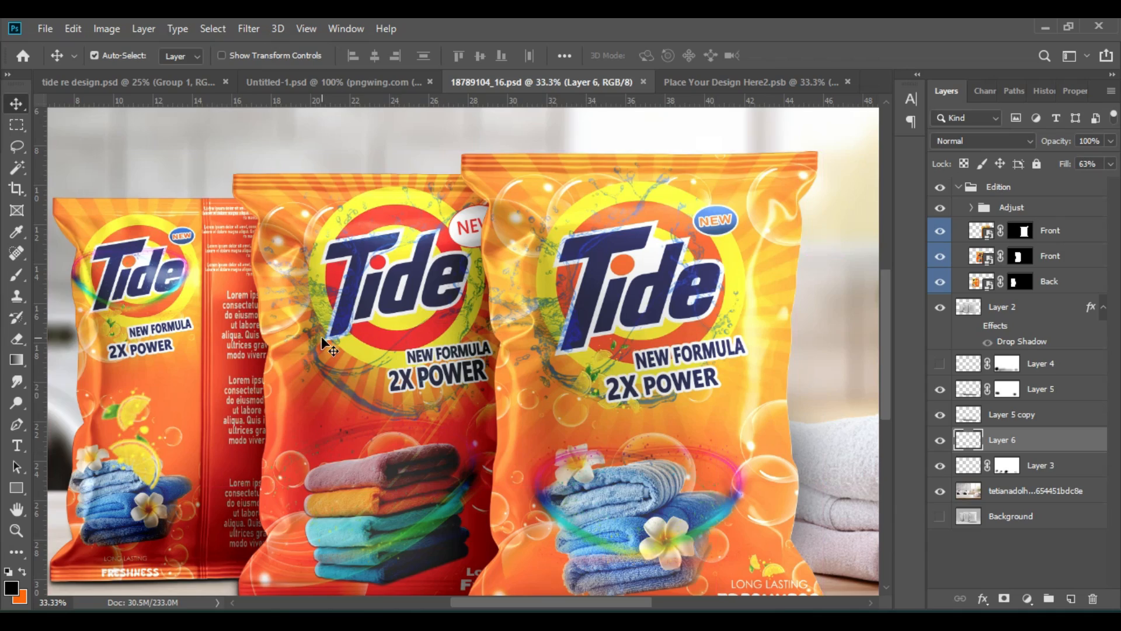
pyautogui.scroll(-3, 420, 347)
pyautogui.scroll(2, 419, 349)
pyautogui.hotkey('ctrl', '-')
pyautogui.hotkey('ctrl', '-')
pyautogui.hotkey('ctrl', '-')
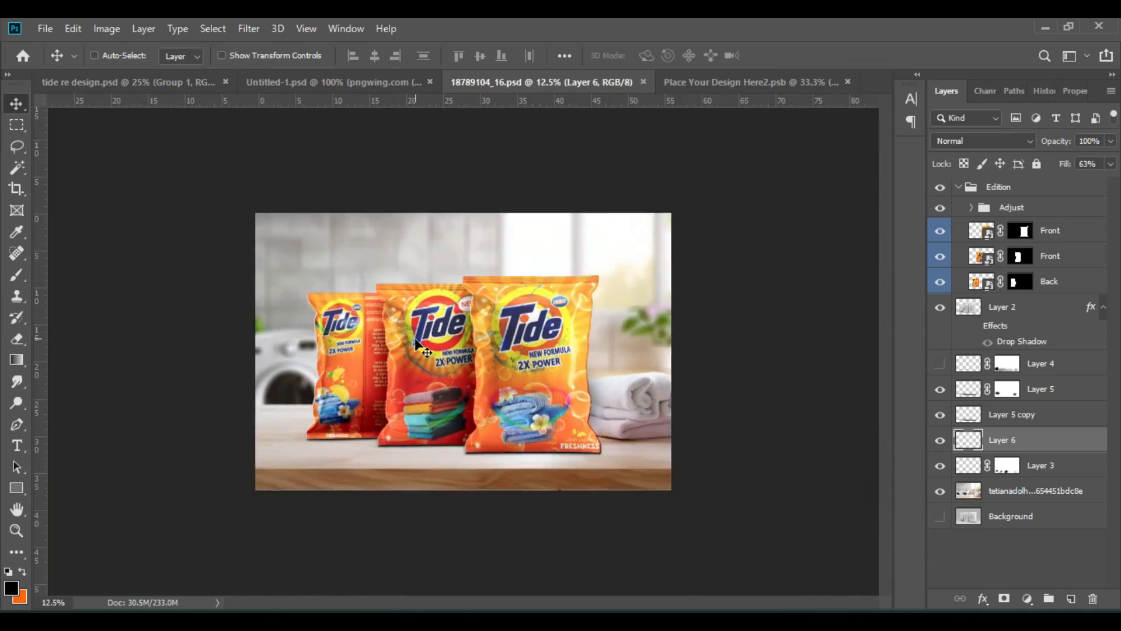